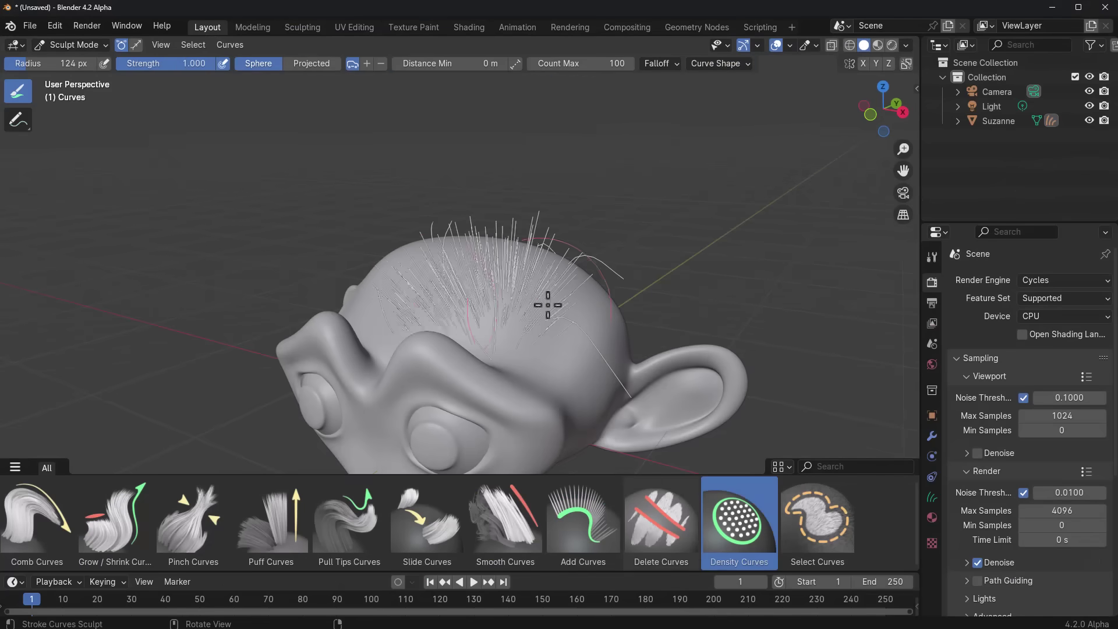
- Adjust the hair Curve Shape, then switch from Density Curves to Add Curves and Comb Curves
left_click(719, 63)
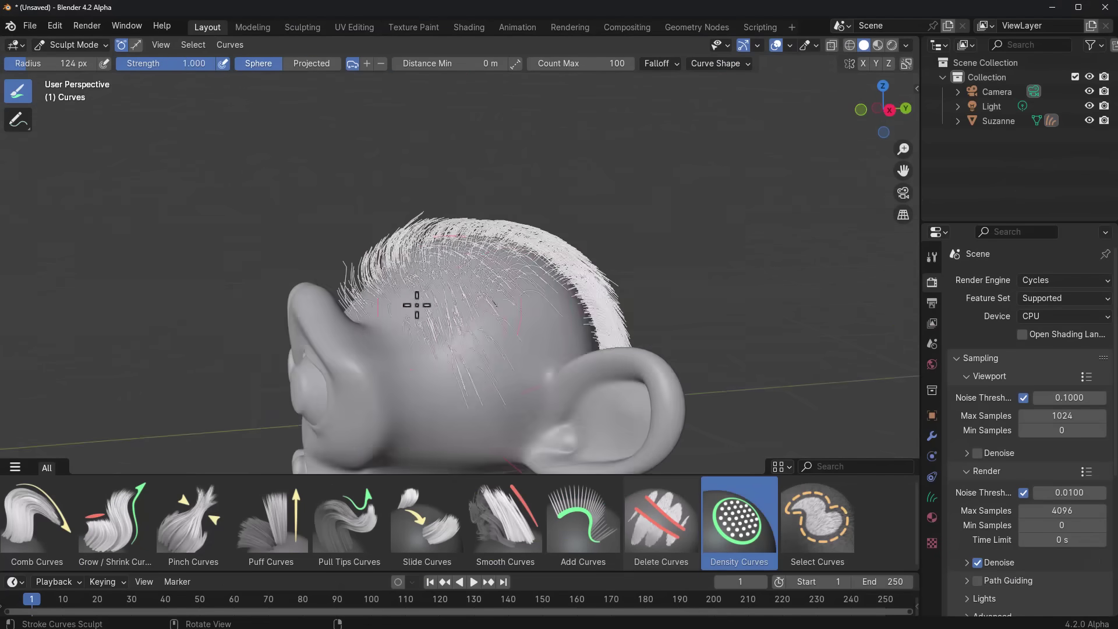
middle_click_drag(417, 304, 282, 294)
left_click(582, 518)
left_click(55, 527)
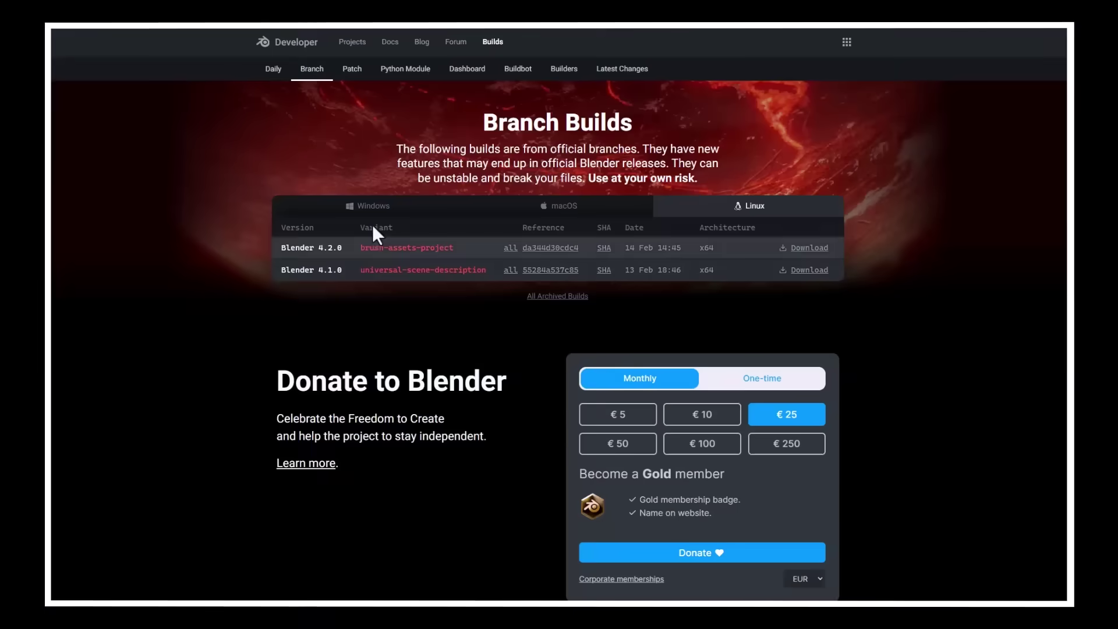
- Finish the brush assets blog post and go to the blender.org home page
left_click(373, 206)
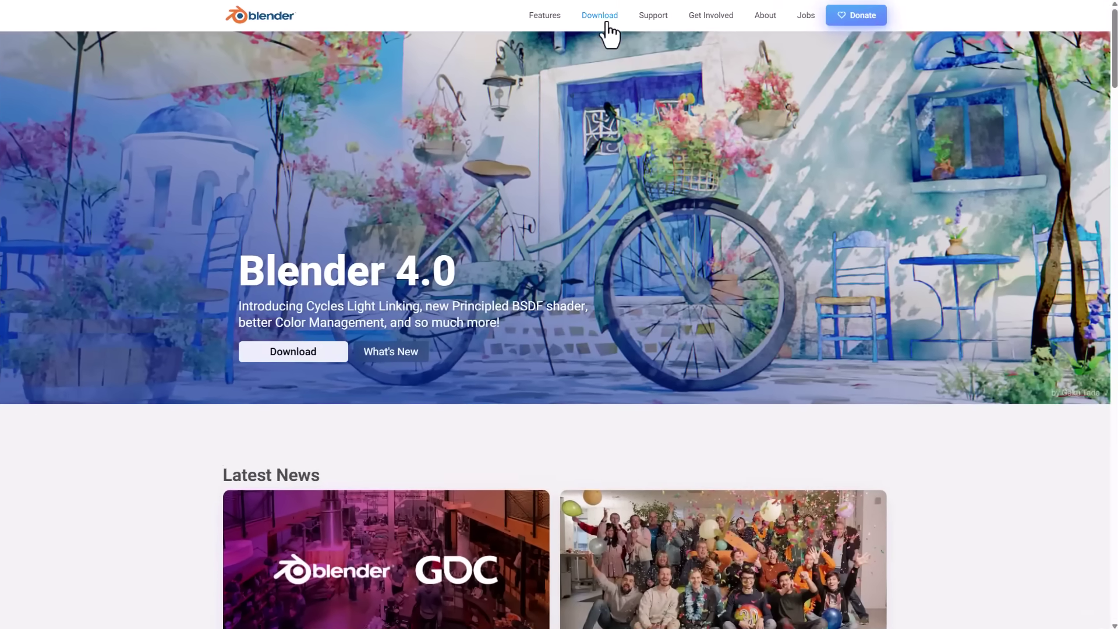
- Reach the Blender Experimental branch builds and view the macOS, Linux and Windows listings
left_click(596, 41)
scroll(567, 317, "down", 15)
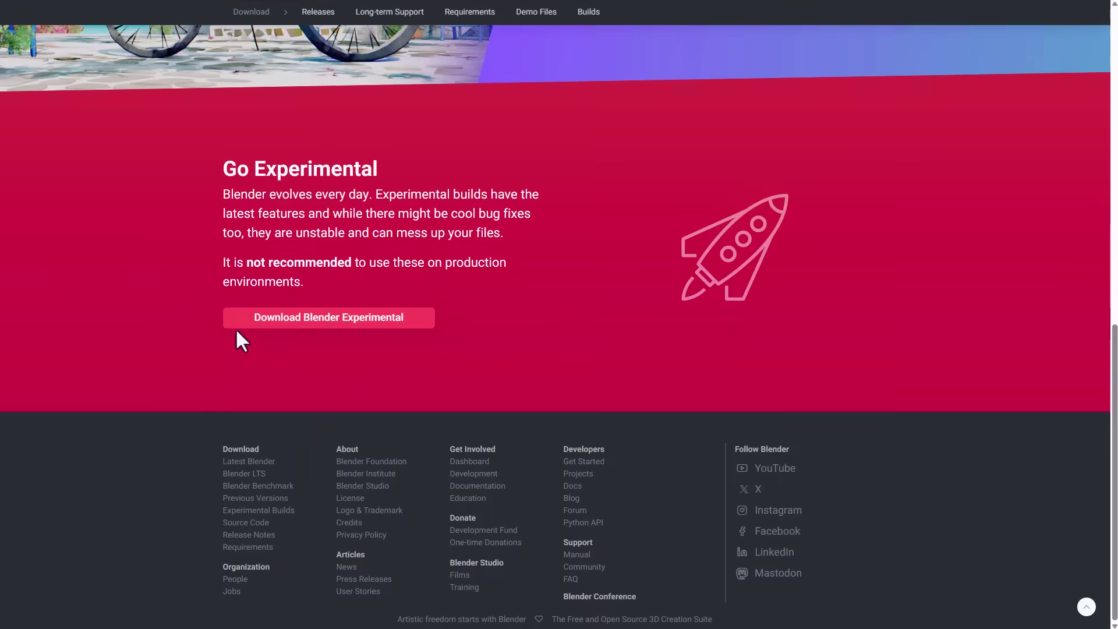
left_click(327, 319)
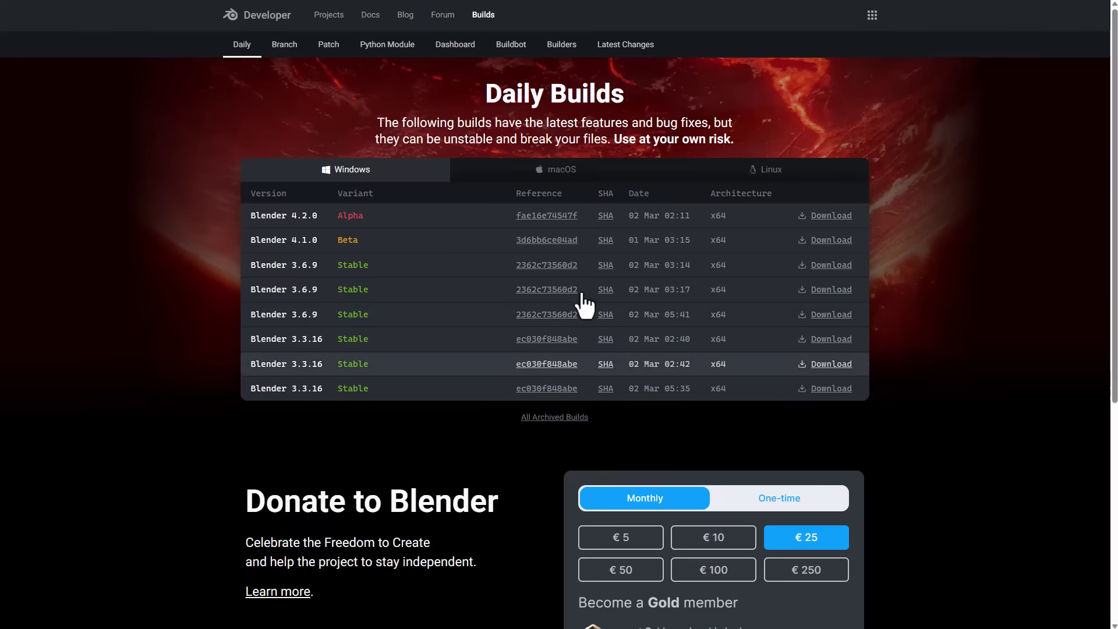
left_click(286, 45)
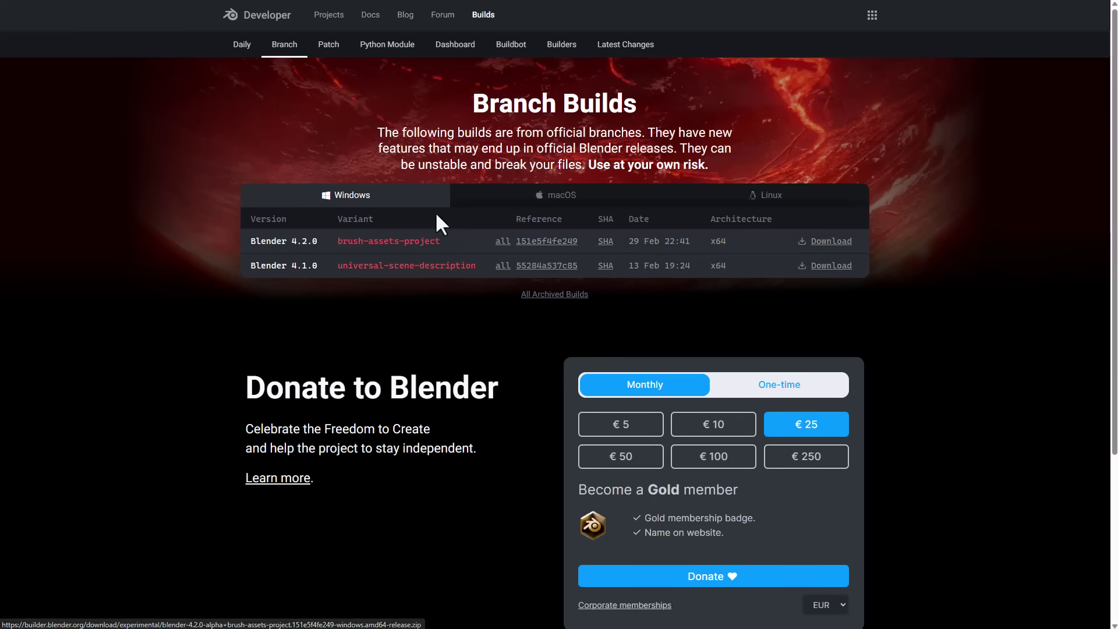
left_click(575, 201)
left_click(748, 201)
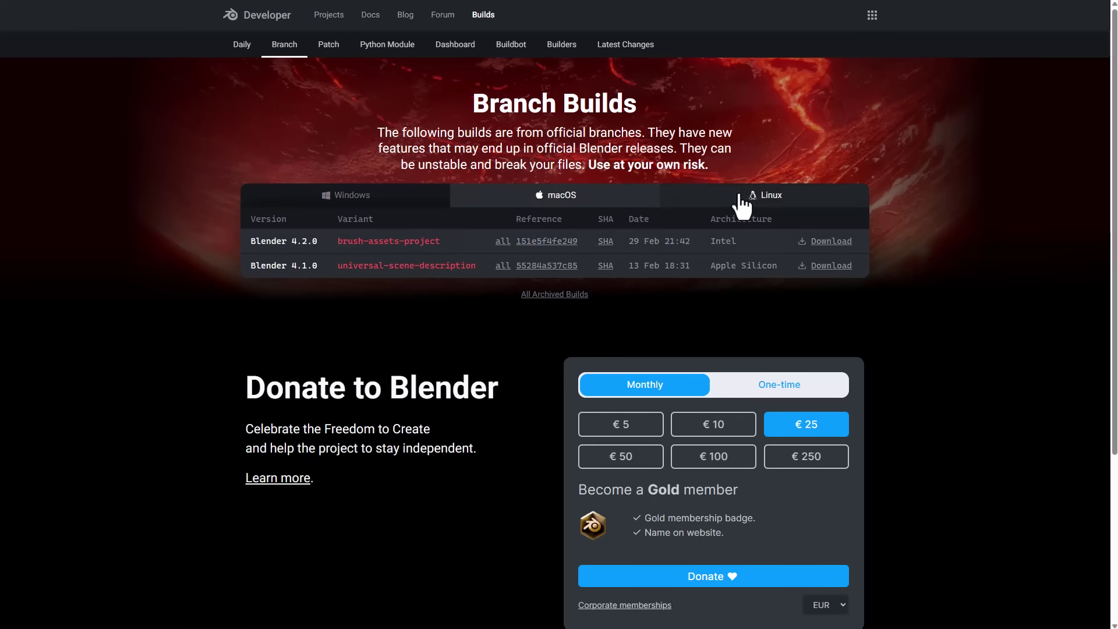
left_click(385, 203)
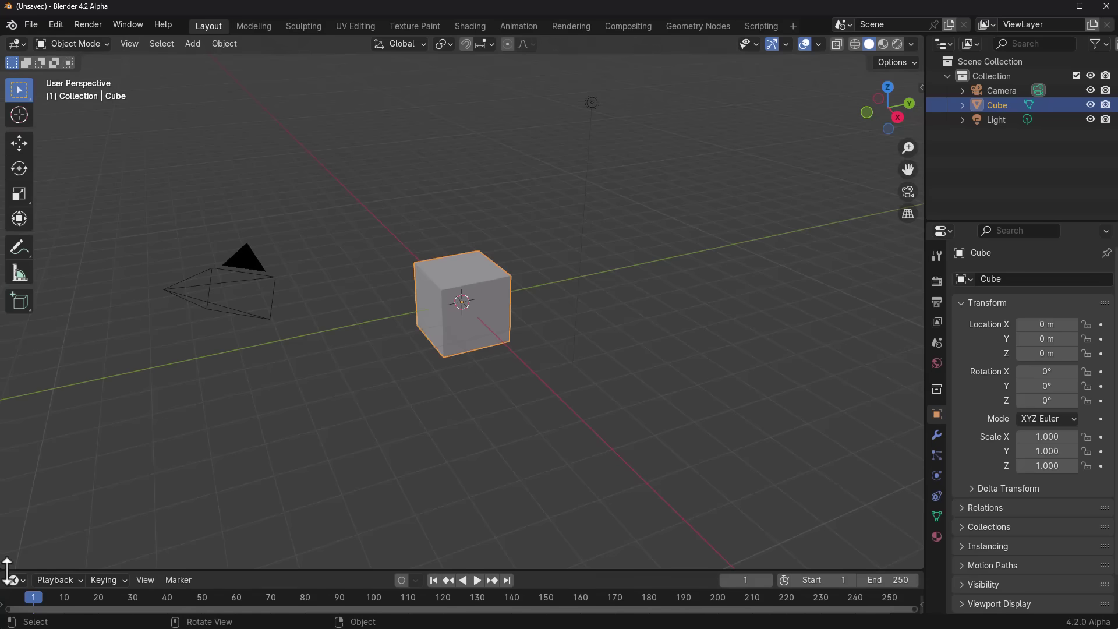
- Split the 3D view and make the left area an Asset Browser showing the Essentials library
left_click_drag(5, 565, 408, 534)
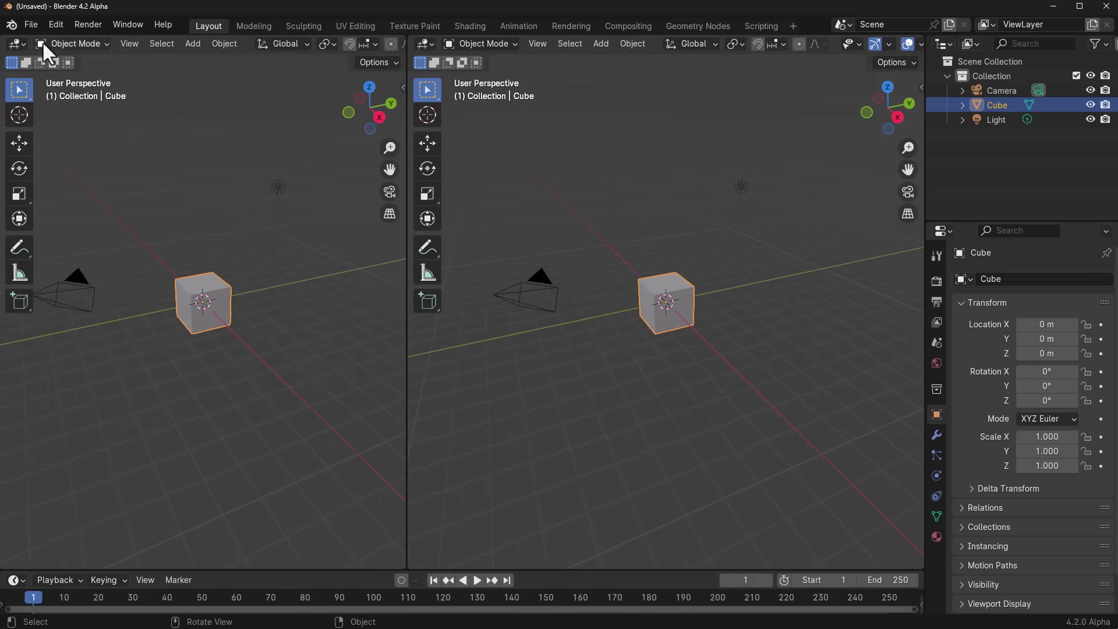
left_click(17, 44)
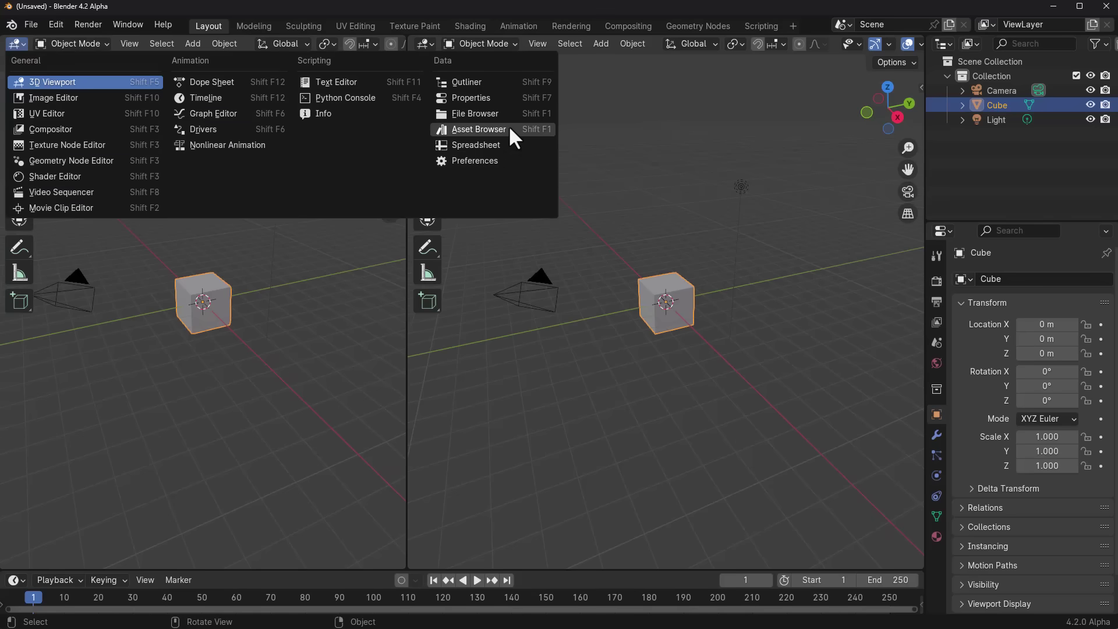
left_click(479, 129)
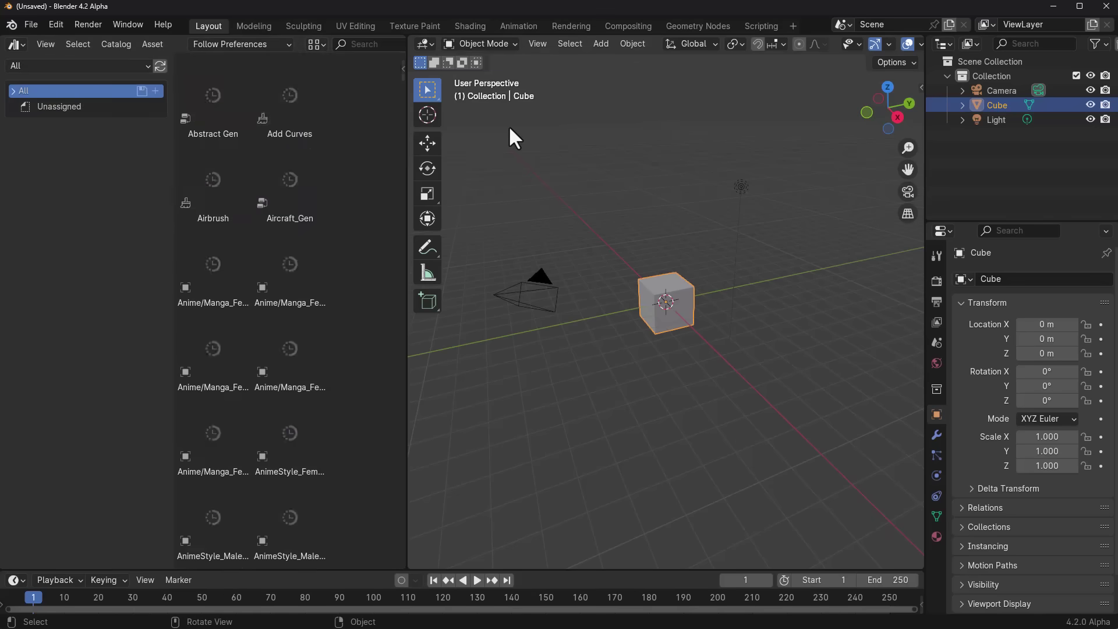
left_click(73, 64)
left_click(60, 138)
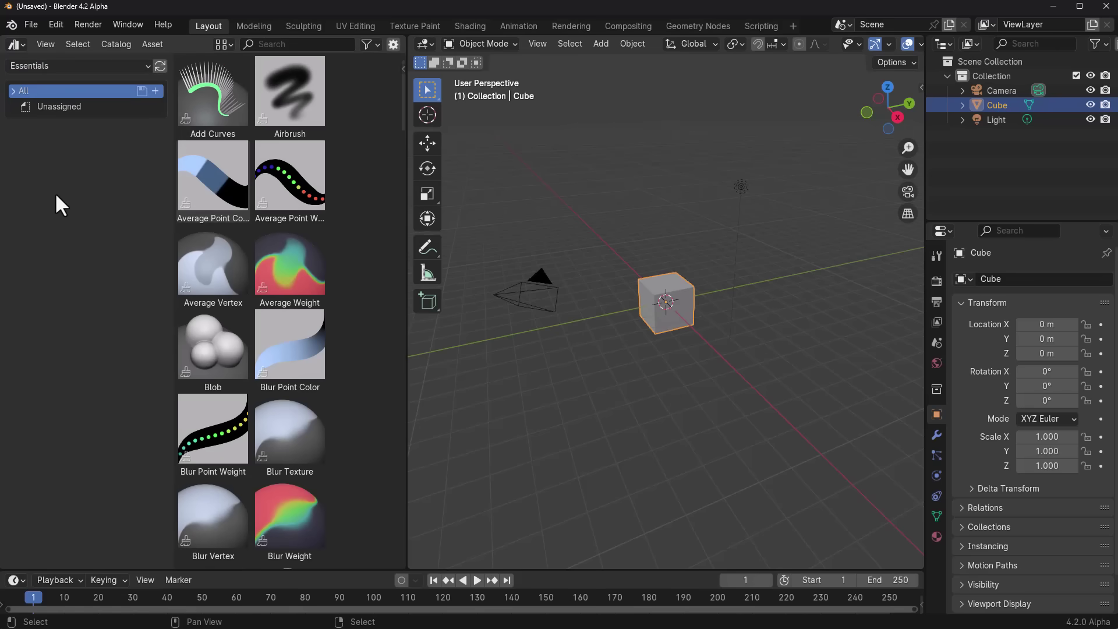
- Expand All > Brushes down through Curve Sculpt, Grease Pencil and Mesh > Sculpt > General, then select Curve Sculpt
left_click(13, 91)
left_click(22, 106)
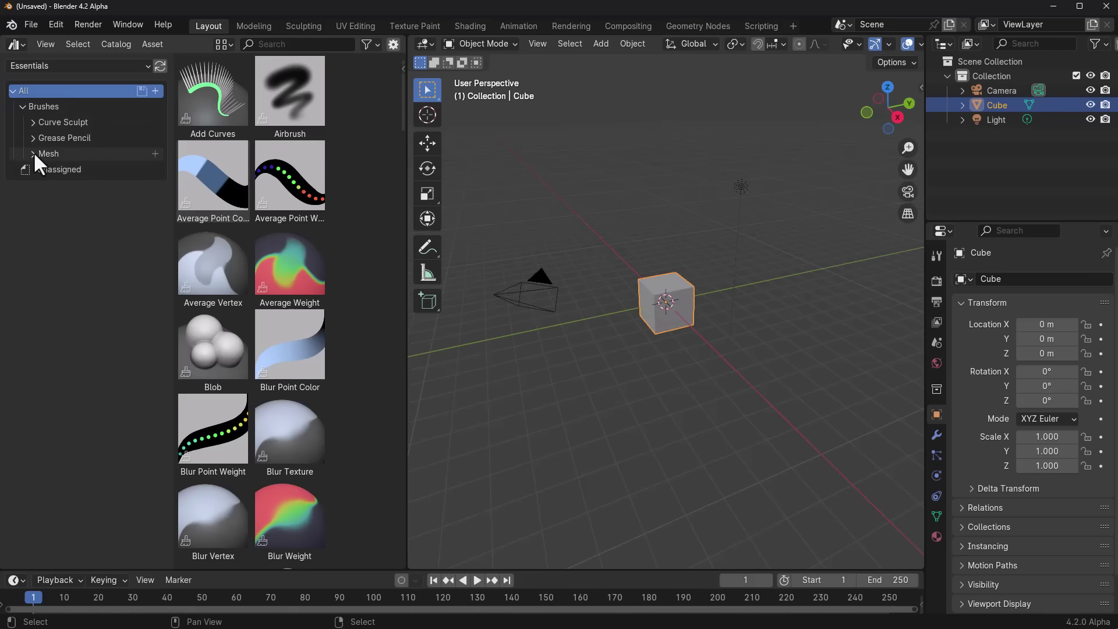
left_click(32, 123)
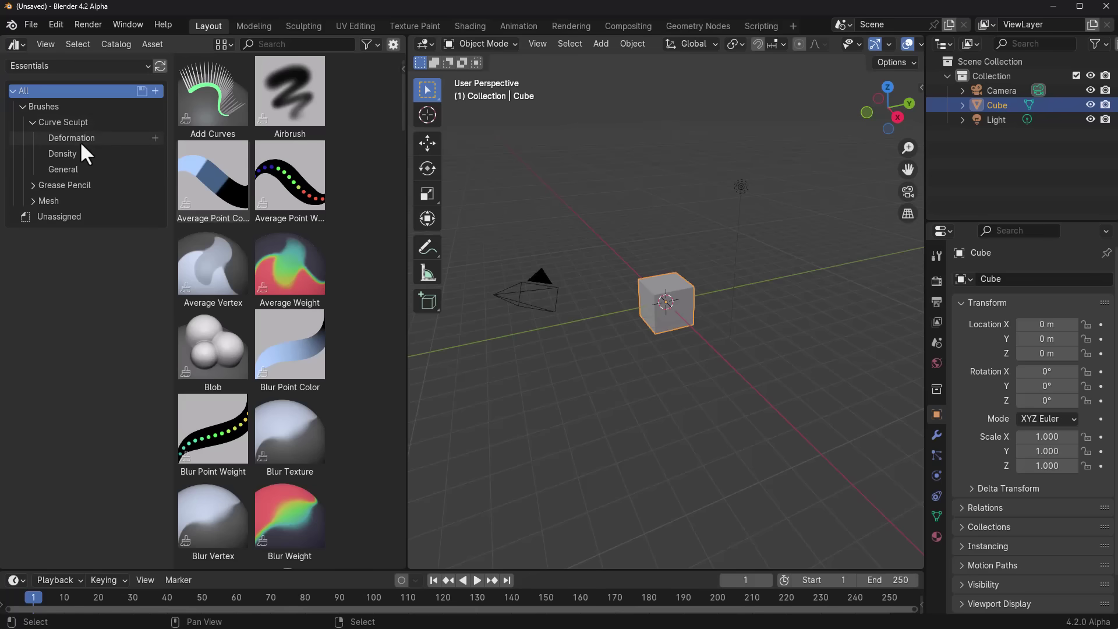
left_click(29, 185)
left_click(32, 263)
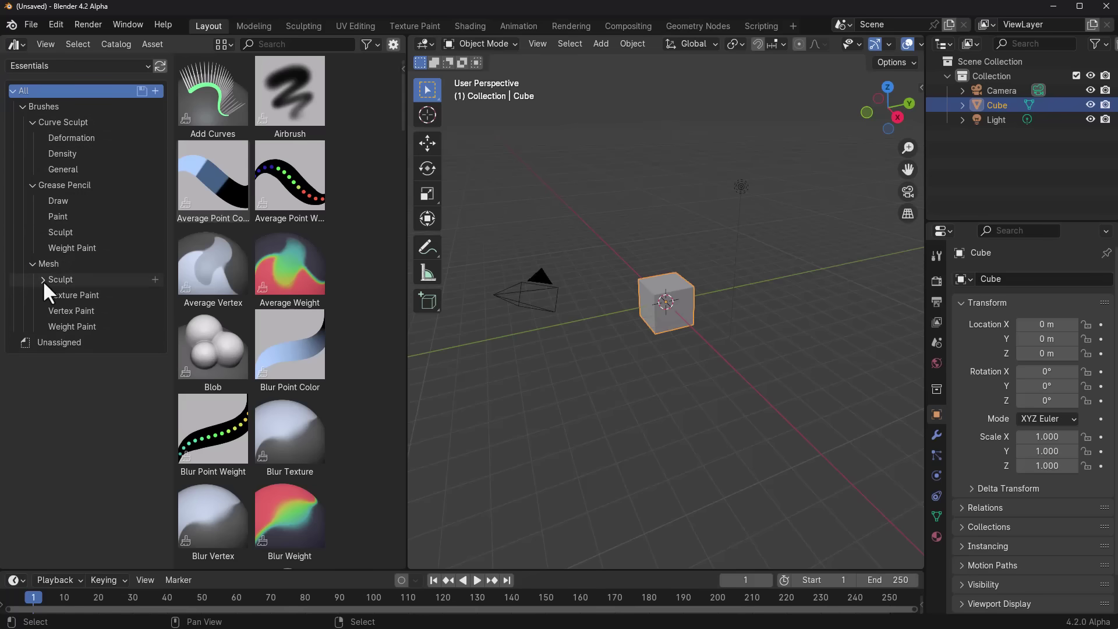
left_click(43, 279)
left_click(52, 309)
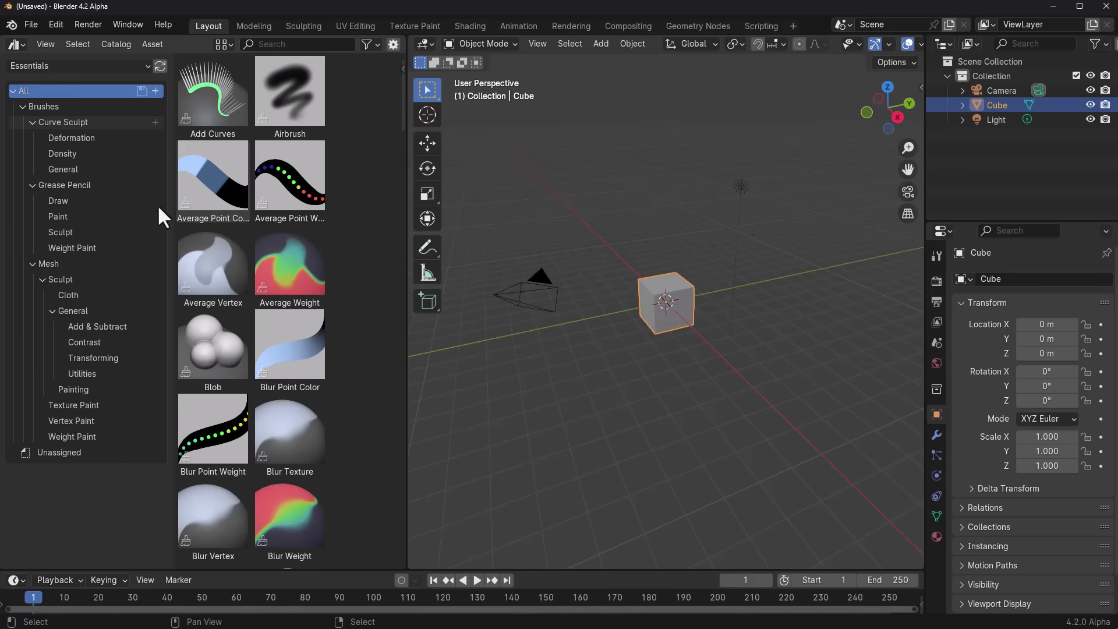
left_click(134, 122)
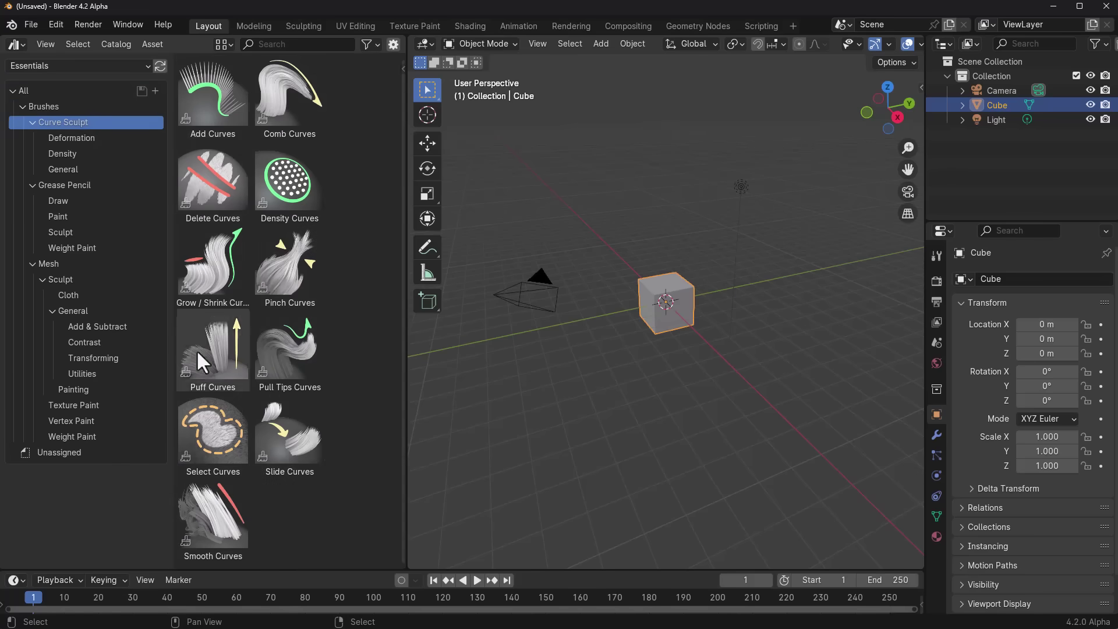
- Browse the Deformation, Density and General curve catalogs and the Grease Pencil Draw, Paint, Sculpt and Weight Paint catalogs
left_click(74, 138)
left_click(62, 155)
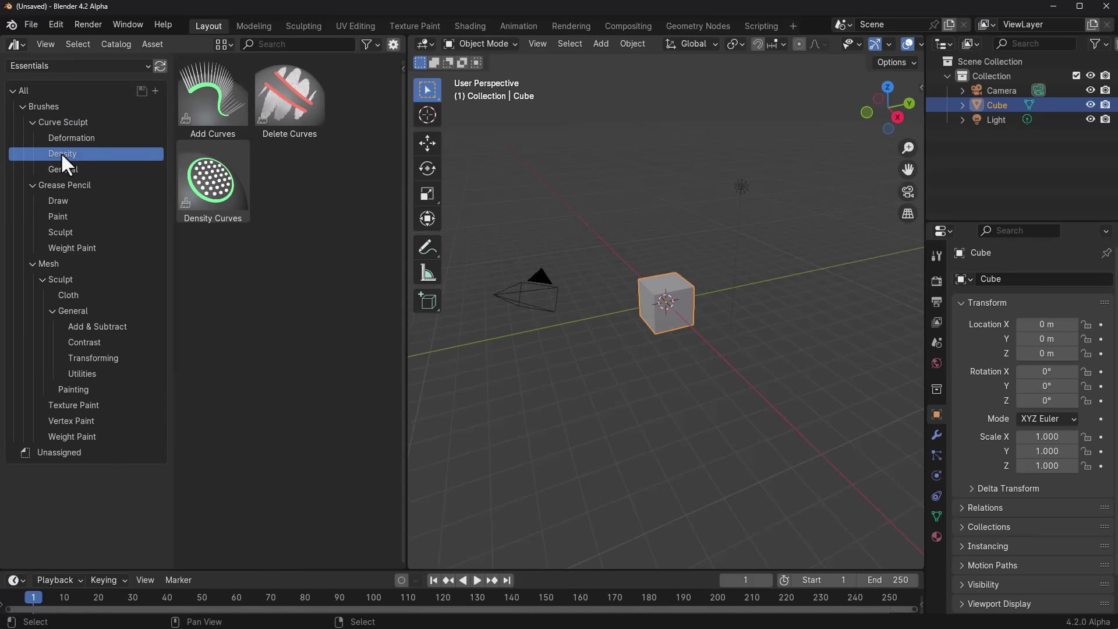
left_click(68, 165)
left_click(66, 186)
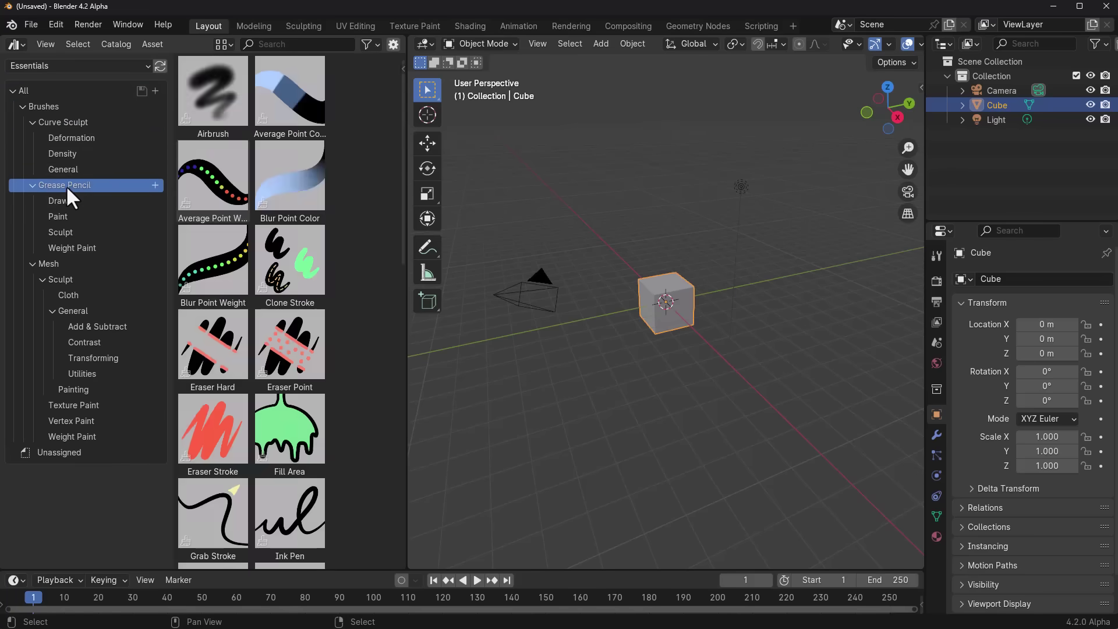
left_click(65, 201)
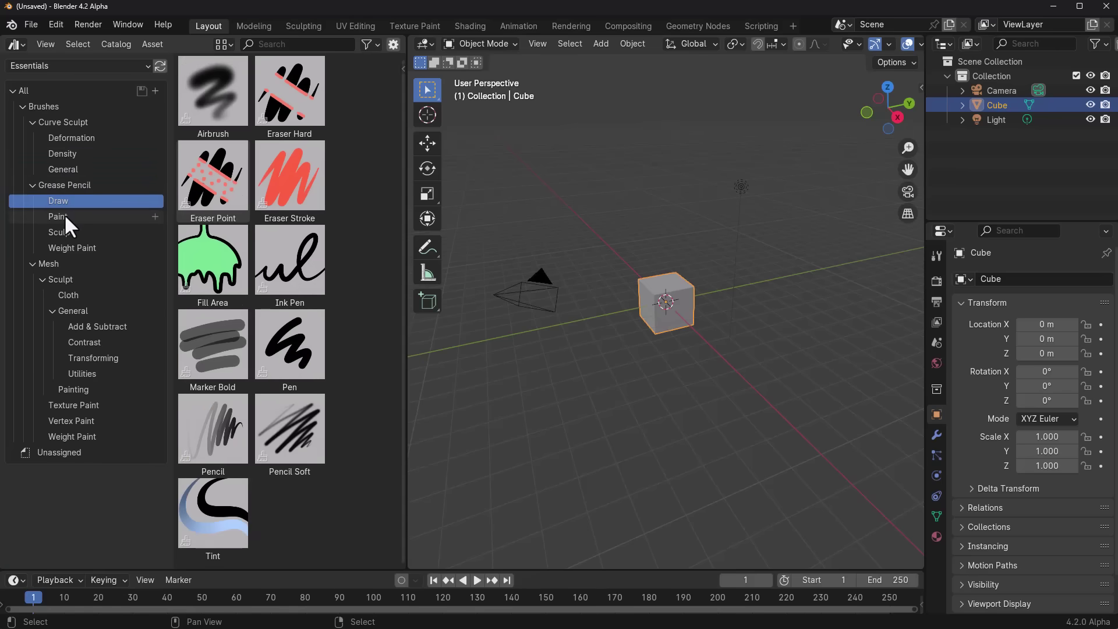
left_click(64, 216)
left_click(67, 231)
left_click(75, 249)
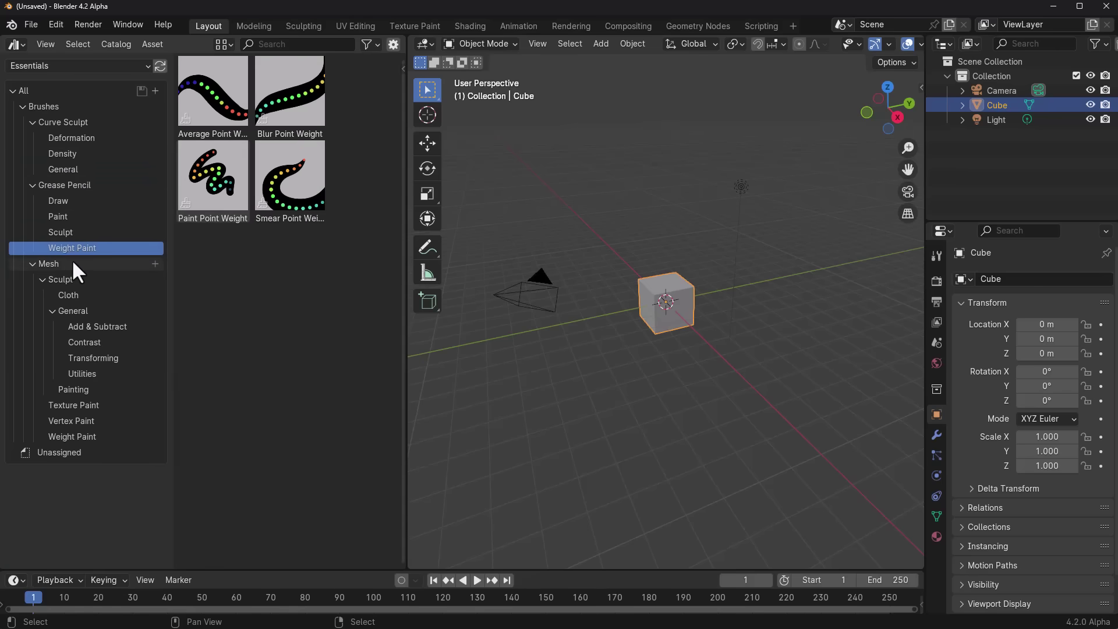
- Browse the Mesh, Mesh Sculpt, Texture, Vertex and Weight Paint catalogs, then revisit Mesh Sculpt, Grease Pencil and Curve Sculpt
left_click(59, 262)
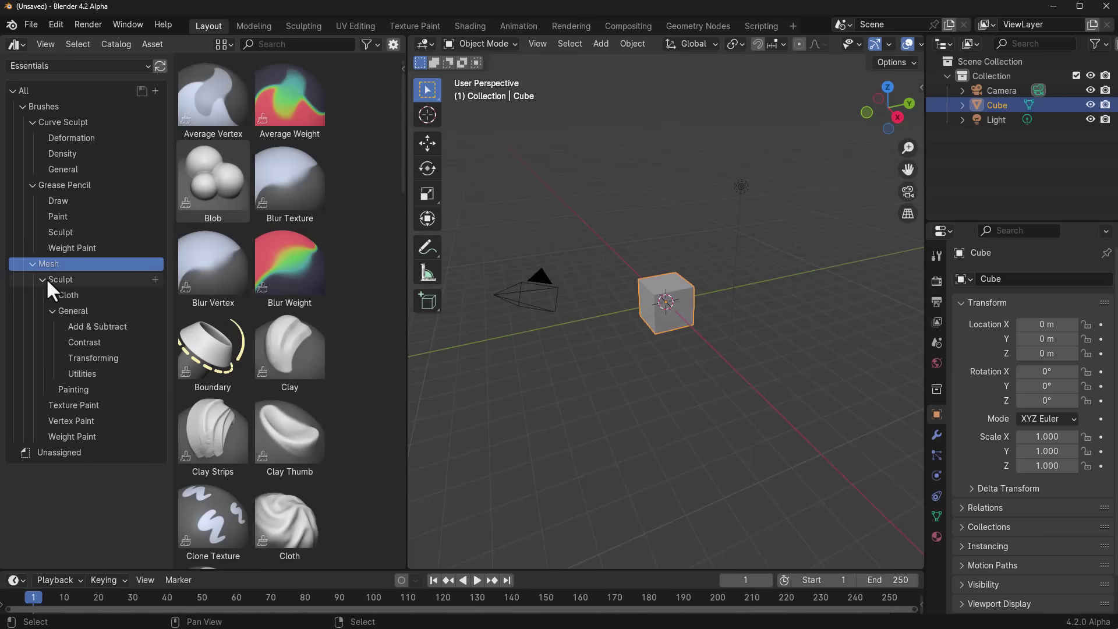
left_click(49, 278)
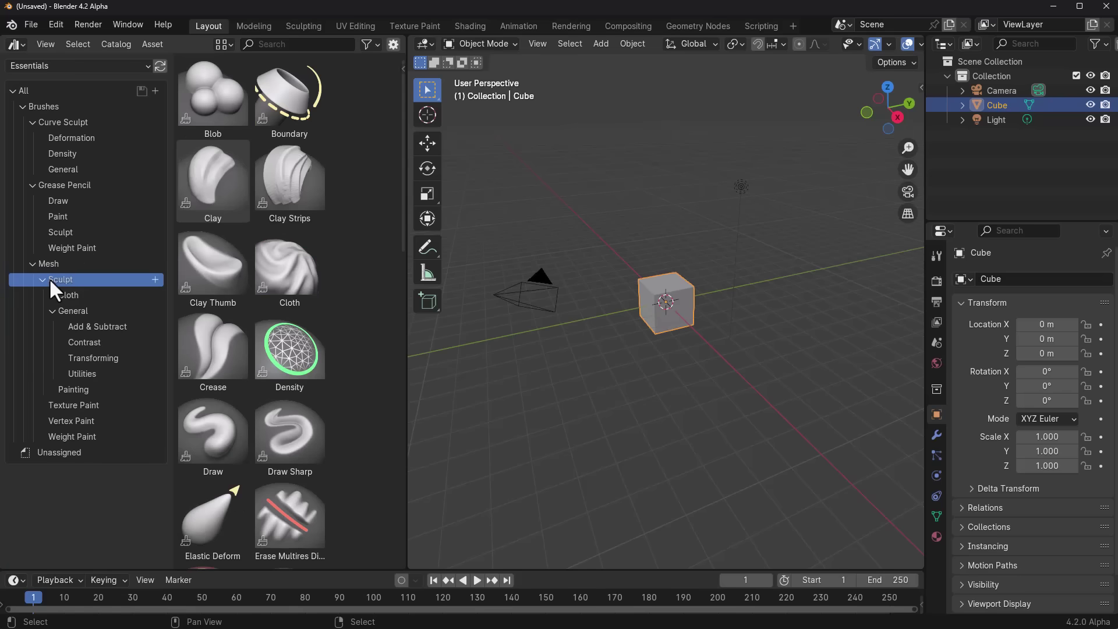
left_click(76, 402)
left_click(80, 425)
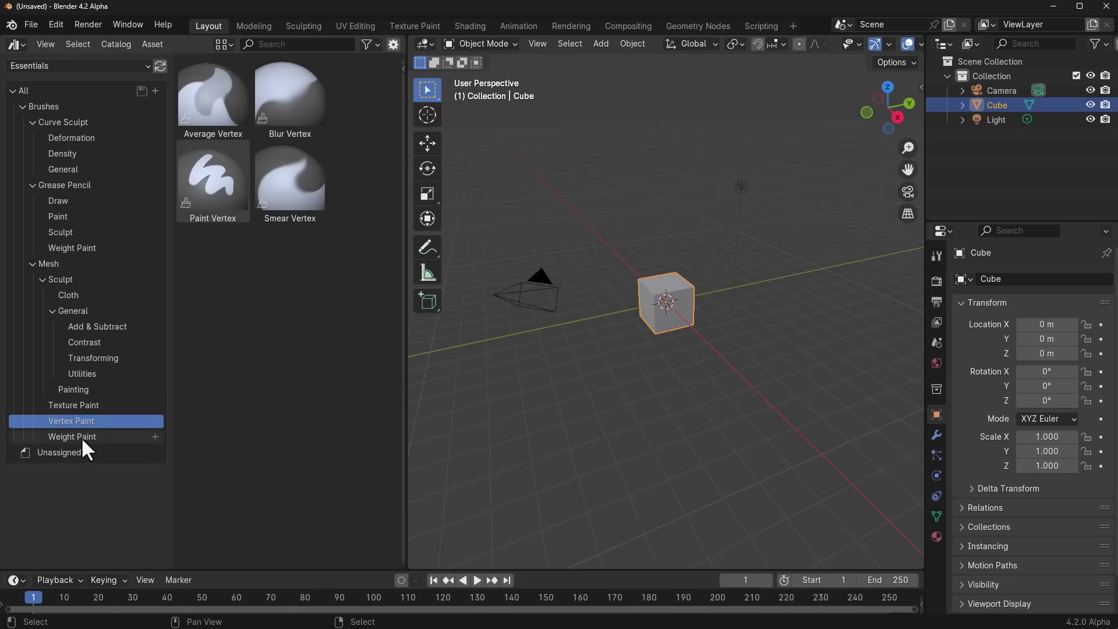
left_click(82, 438)
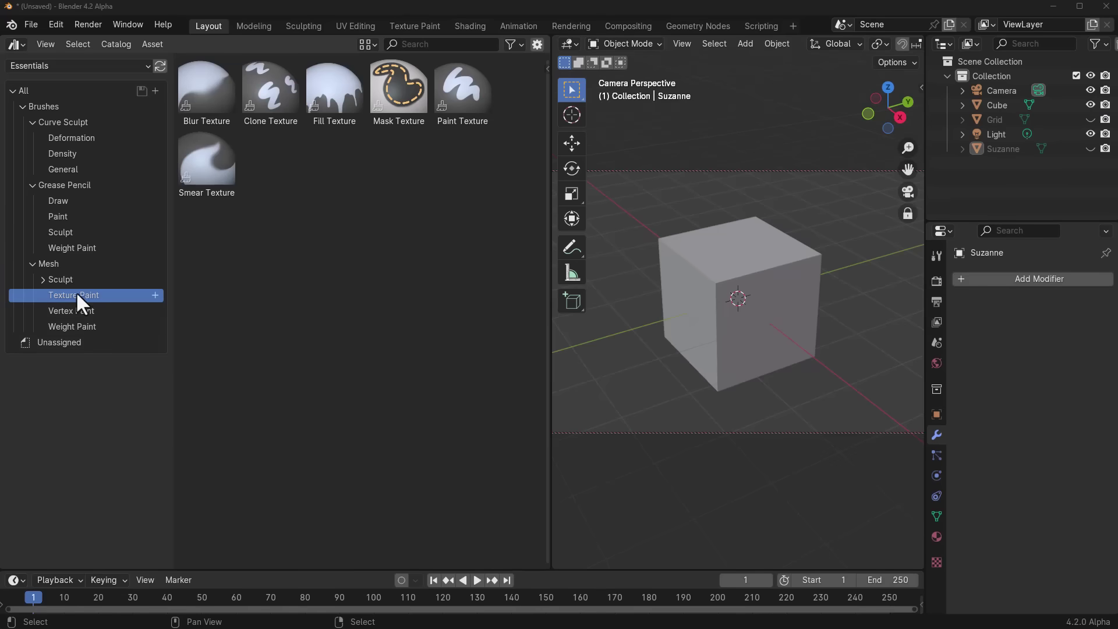
left_click(67, 280)
left_click(68, 187)
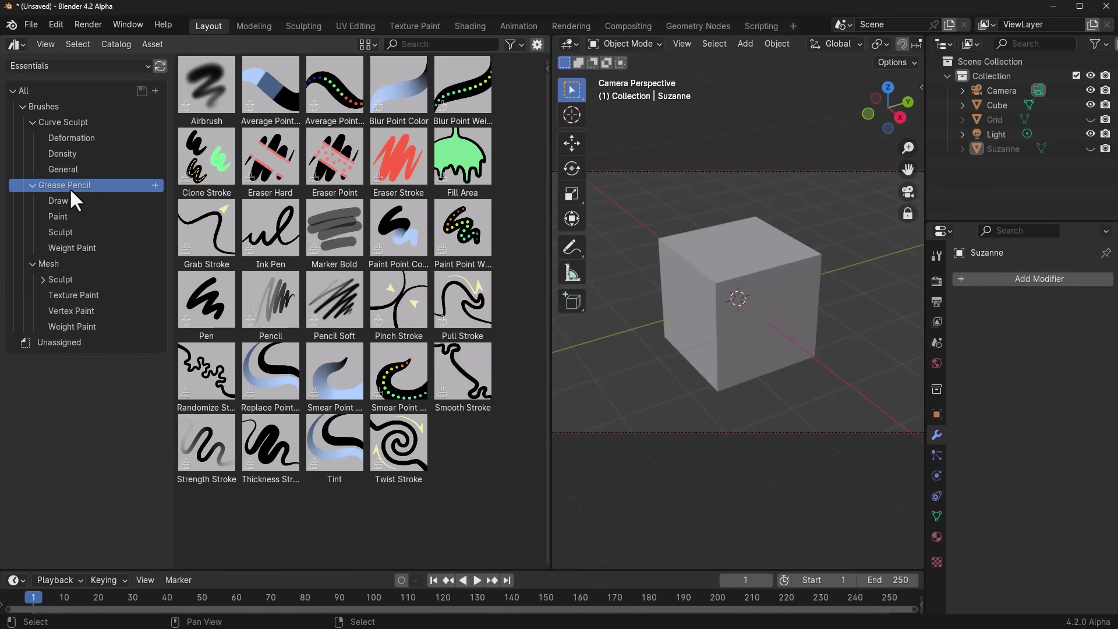
left_click(71, 122)
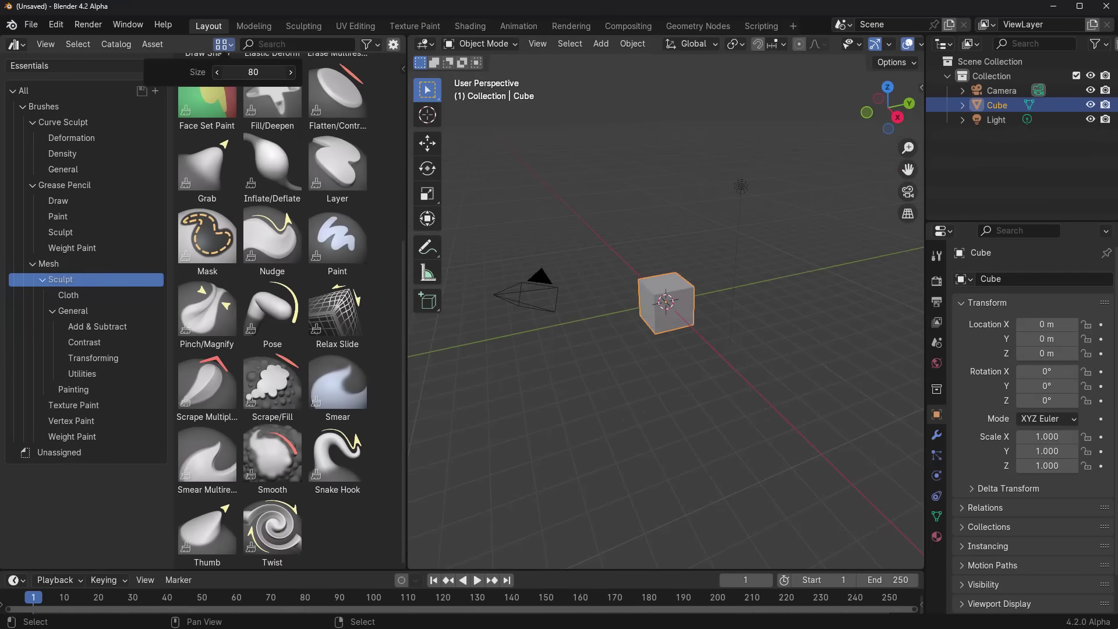
- Replace the cube with a grid plane scaled to 2 on every axis
key("s")
left_click(727, 354)
key("Delete")
key("shift+a")
mouse_move(641, 290)
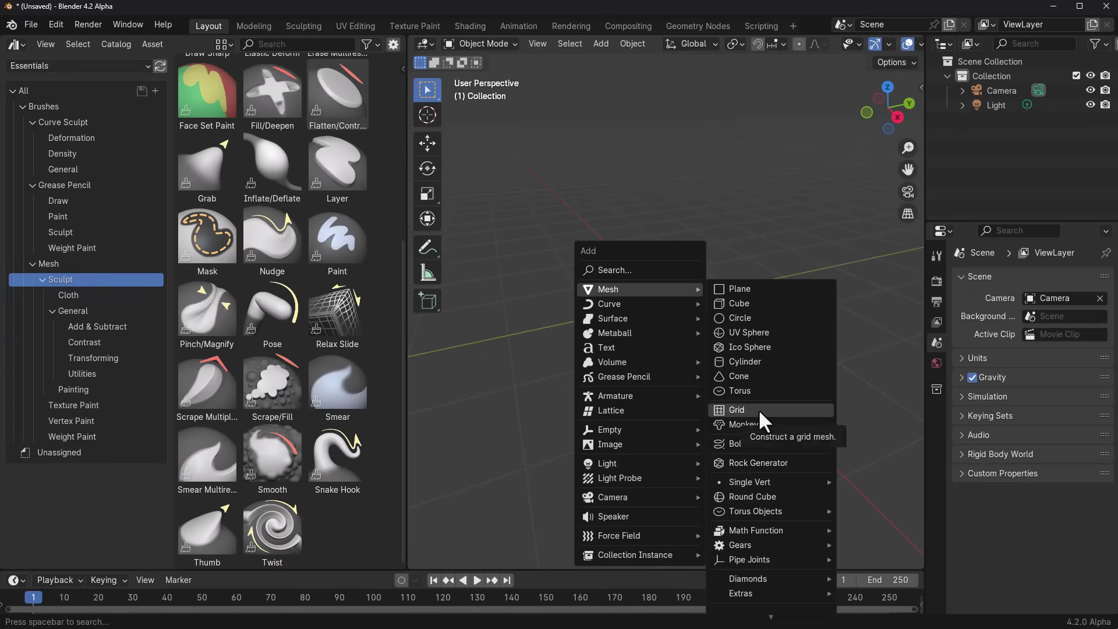
left_click(757, 409)
left_click_drag(1042, 436, 1043, 466)
type("2")
key("Return")
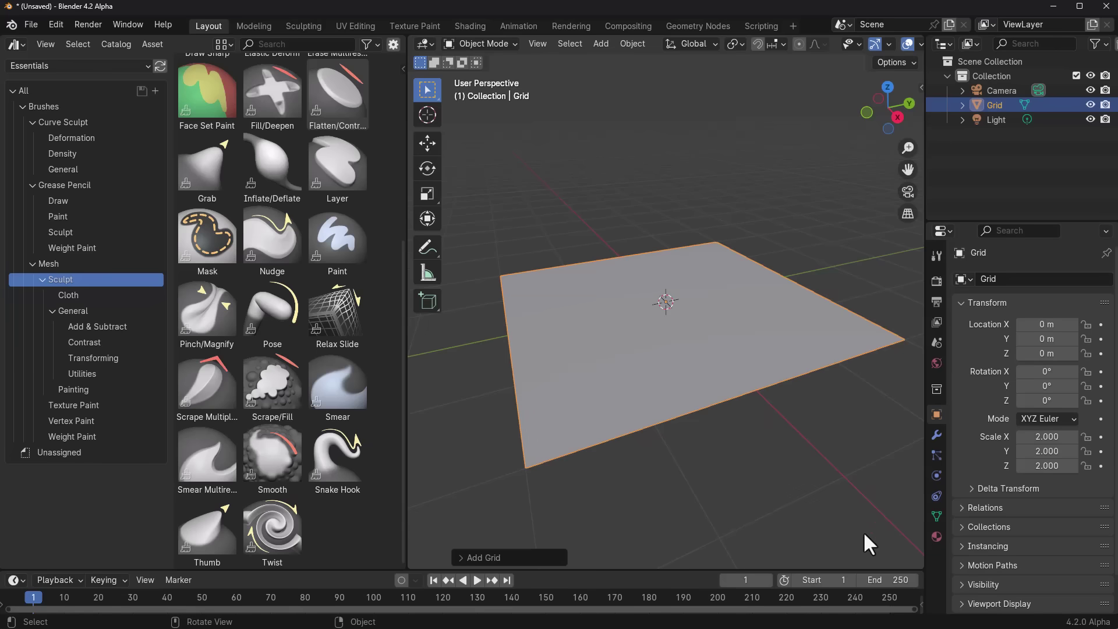
- Subdivide the grid at level 4, apply the modifier, and give it smooth shading
left_click(936, 435)
key("ctrl+4")
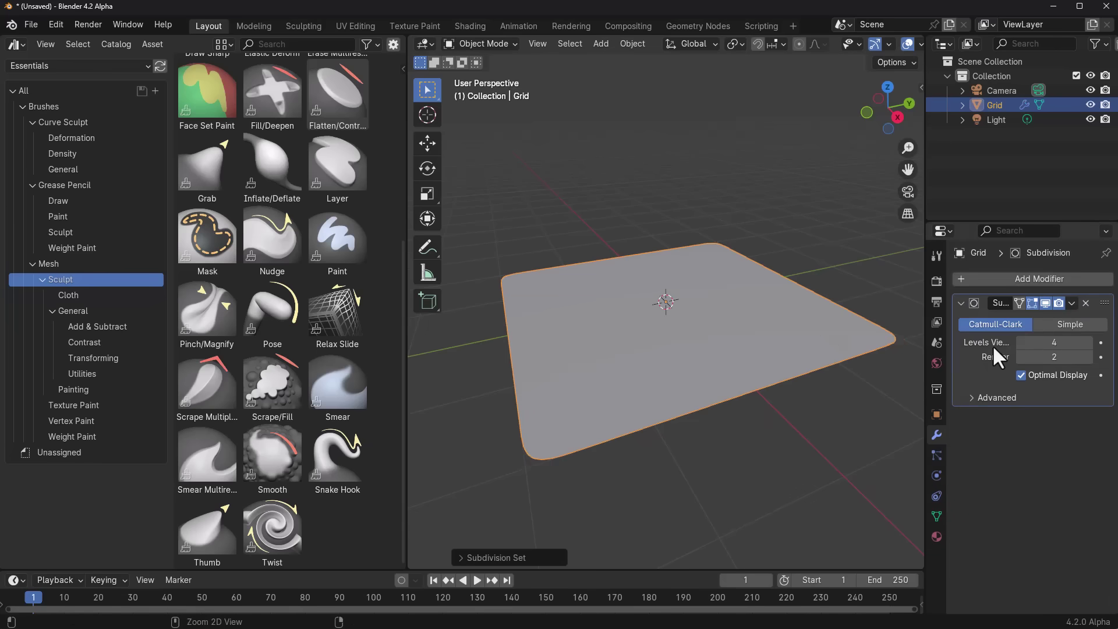
key("ctrl+a")
right_click(642, 160)
left_click(641, 156)
middle_click_drag(646, 166, 699, 326)
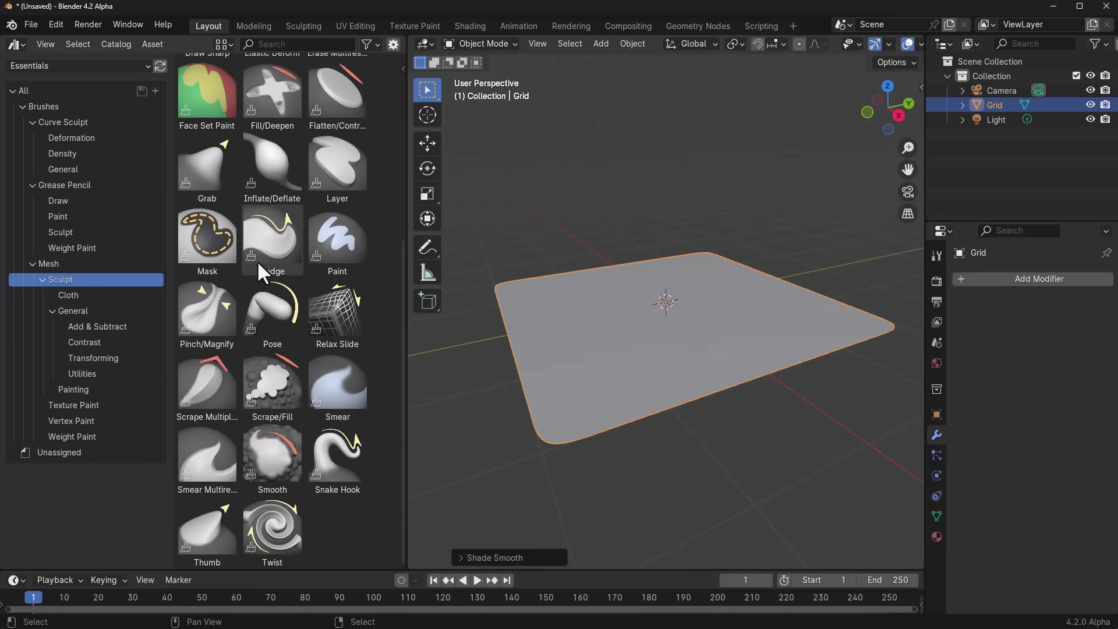
- Pick the Scrape/Fill brush and move to the Sculpting workspace
left_click(284, 379)
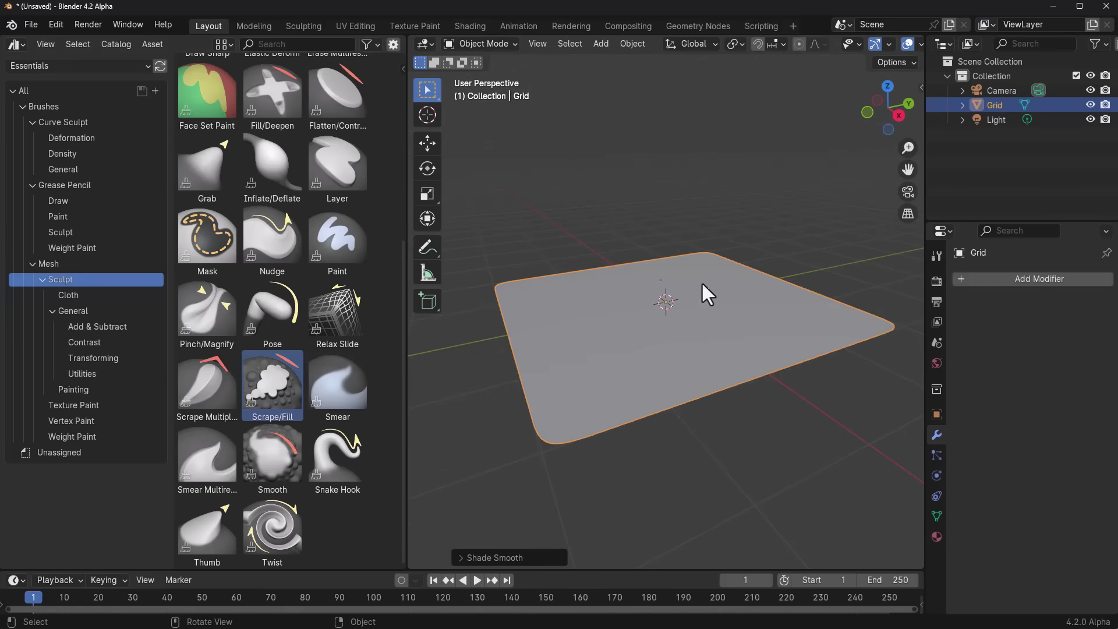
middle_click_drag(697, 376, 659, 386)
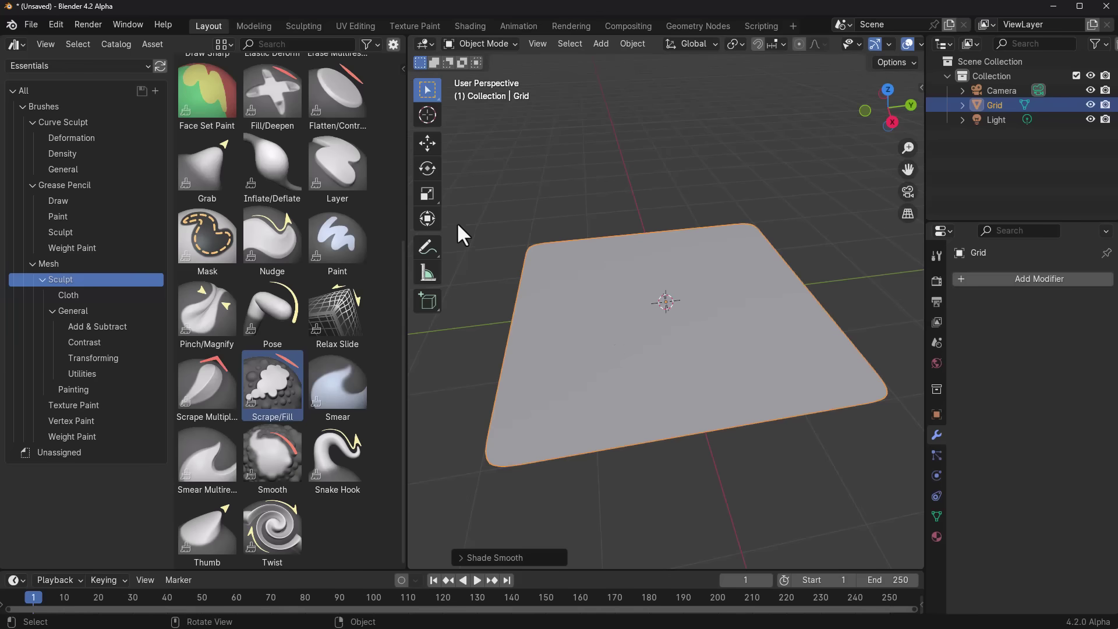
left_click(311, 22)
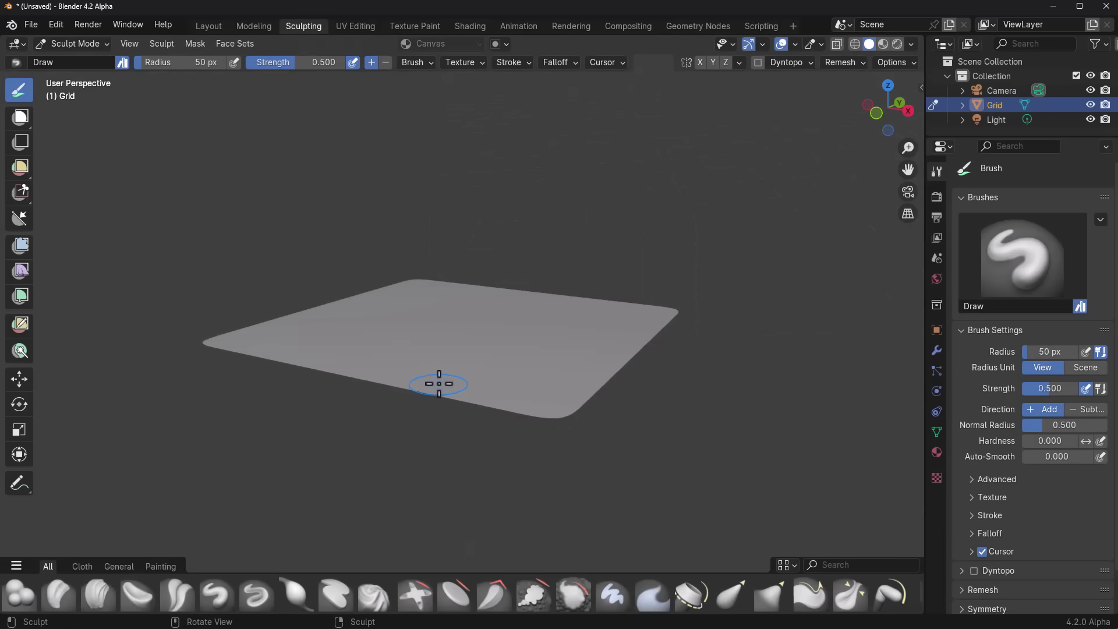
- Glance at the Texture Paint workspace, then come back to Sculpting and reorient the grid
left_click(415, 25)
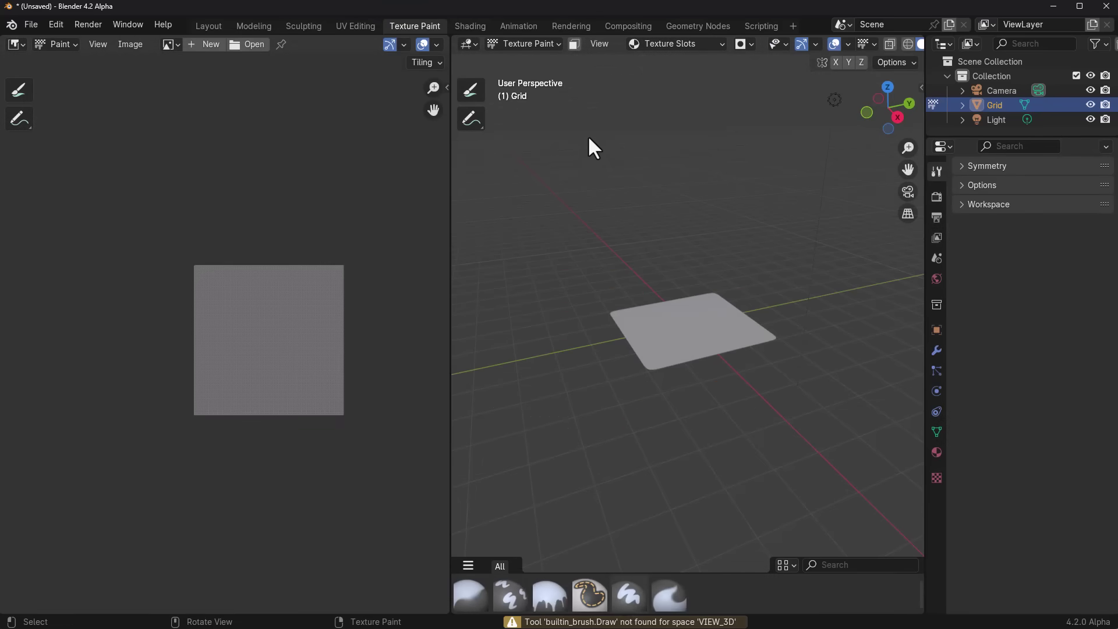
left_click(319, 24)
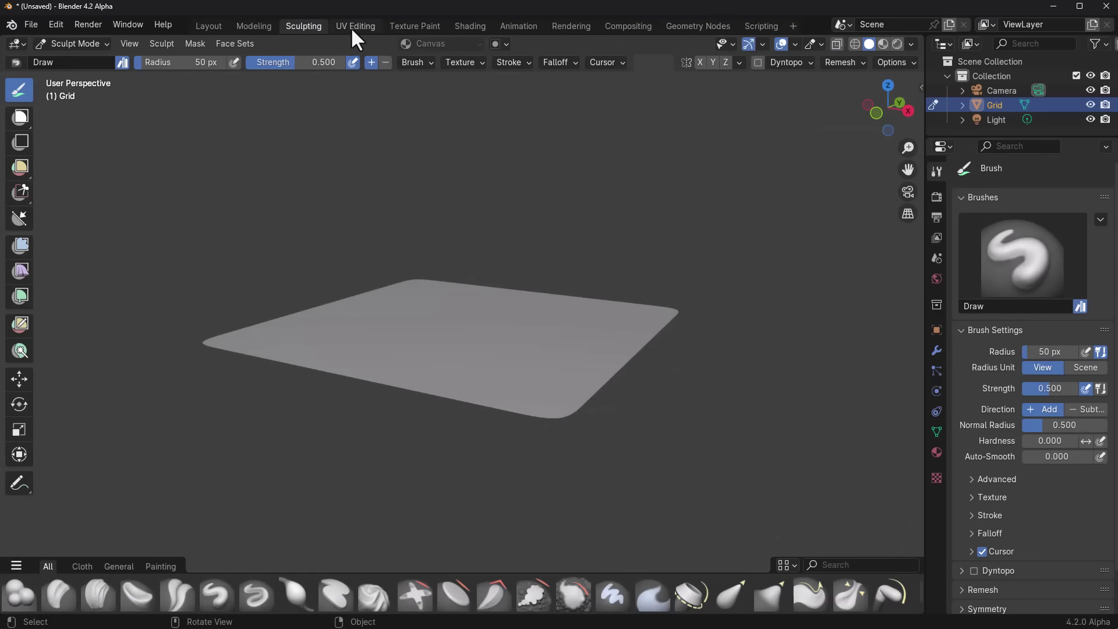
middle_click_drag(507, 402, 96, 102)
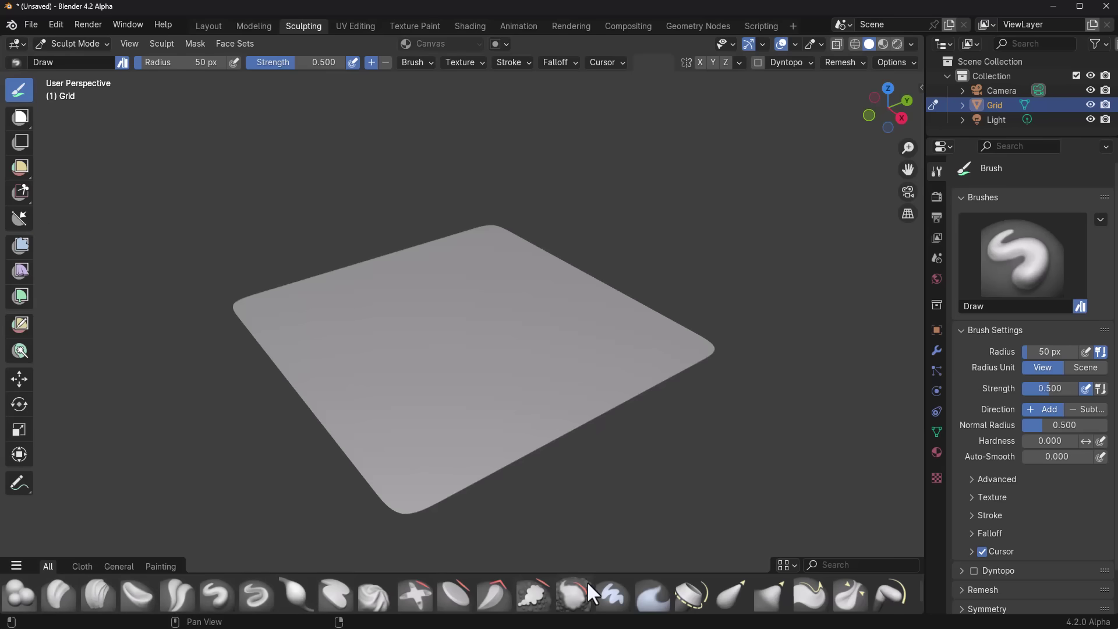
- Enable brush Names in the asset shelf display settings and try out the thumbnail Size slider
left_click(789, 567)
left_click(786, 566)
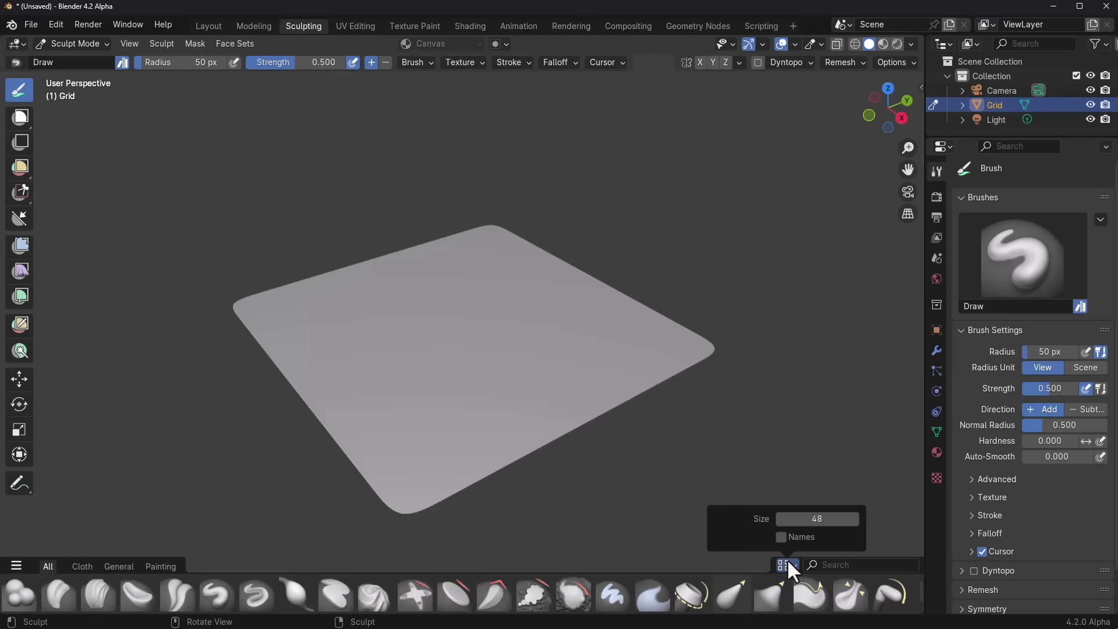
left_click(780, 537)
left_click_drag(826, 518, 873, 518)
mouse_move(817, 518)
left_mouse_down()
mouse_move(862, 518)
mouse_move(817, 518)
left_mouse_up()
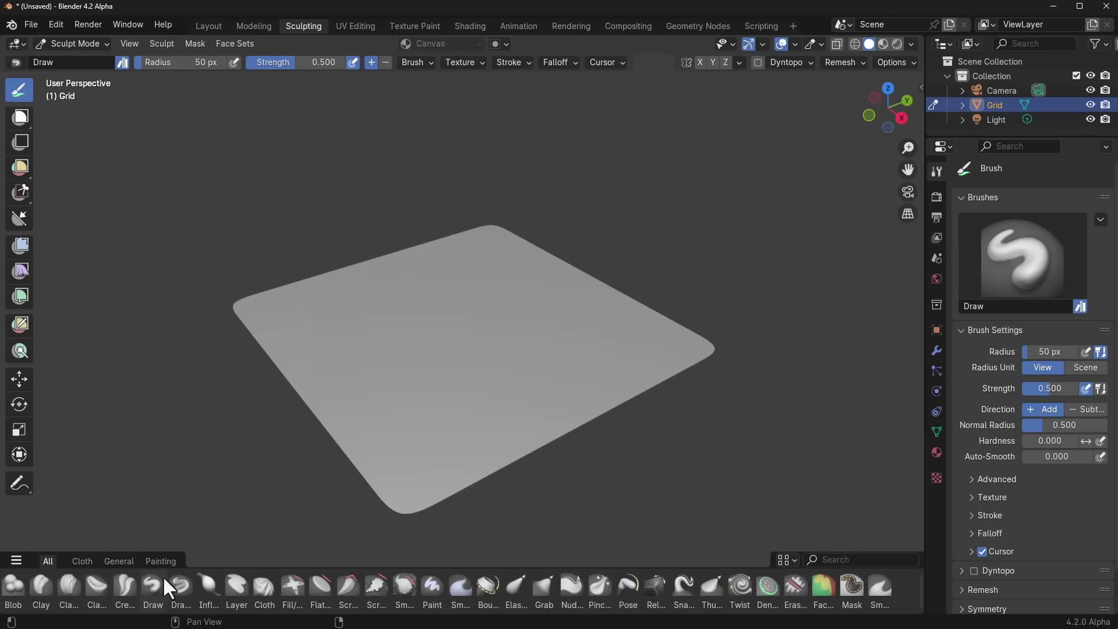
- In the shelf catalog list, drop Painting, Cloth and General and add Mesh, Add & Subtract and Utilities
left_click(16, 557)
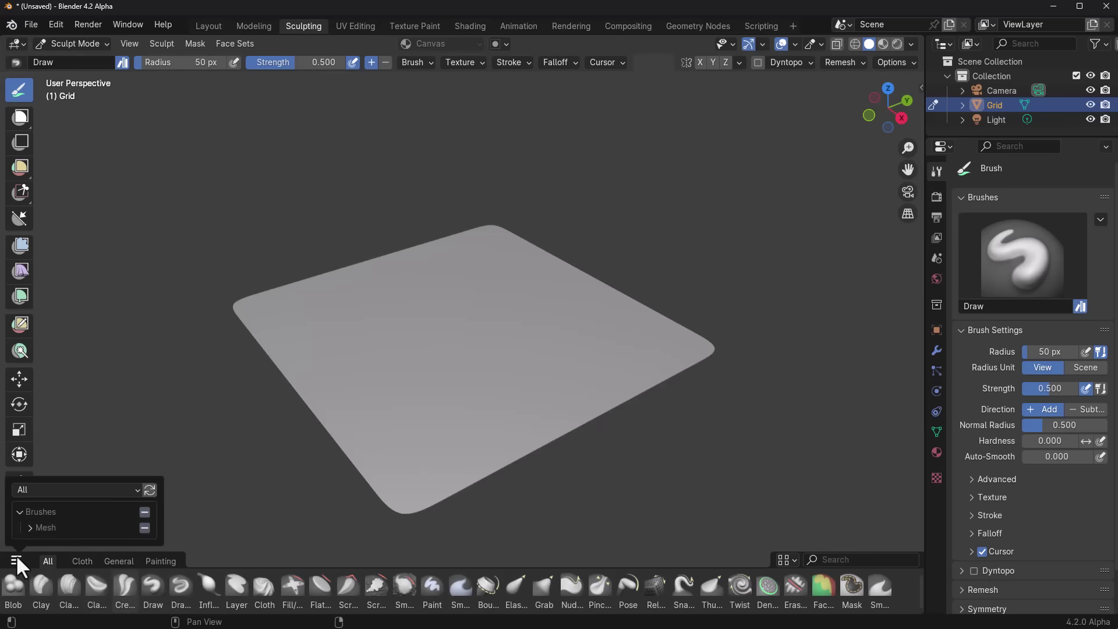
left_click(30, 527)
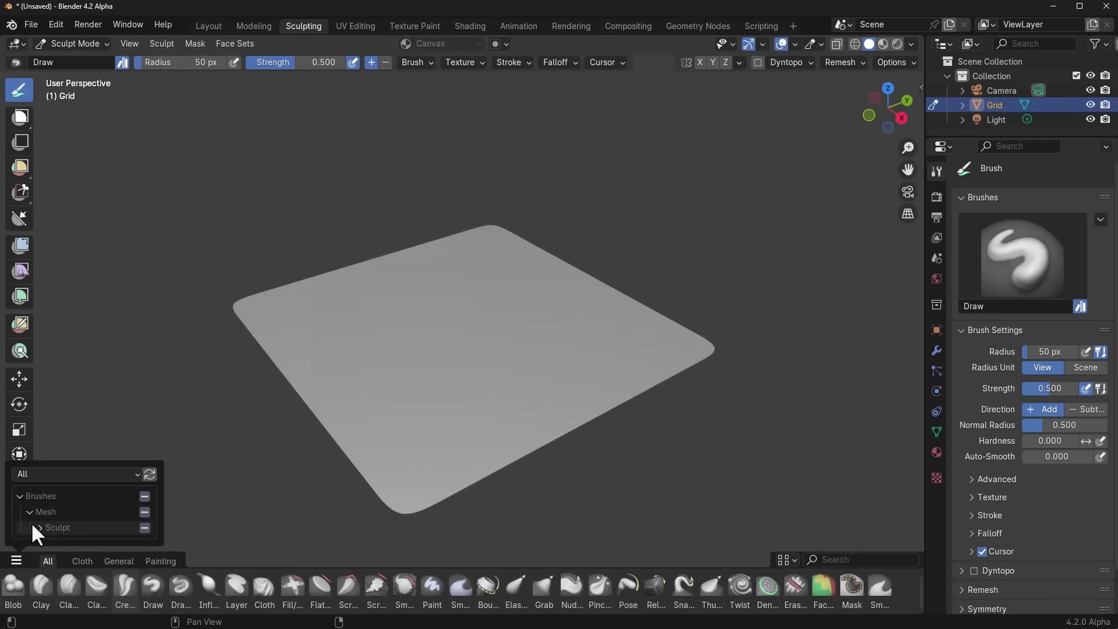
left_click(144, 512)
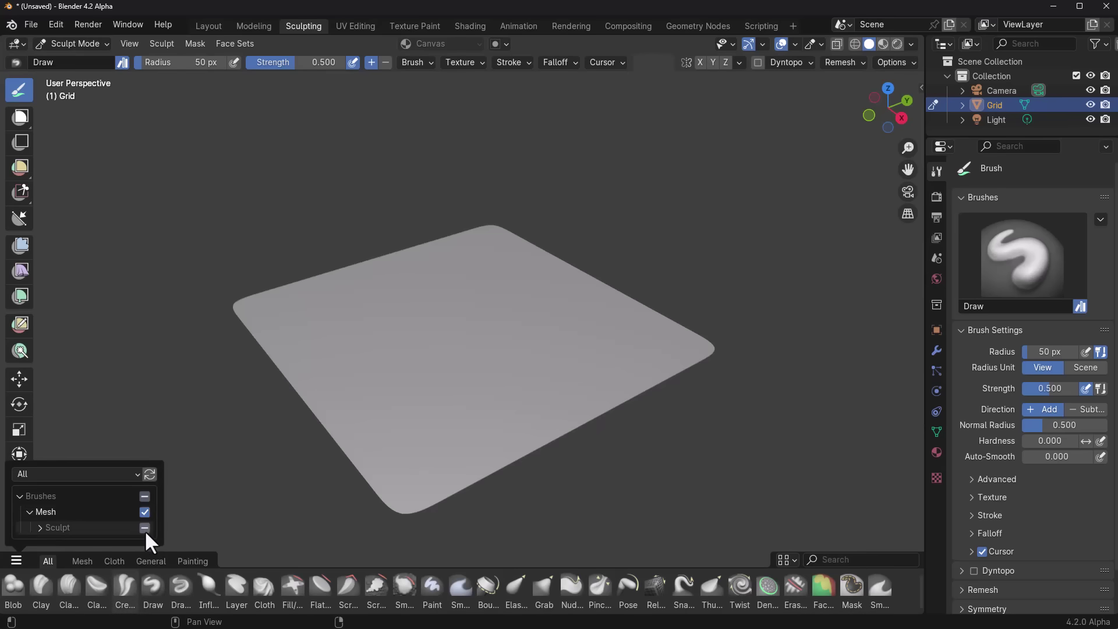
left_click(41, 527)
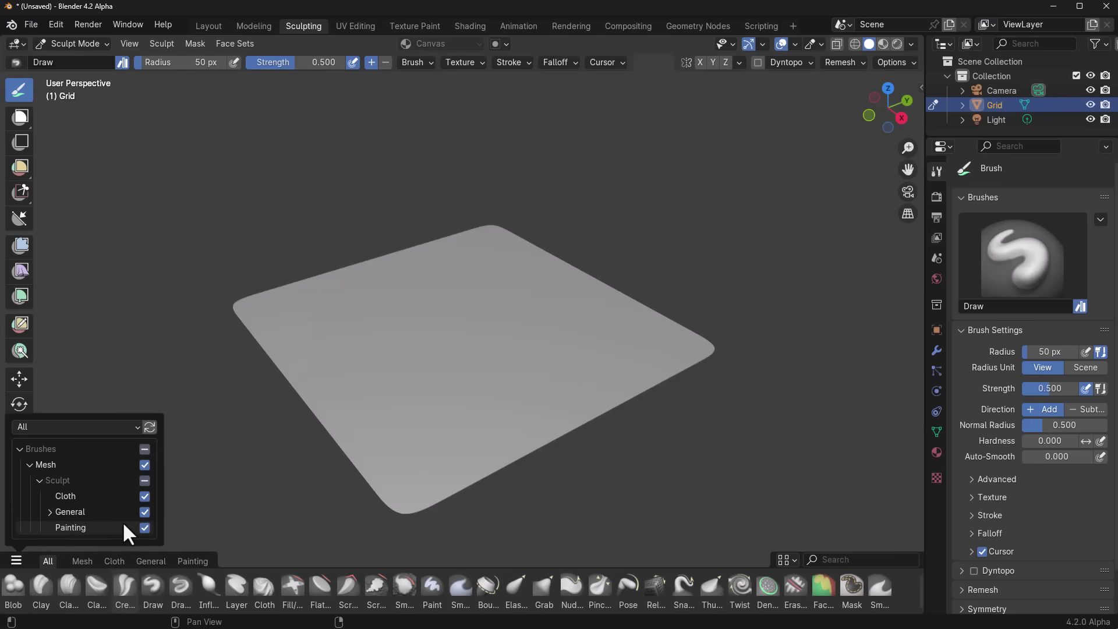
left_click(144, 527)
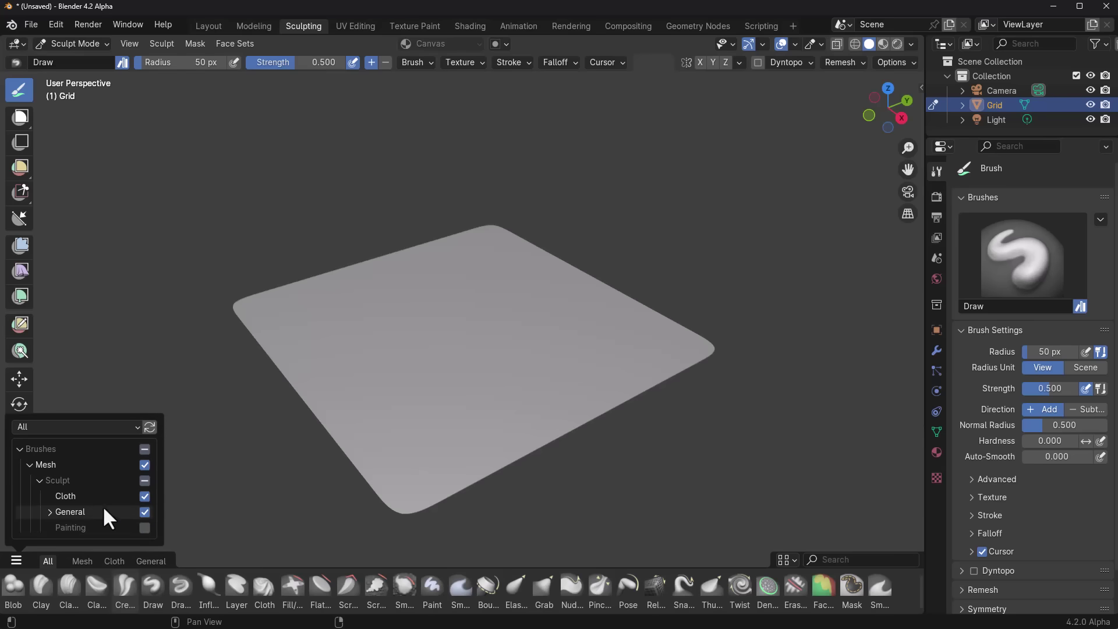
left_click(144, 496)
left_click(50, 512)
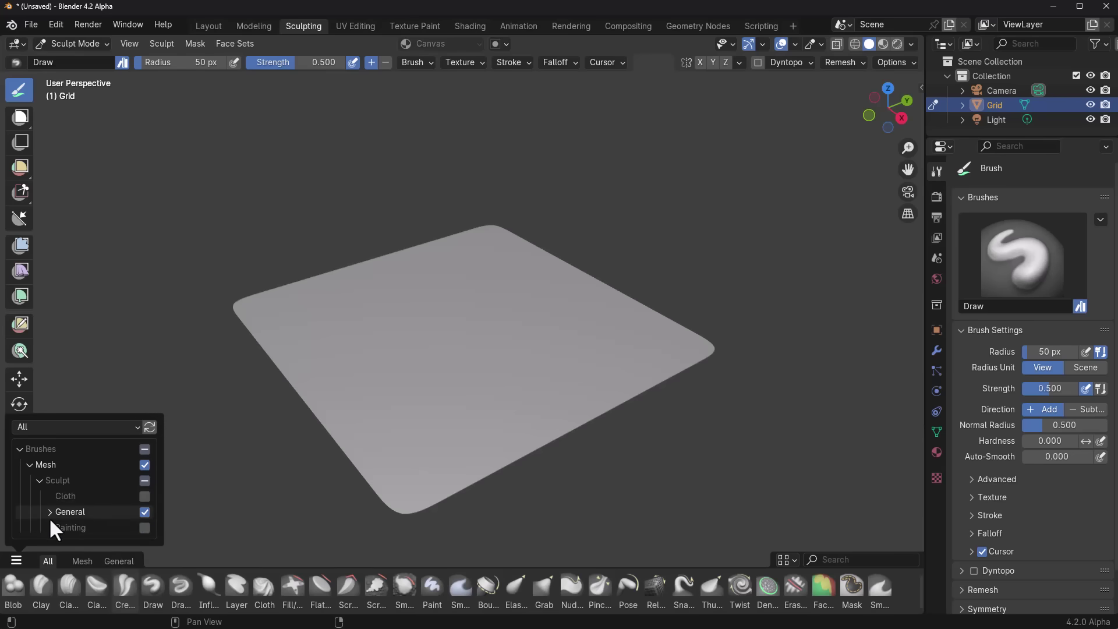
left_click(144, 449)
left_click(144, 465)
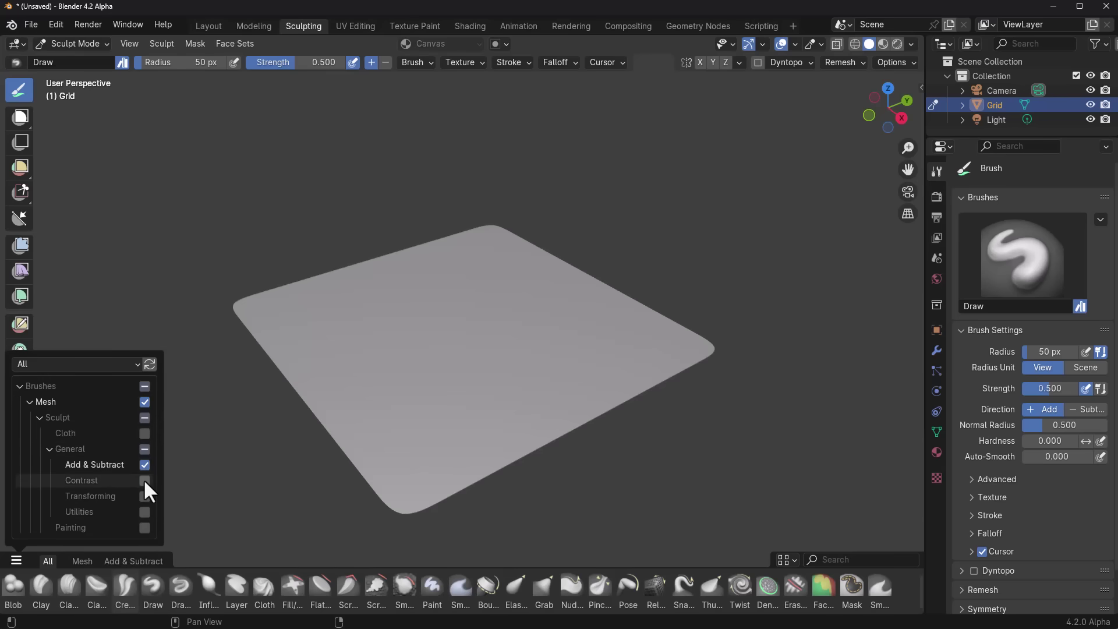
left_click(145, 511)
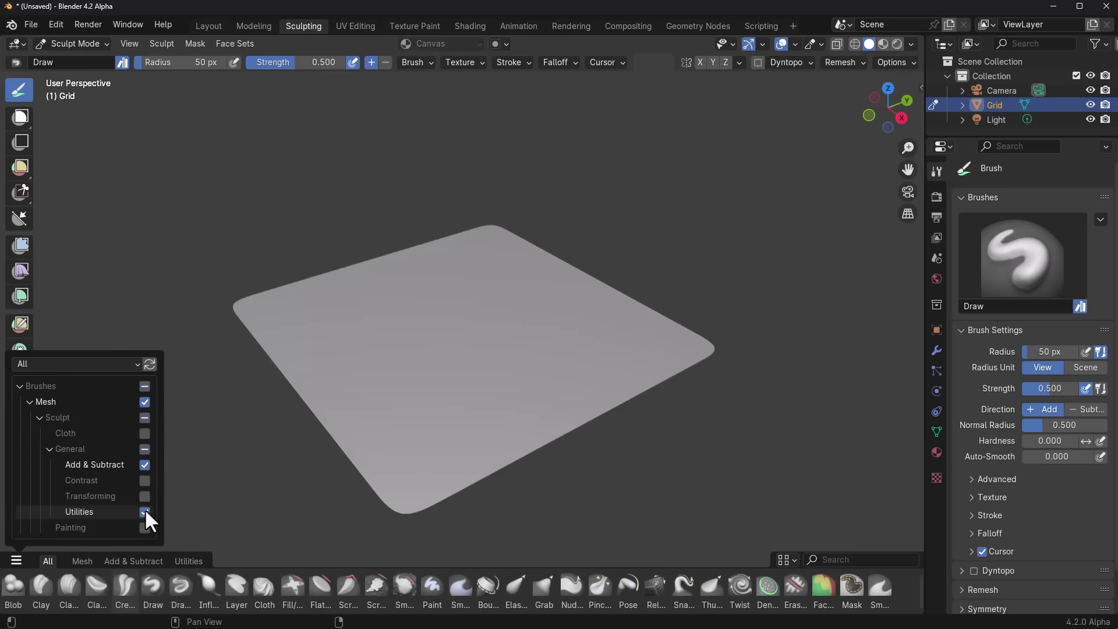
- Preview the Add & Subtract and Utilities tabs, remove the Mesh category, and keep the library set to All
left_click(133, 561)
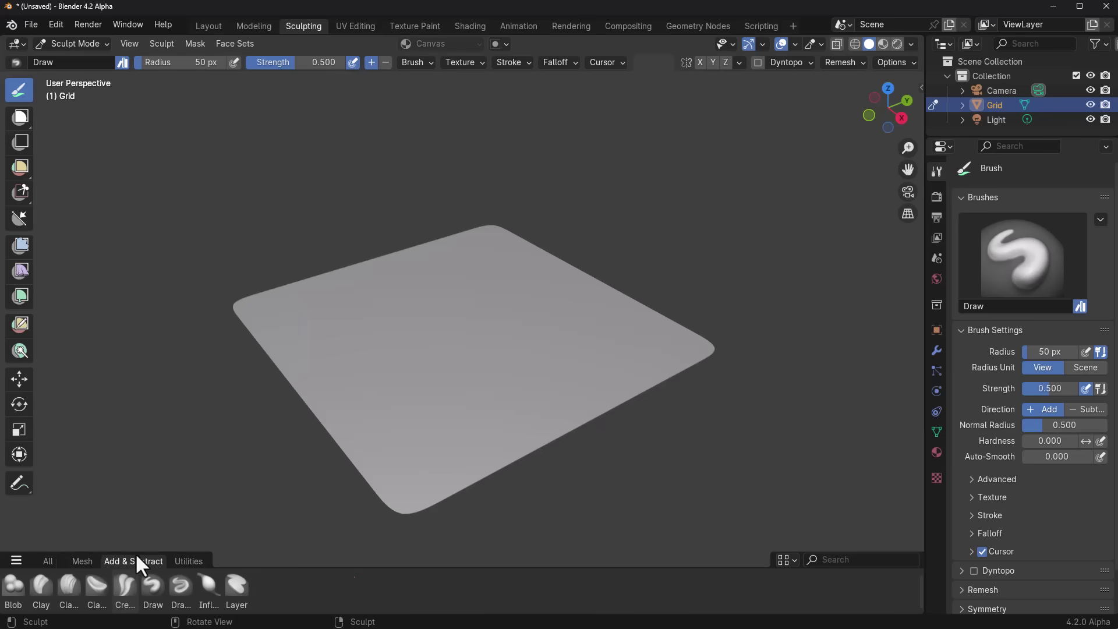
left_click(182, 560)
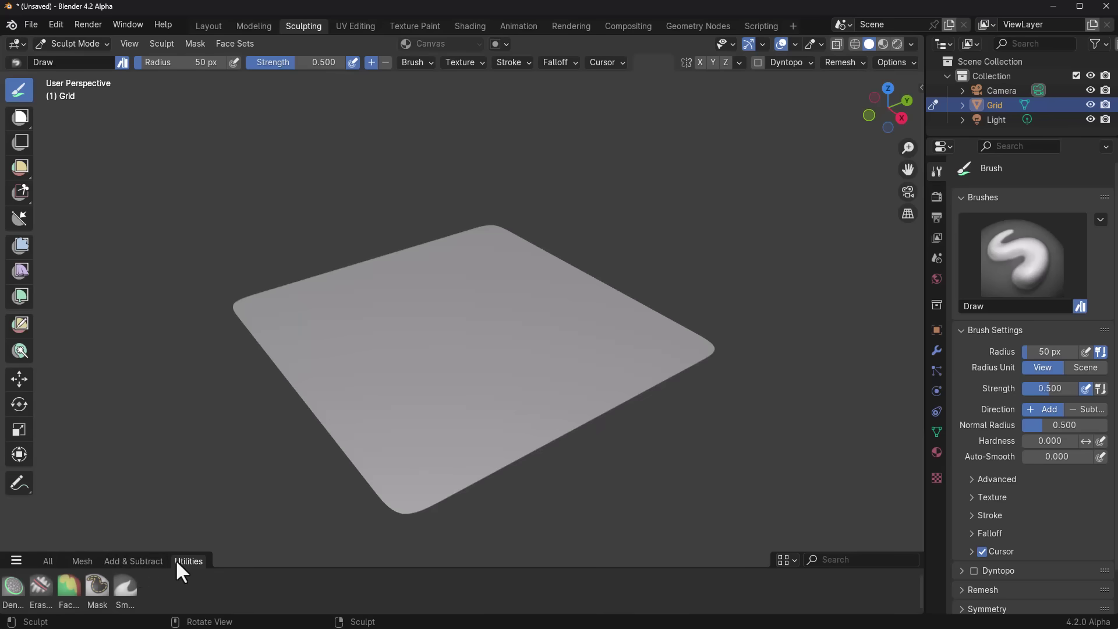
left_click(49, 561)
left_click(16, 559)
left_click(144, 527)
left_click(141, 489)
left_click(145, 487)
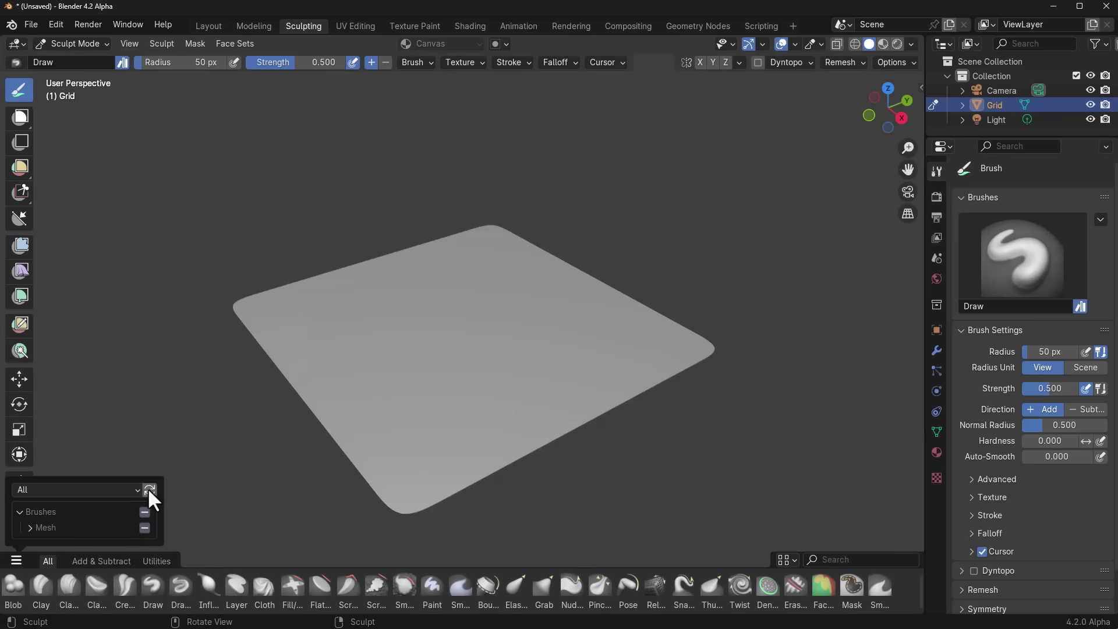
left_click(150, 490)
scroll(487, 357, "up", 4)
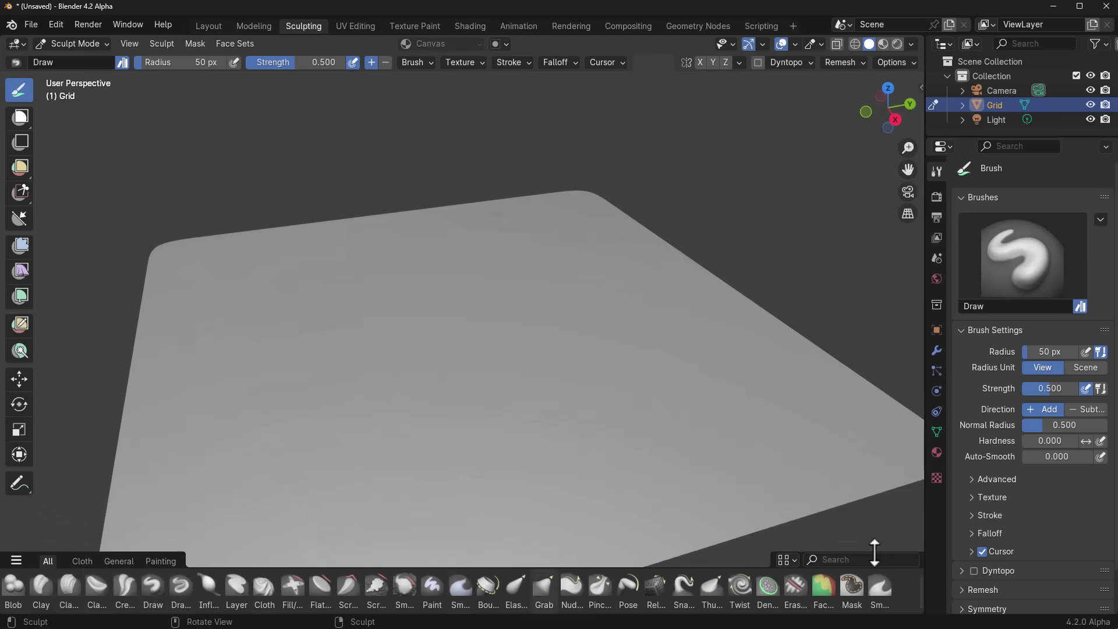
- Enlarge the brush thumbnails, pick the Layer brush and set its radius to 101 px
left_click(788, 559)
left_click_drag(817, 513, 838, 513)
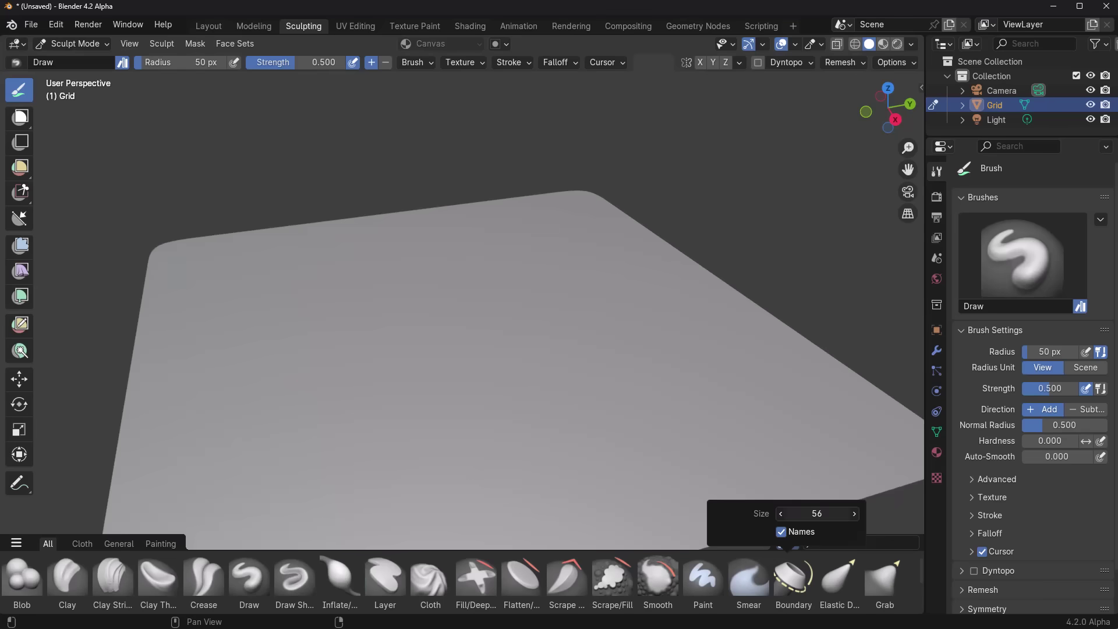
left_click(385, 579)
scroll(492, 400, "down", 5)
scroll(492, 401, "up", 5)
key("f")
left_click(426, 338)
- Sculpt two long ridges, a looped ridge and two round dabs onto the grid with the Layer brush
left_click_drag(256, 376, 584, 267)
mouse_move(361, 457)
left_mouse_down()
mouse_move(357, 448)
mouse_move(692, 370)
left_mouse_up()
mouse_move(505, 437)
middle_mouse_down()
mouse_move(639, 386)
mouse_move(584, 404)
middle_mouse_up()
mouse_move(308, 376)
left_mouse_down()
mouse_move(367, 442)
mouse_move(323, 325)
mouse_move(322, 441)
left_mouse_up()
mouse_move(321, 441)
middle_mouse_down()
mouse_move(442, 429)
mouse_move(411, 452)
mouse_move(367, 429)
middle_mouse_up()
left_click_drag(321, 432, 322, 439)
mouse_move(364, 437)
middle_mouse_down()
mouse_move(489, 374)
mouse_move(416, 369)
mouse_move(439, 400)
middle_mouse_up()
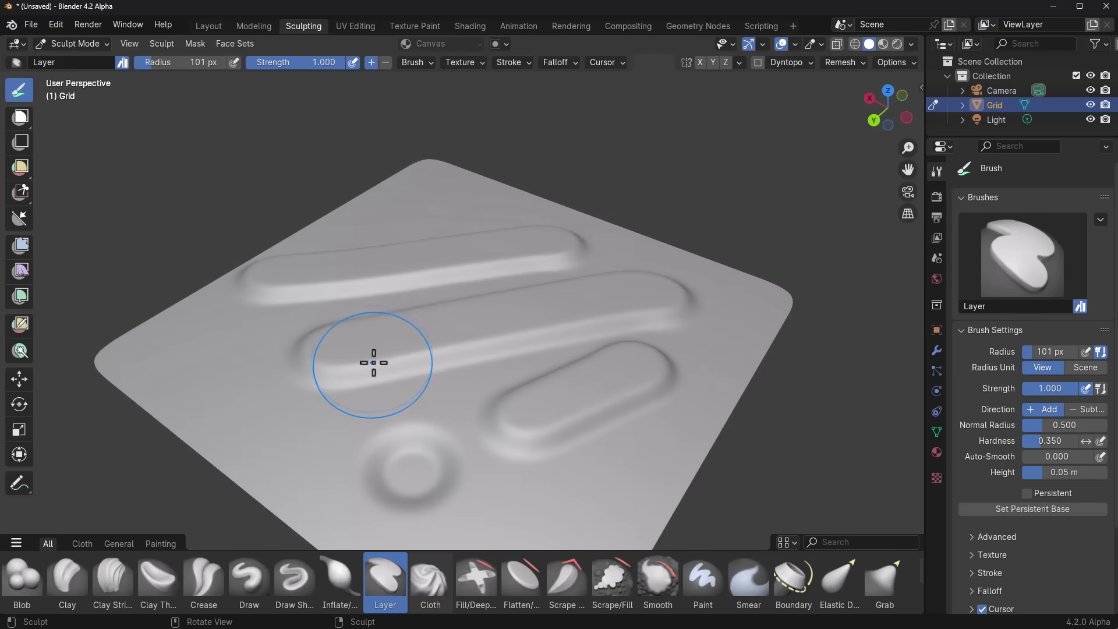
mouse_move(289, 171)
middle_mouse_down()
mouse_move(572, 322)
mouse_move(362, 319)
middle_mouse_up()
left_click(239, 302)
mouse_move(239, 302)
middle_mouse_down()
mouse_move(558, 278)
mouse_move(507, 325)
middle_mouse_up()
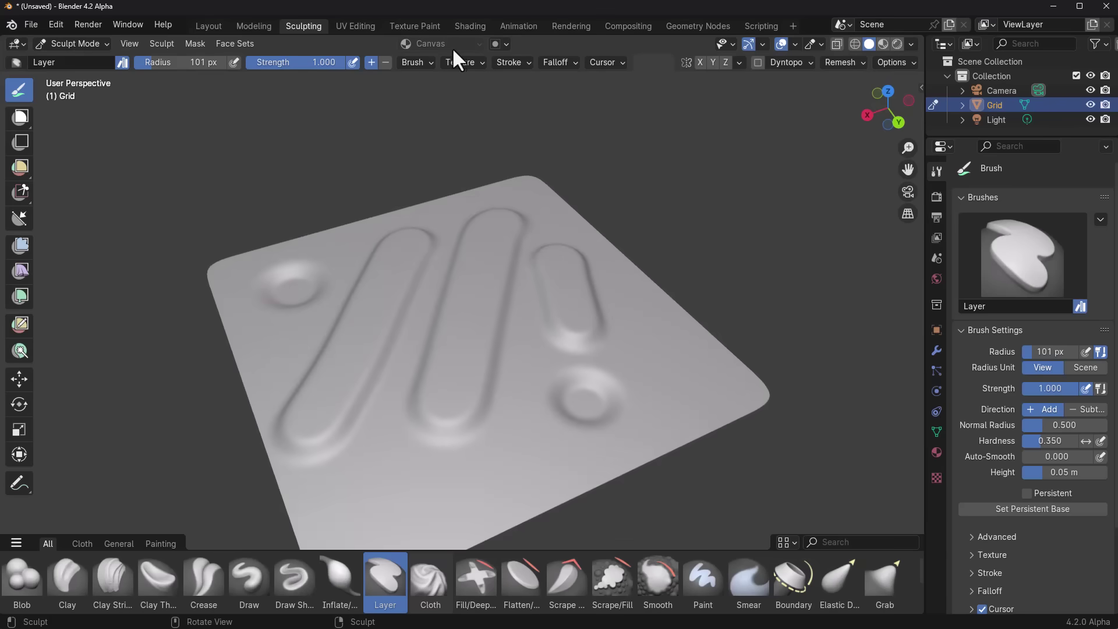
- Zoom out and start expanding a mask outward across the plane
scroll(550, 314, "down", 2)
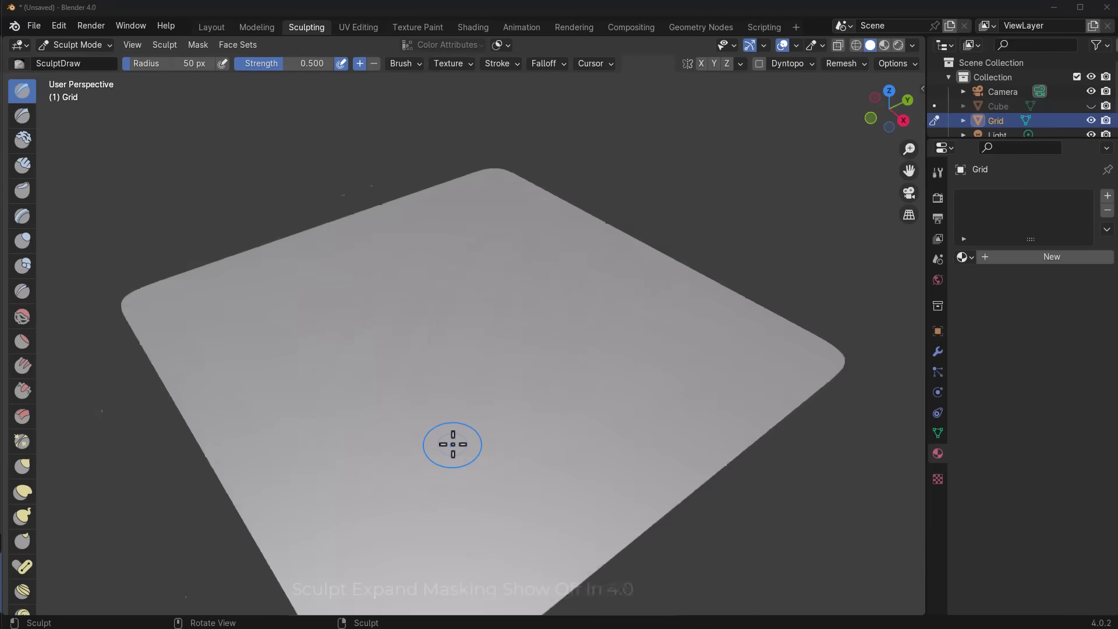
scroll(452, 444, "up", 3)
scroll(424, 439, "down", 3)
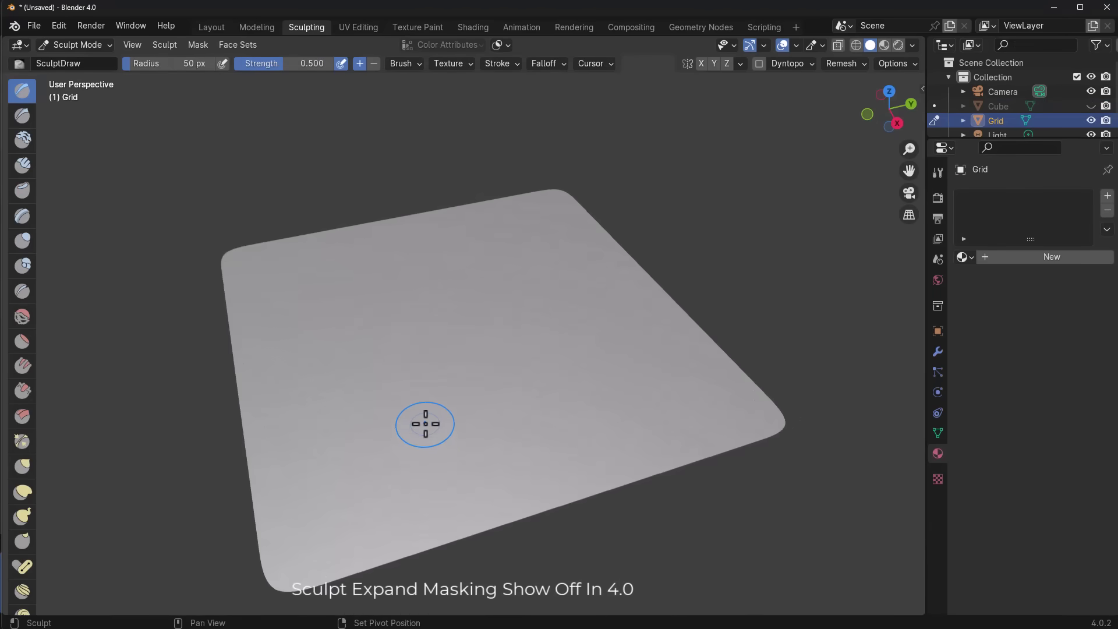
key("shift+a")
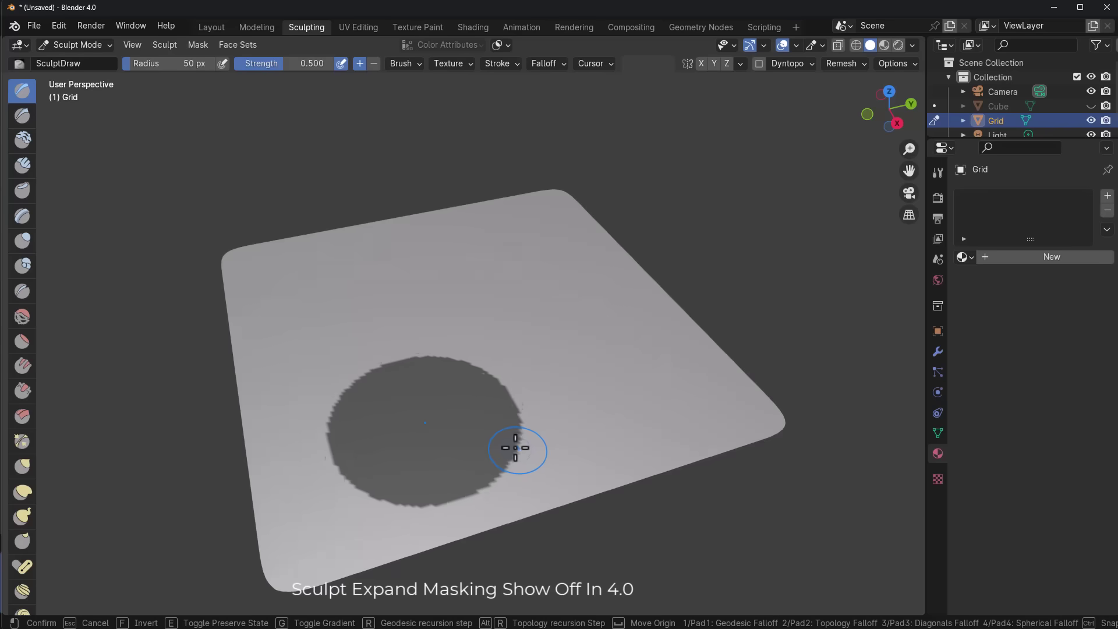
- Set the expanding mask to a round ring pattern and confirm it
scroll(520, 450, "up", 3)
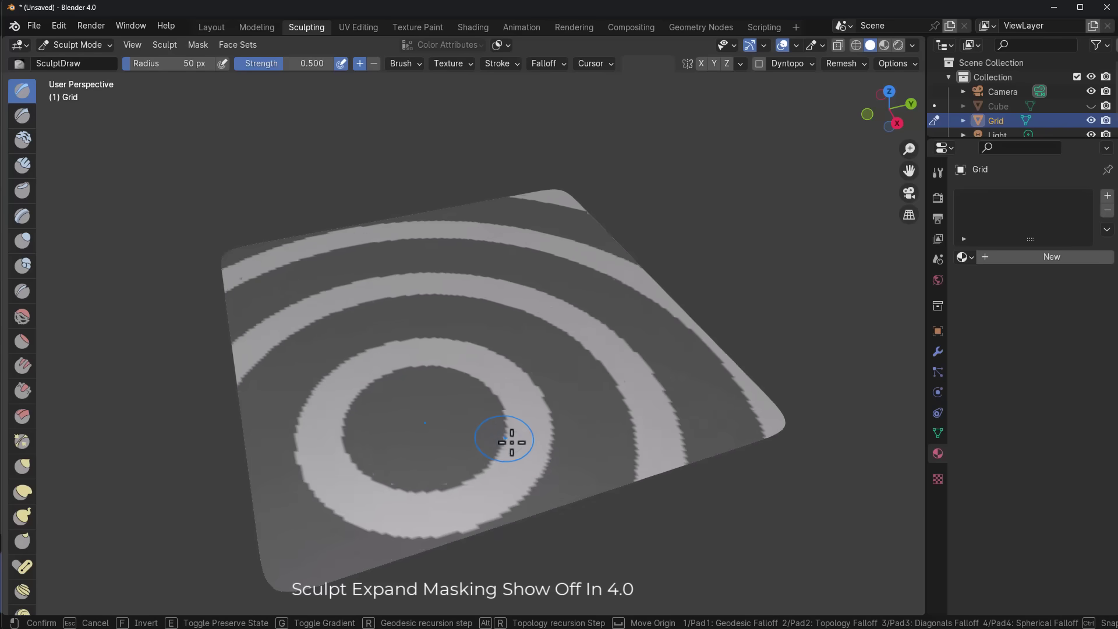
key("3")
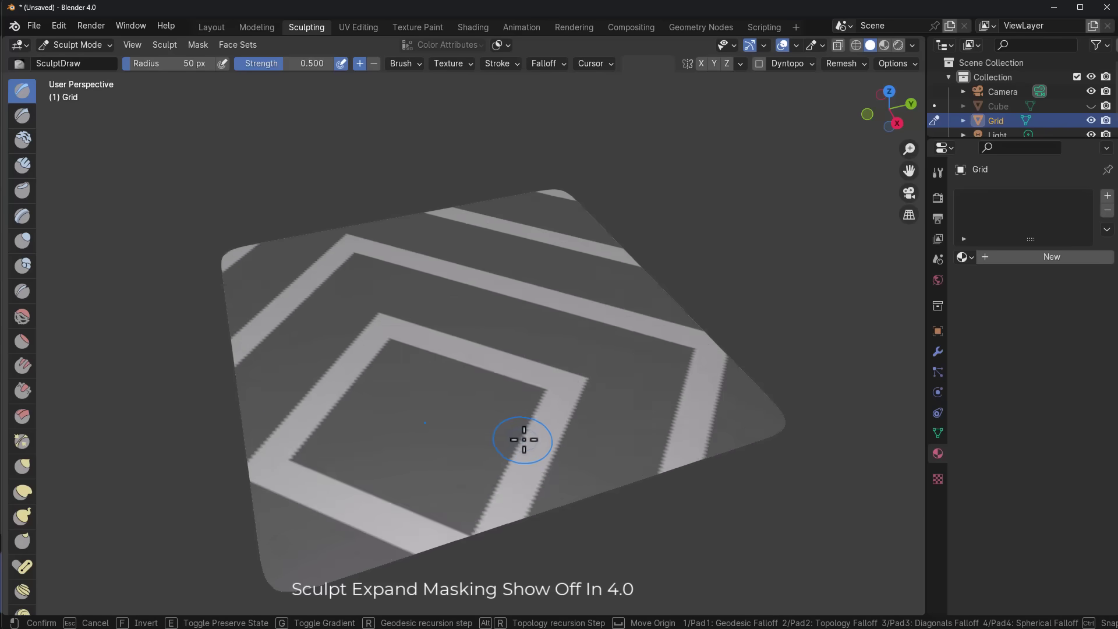
key("4")
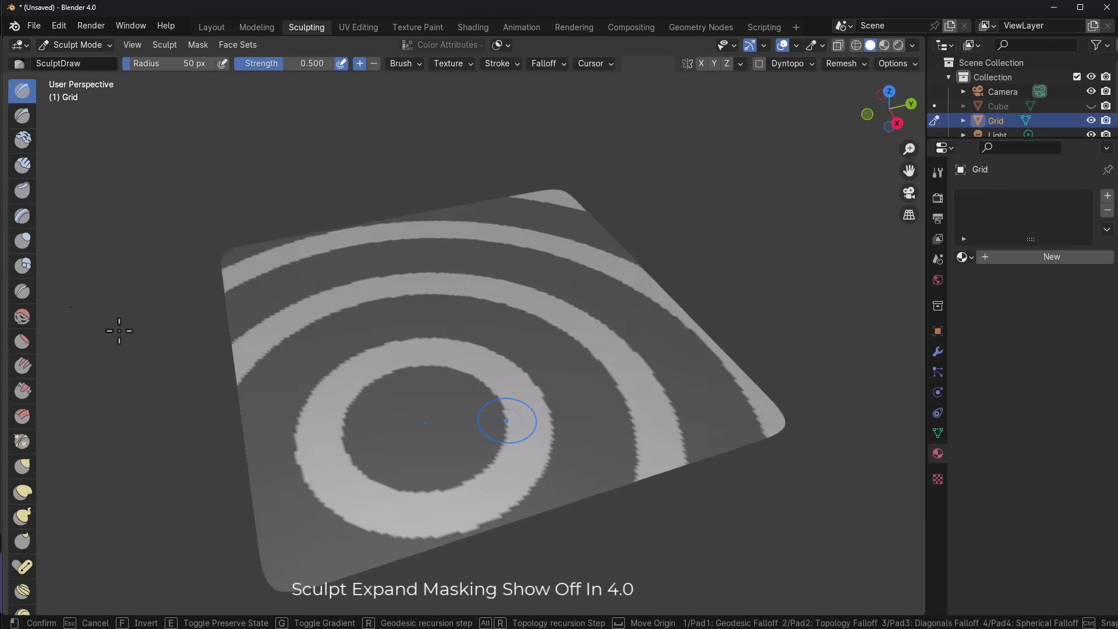
left_click(167, 339)
scroll(21, 262, "down", 10)
- Deform the unmasked rings with the gravity Cloth Filter, undoing and reapplying it on the inner ring
left_click(21, 309)
scroll(29, 465, "down", 8)
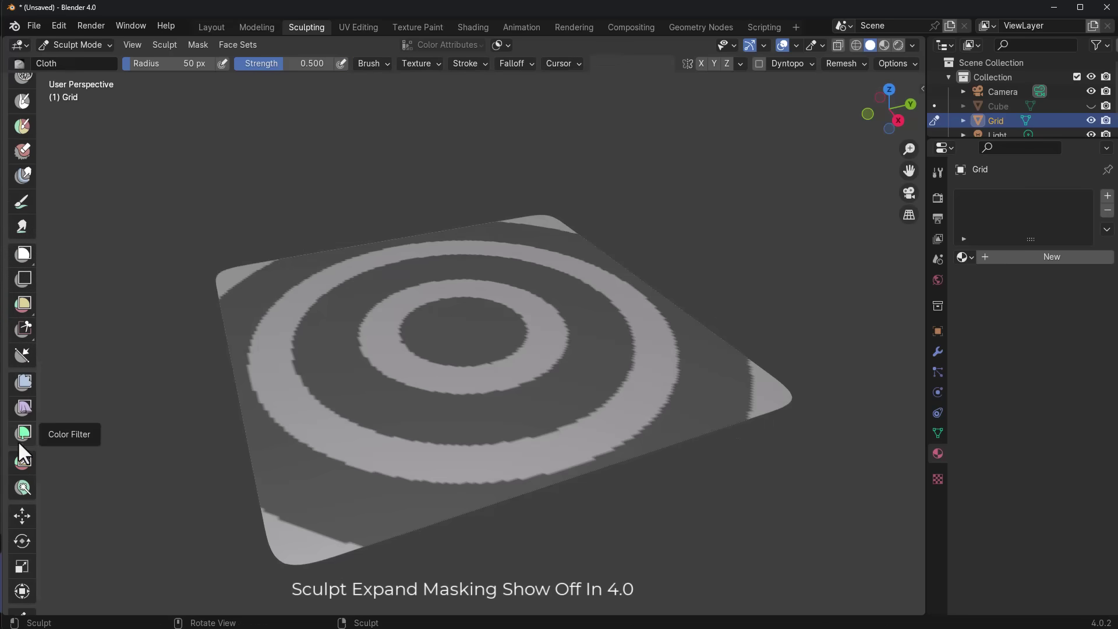
left_click(21, 406)
left_click_drag(260, 267, 81, 290)
middle_click_drag(187, 344, 429, 317)
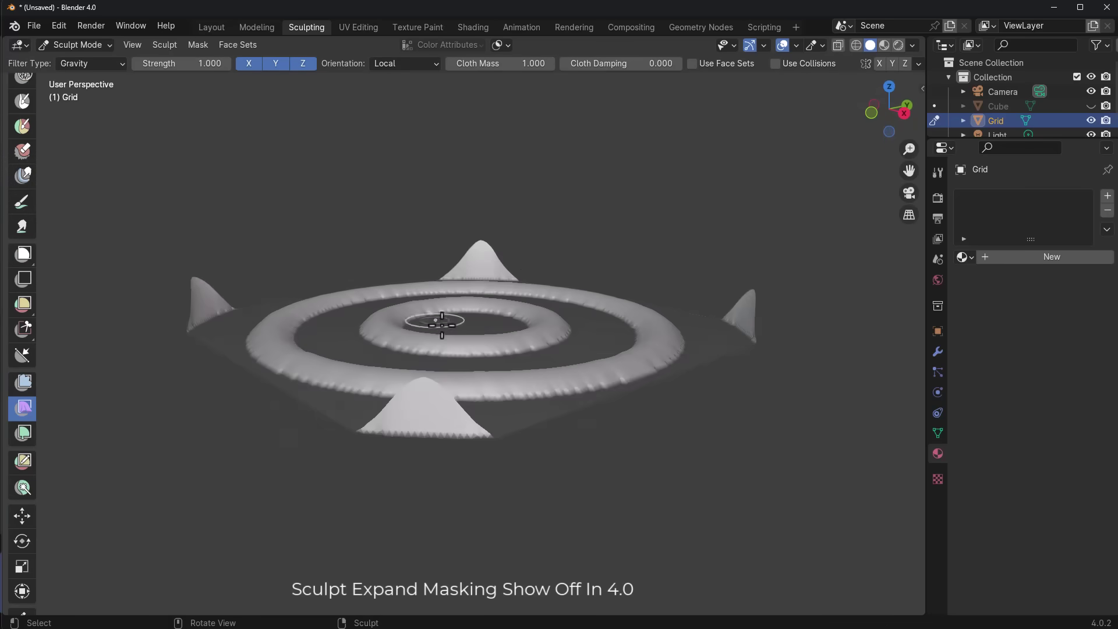
scroll(417, 382, "up", 4)
key("ctrl+z")
left_click_drag(427, 425, 551, 380)
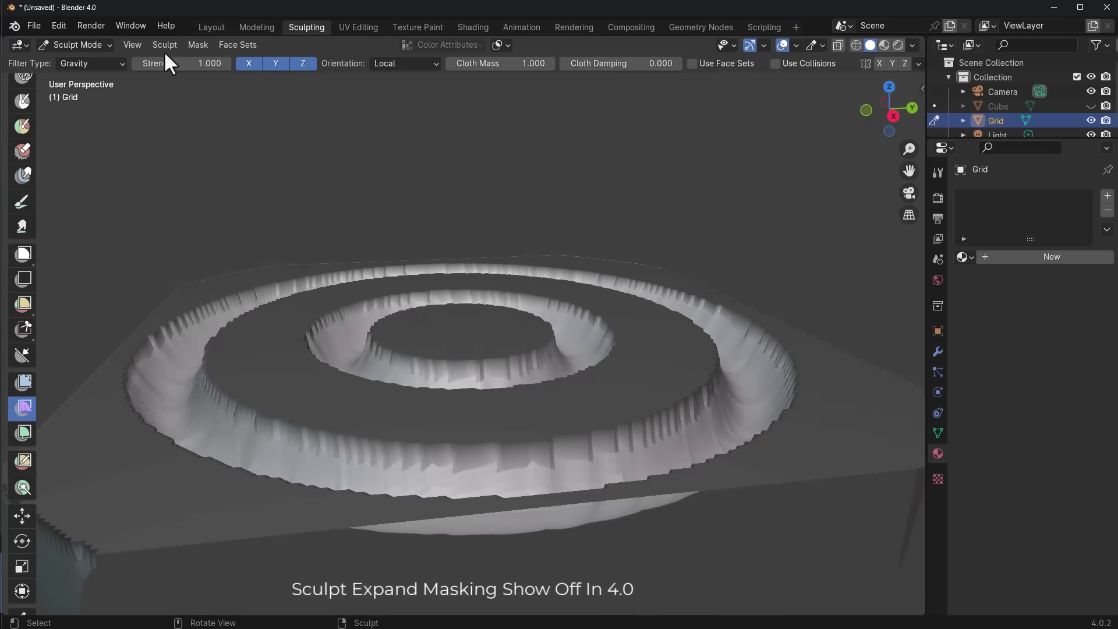
- Sharpen the mask three times, smooth it, and soften the rings into folds
left_click(197, 45)
left_click(267, 153)
left_click(198, 44)
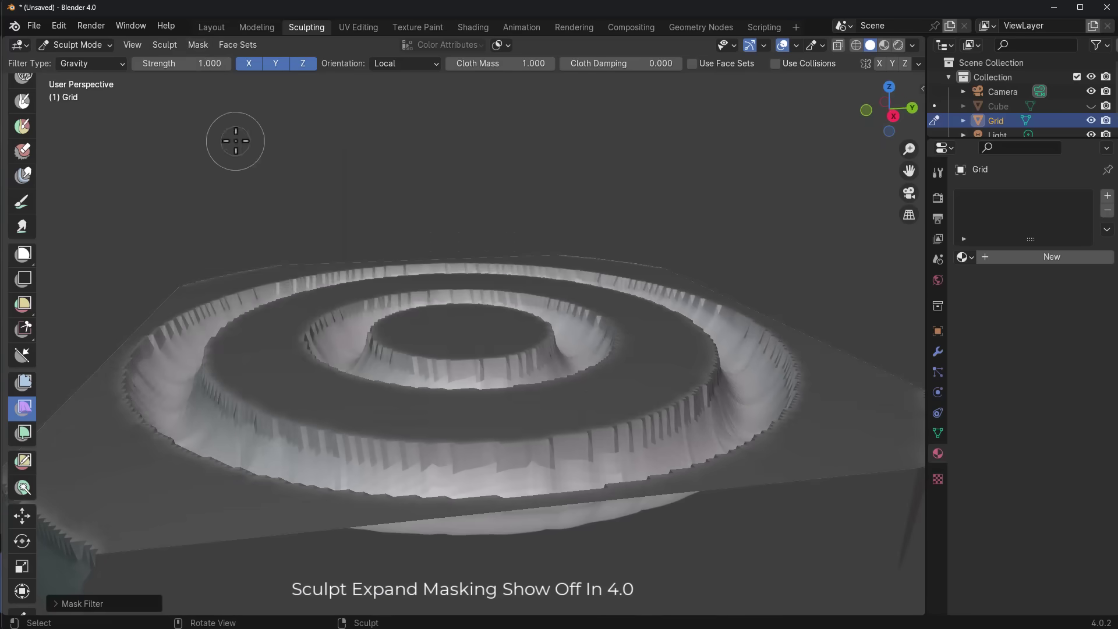
left_click(236, 142)
left_click(198, 44)
left_click(246, 134)
left_click(200, 46)
left_click(245, 139)
left_click_drag(200, 379, 297, 256)
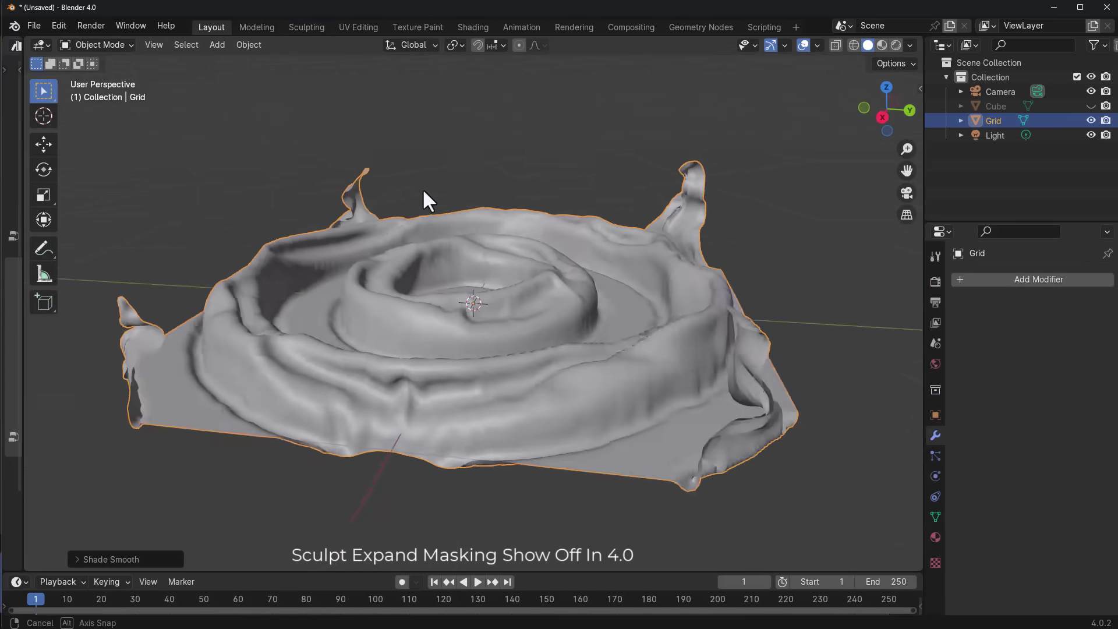
- Add a Multires modifier to the grid and subdivide it to level 2
left_click(1030, 279)
mouse_move(922, 334)
left_click(803, 451)
left_click(1031, 432)
left_click(1032, 431)
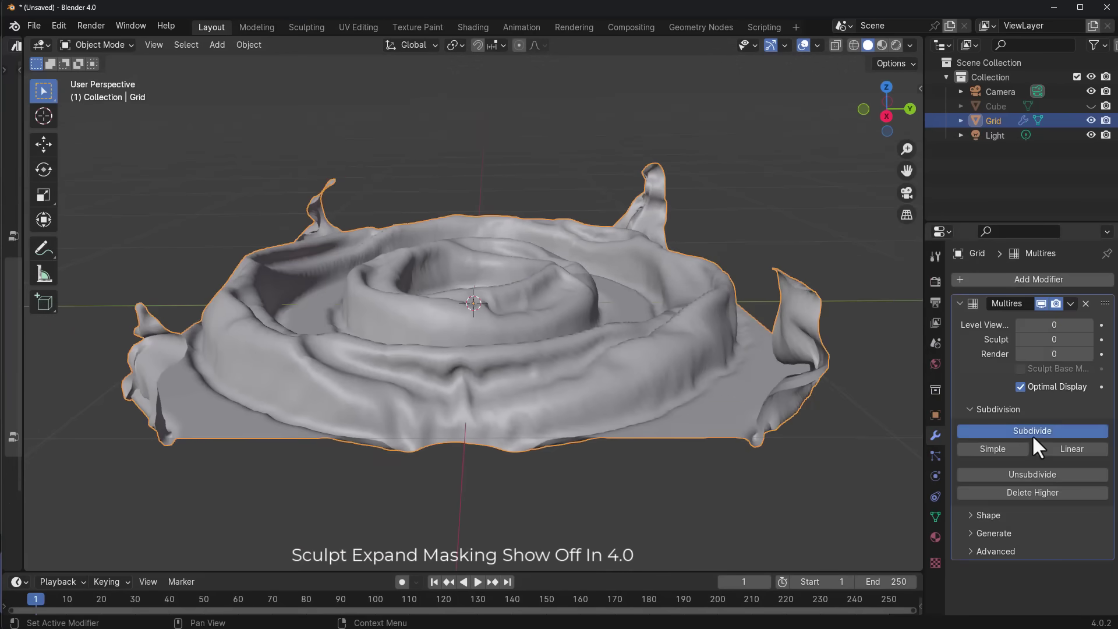
scroll(337, 303, "up", 5)
- Crumple the mesh into twisted cloth folds with the Cloth brush
mouse_move(337, 303)
middle_mouse_down()
mouse_move(657, 347)
mouse_move(581, 291)
mouse_move(299, 285)
middle_mouse_up()
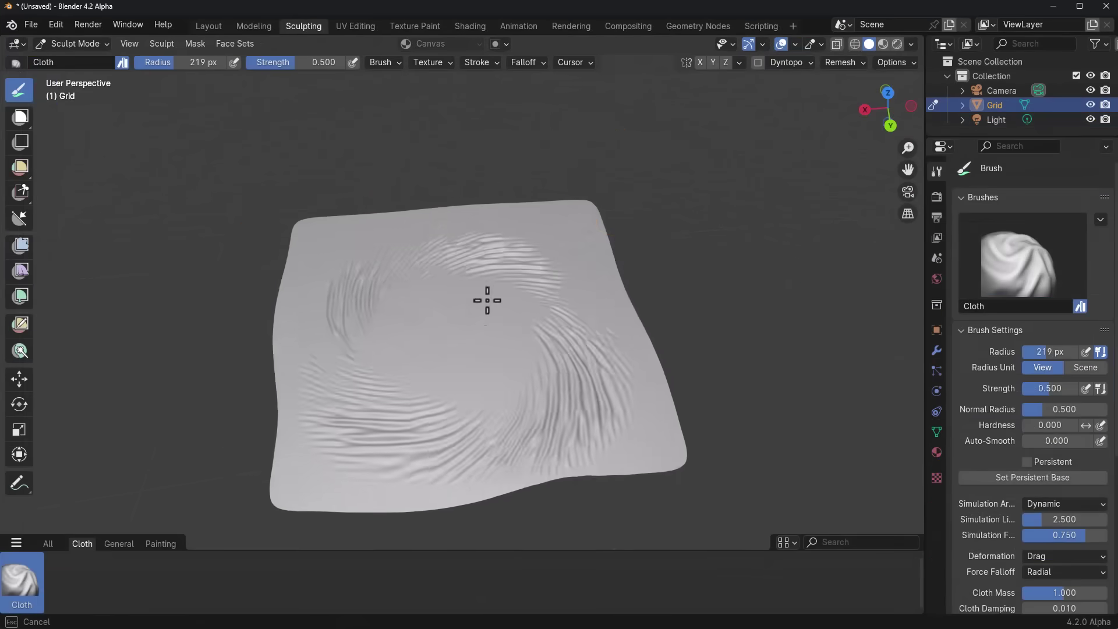
mouse_move(487, 299)
left_mouse_down()
mouse_move(509, 332)
mouse_move(507, 312)
left_mouse_up()
middle_click_drag(507, 312, 578, 368)
mouse_move(578, 368)
left_mouse_down()
mouse_move(429, 332)
mouse_move(479, 342)
left_mouse_up()
middle_click_drag(479, 342, 87, 268)
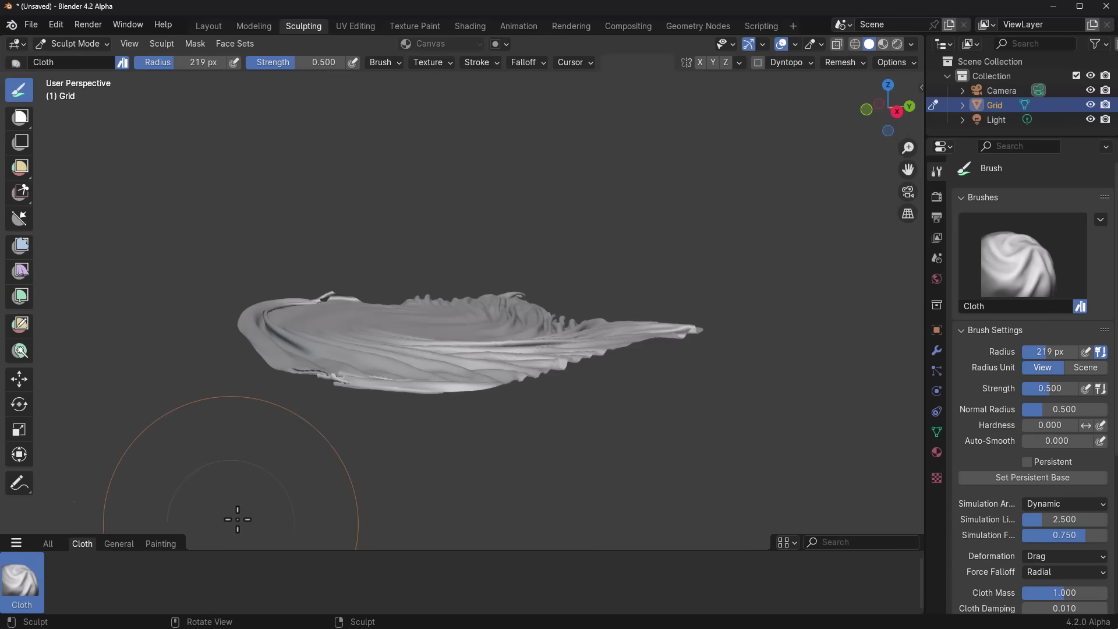
- Try a Cloth stroke on the grid, undo it, and select the Blob brush
left_click(208, 26)
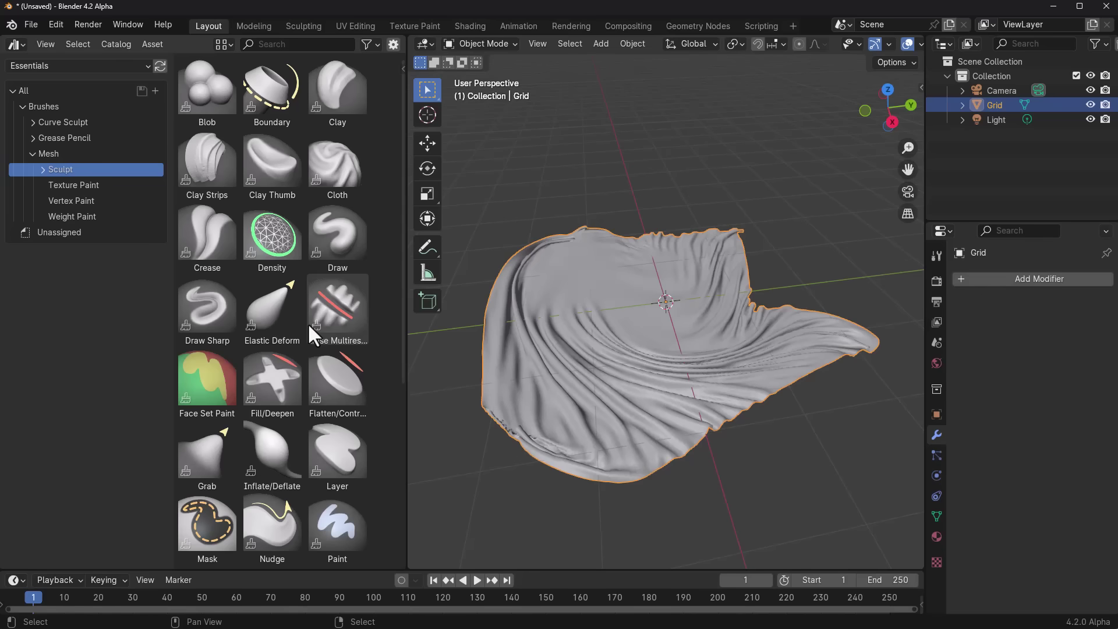
left_click(300, 26)
mouse_move(452, 328)
left_mouse_down()
mouse_move(469, 352)
mouse_move(449, 382)
left_mouse_up()
key("ctrl+z")
key("ctrl+z")
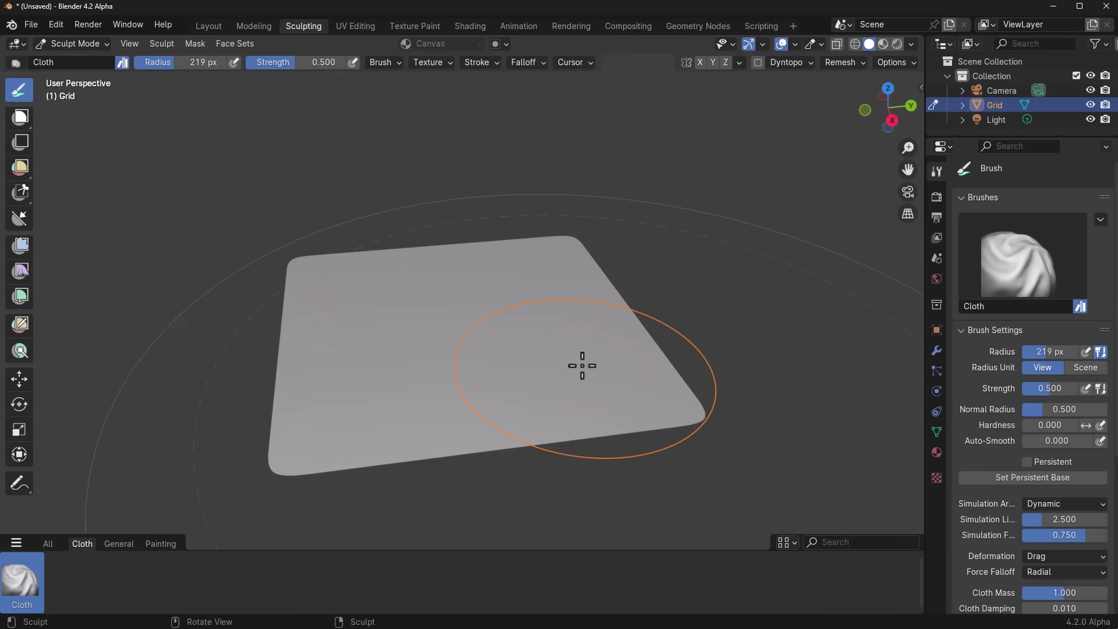
key("ctrl+z")
- Make a test bump, then set the Blob brush to strength 1.000 and radius 89 px
middle_click_drag(502, 369, 469, 337)
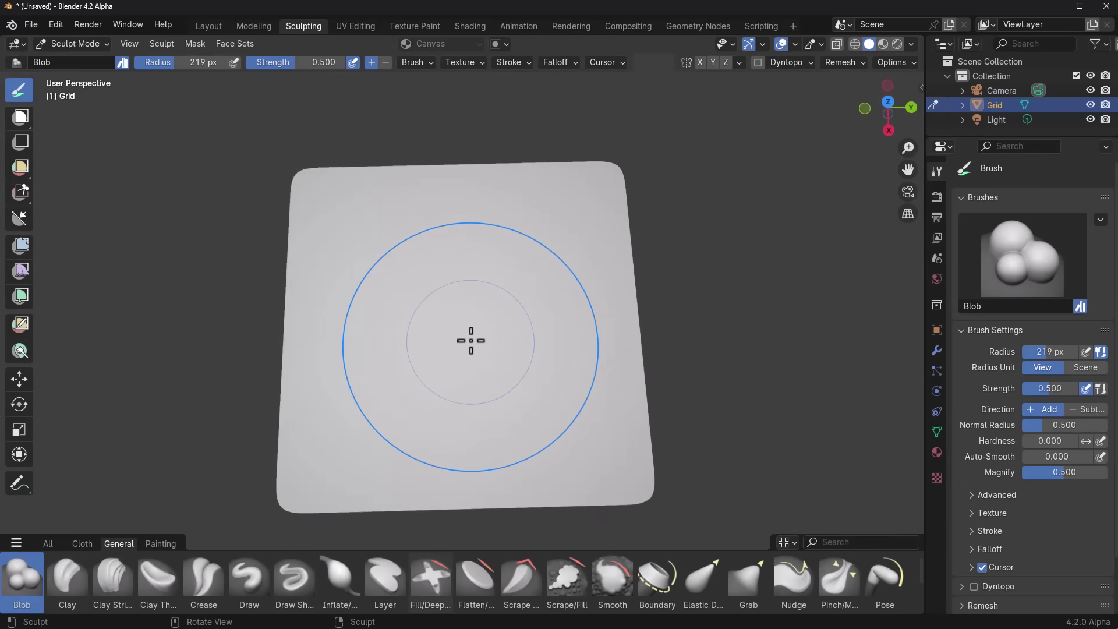
scroll(470, 338, "up", 3)
mouse_move(524, 288)
left_mouse_down()
mouse_move(536, 277)
mouse_move(489, 242)
mouse_move(507, 358)
left_mouse_up()
mouse_move(507, 357)
middle_mouse_down()
mouse_move(561, 326)
mouse_move(524, 326)
middle_mouse_up()
left_click_drag(287, 62, 343, 62)
left_click_drag(175, 62, 148, 63)
middle_click_drag(392, 295, 399, 312)
- Raise five rounded Blob bumps around the centre of the plane
left_click_drag(465, 317, 465, 322)
left_click_drag(369, 341, 346, 344)
middle_click_drag(361, 349, 501, 356)
left_click_drag(521, 353, 512, 367)
left_click_drag(444, 407, 464, 399)
mouse_move(464, 399)
middle_mouse_down()
mouse_move(507, 379)
mouse_move(439, 387)
middle_mouse_up()
left_click_drag(439, 387, 408, 385)
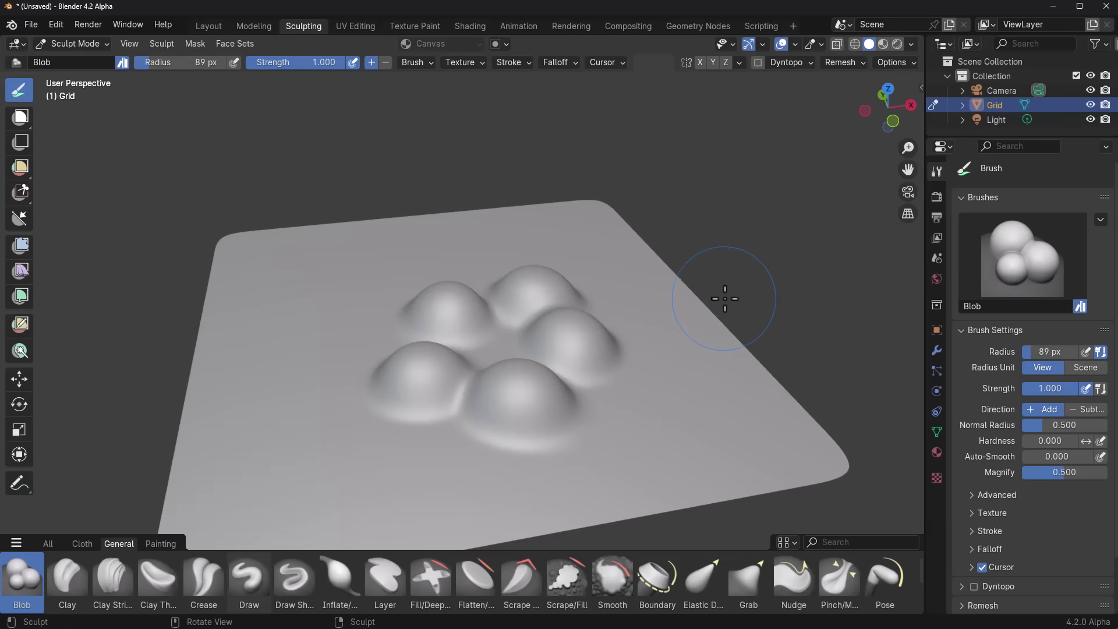
- Duplicate the Blob brush as asset Blob_Custom_DragDot and save it into a new My_Brushes catalog
left_click(921, 88)
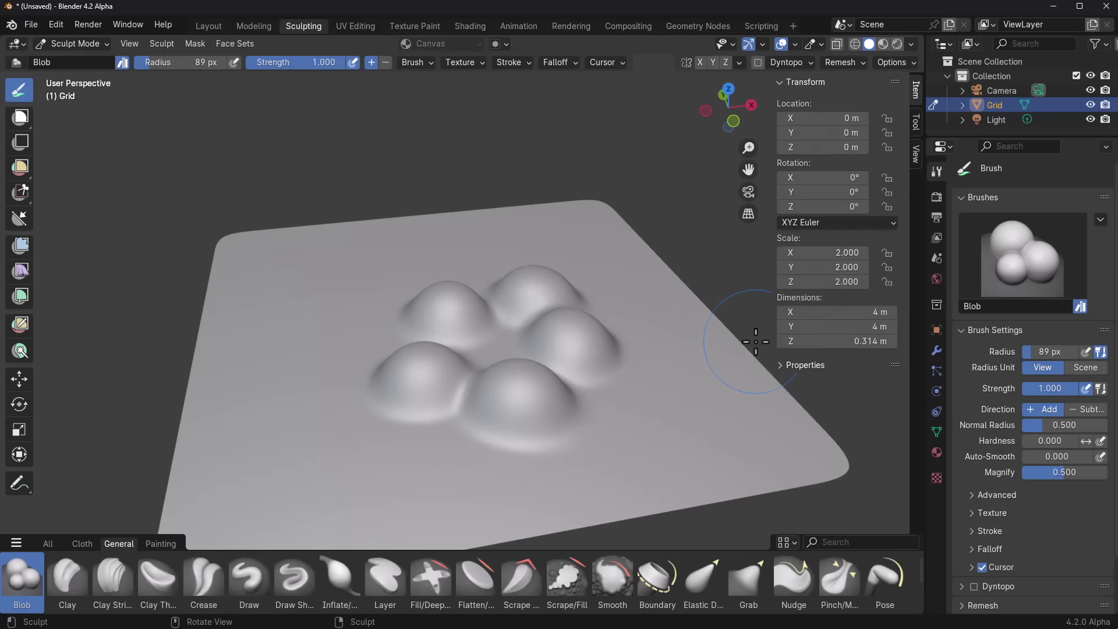
left_click(915, 123)
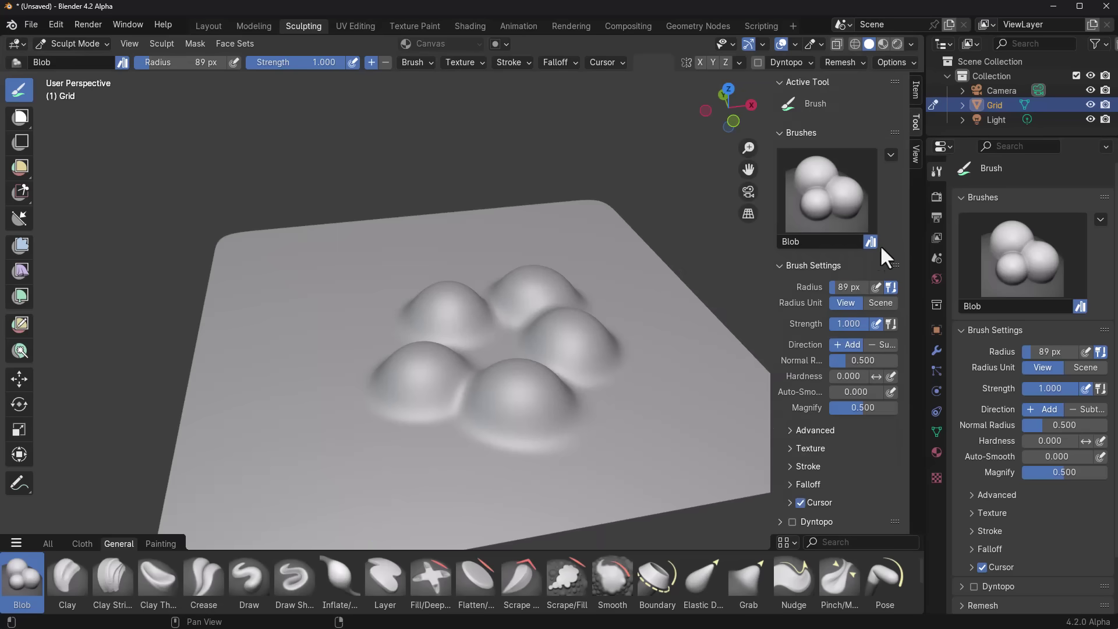
left_click(891, 155)
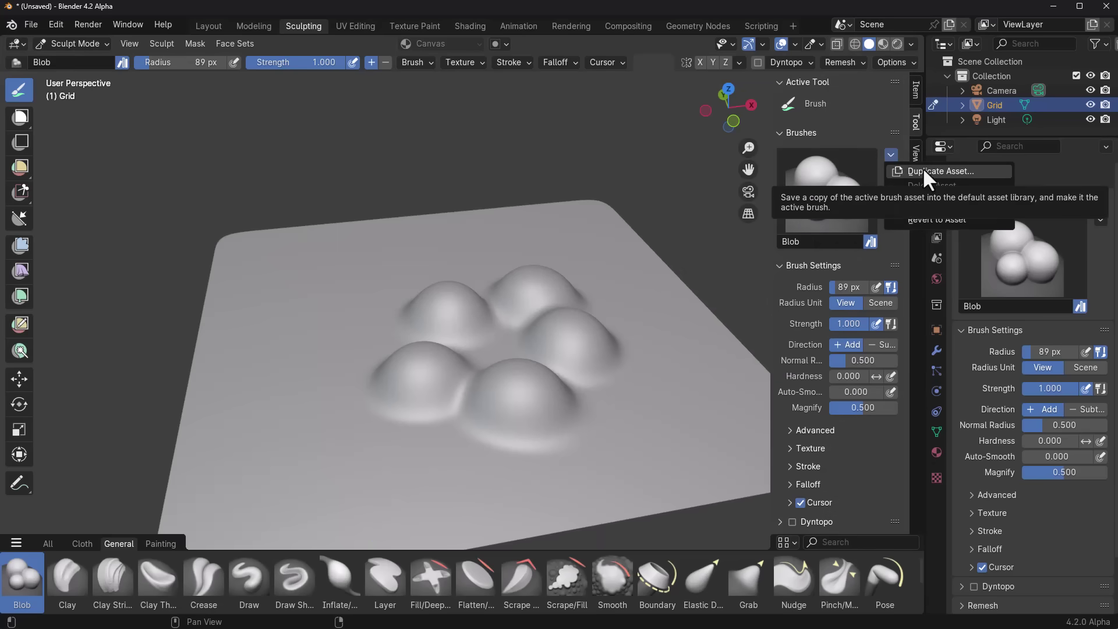
left_click(924, 168)
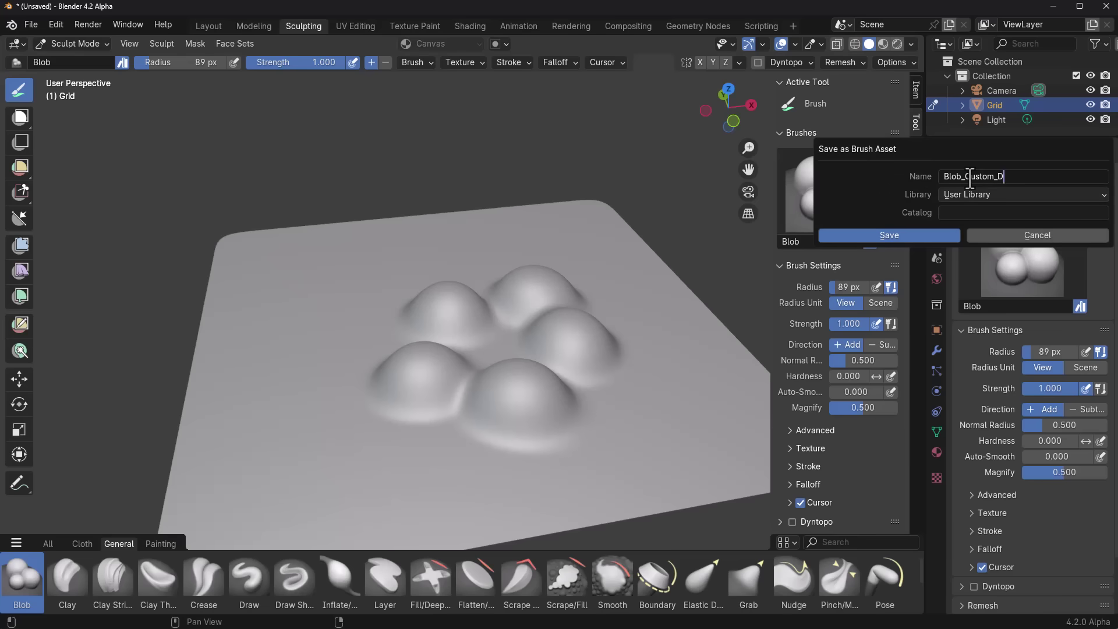
left_click(950, 213)
type("My_Brushes")
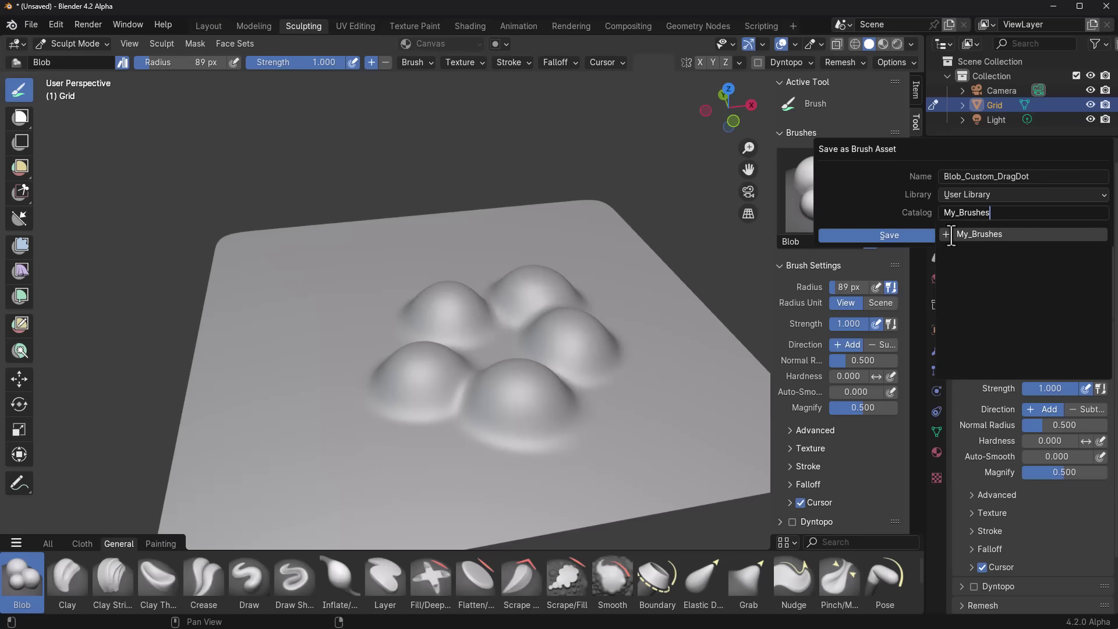
left_click(951, 235)
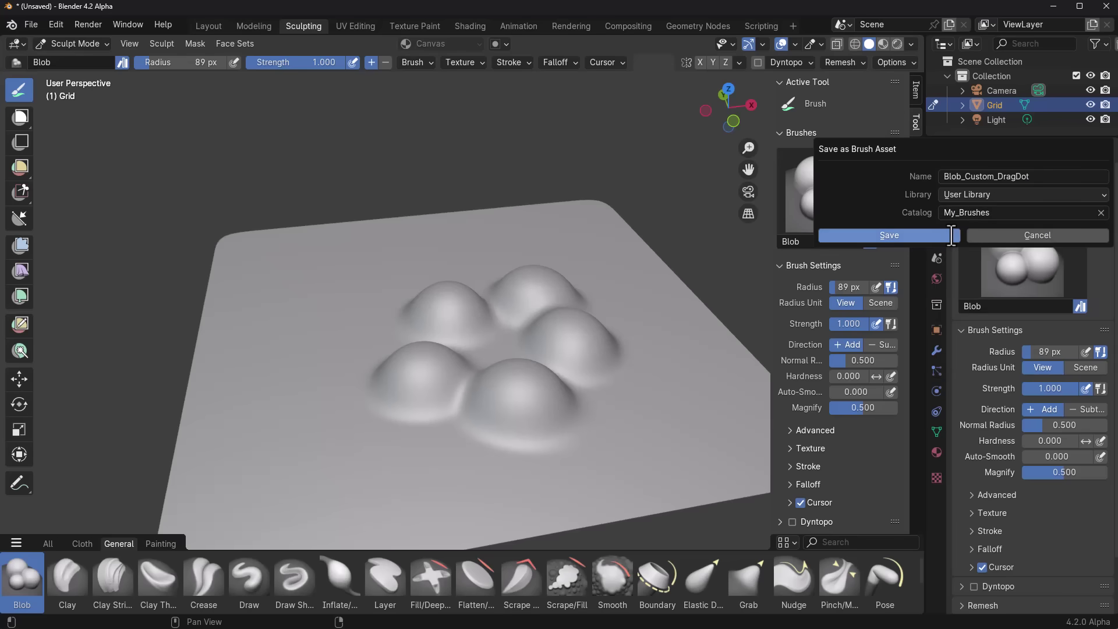
left_click(941, 231)
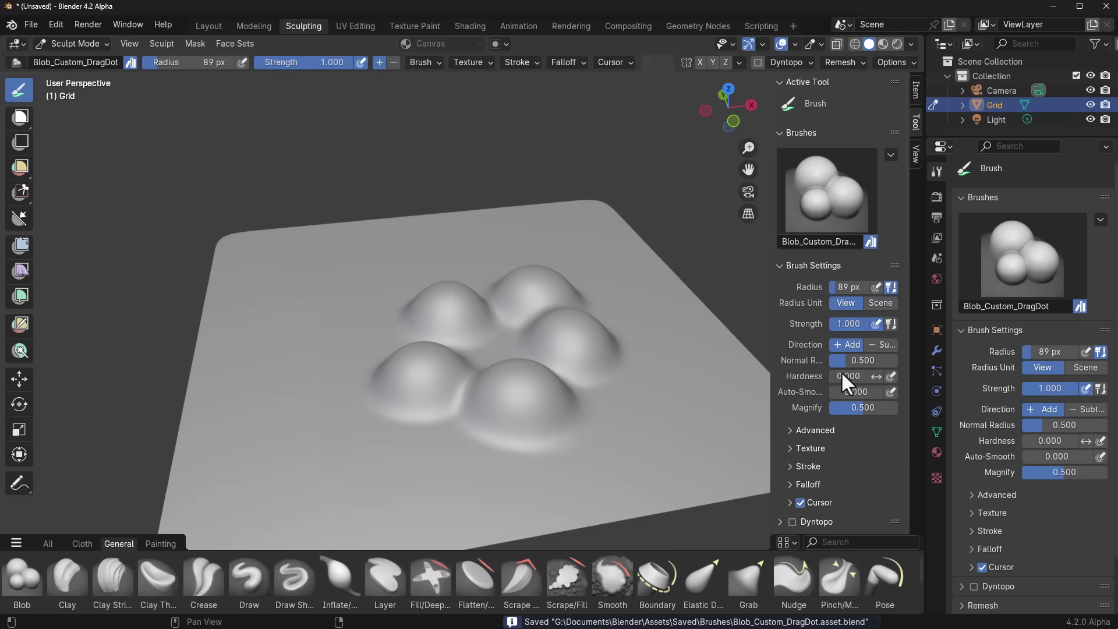
- Raise the brush's Magnify from 0.500 to 0.867 and choose Drag Dot as the stroke method
scroll(847, 397, "down", 3)
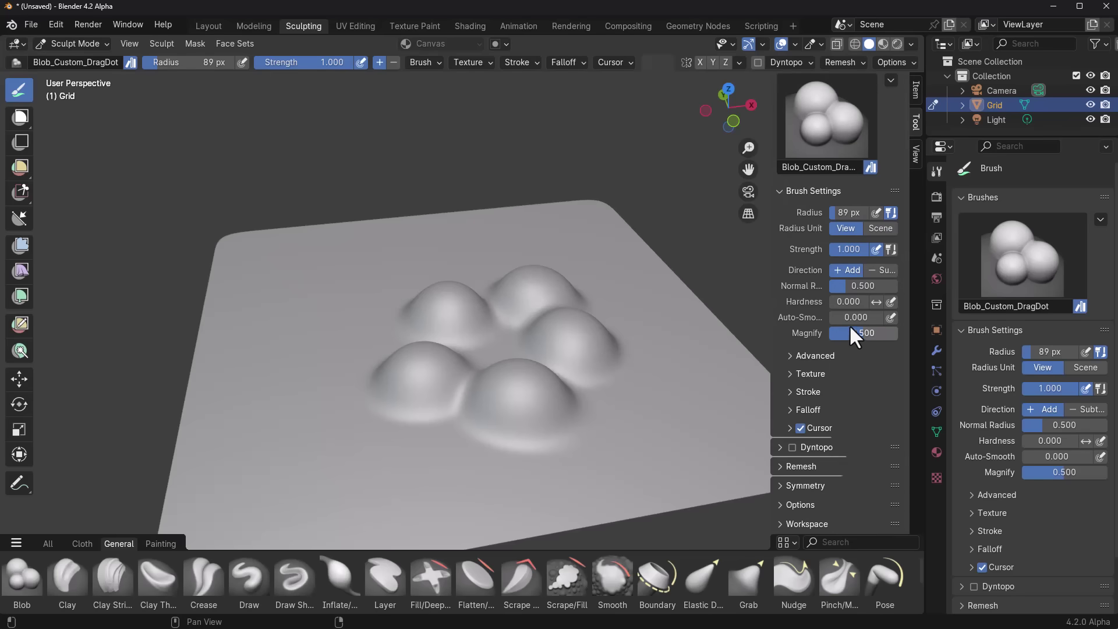
left_click_drag(855, 329, 871, 329)
left_click(803, 390)
scroll(831, 352, "down", 5)
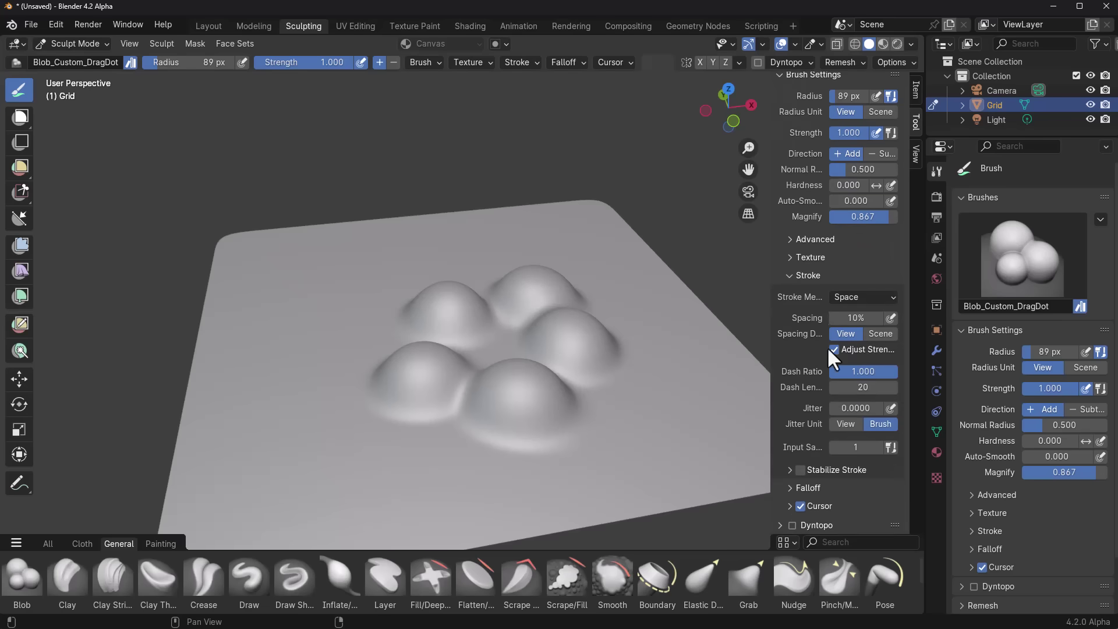
left_click(859, 297)
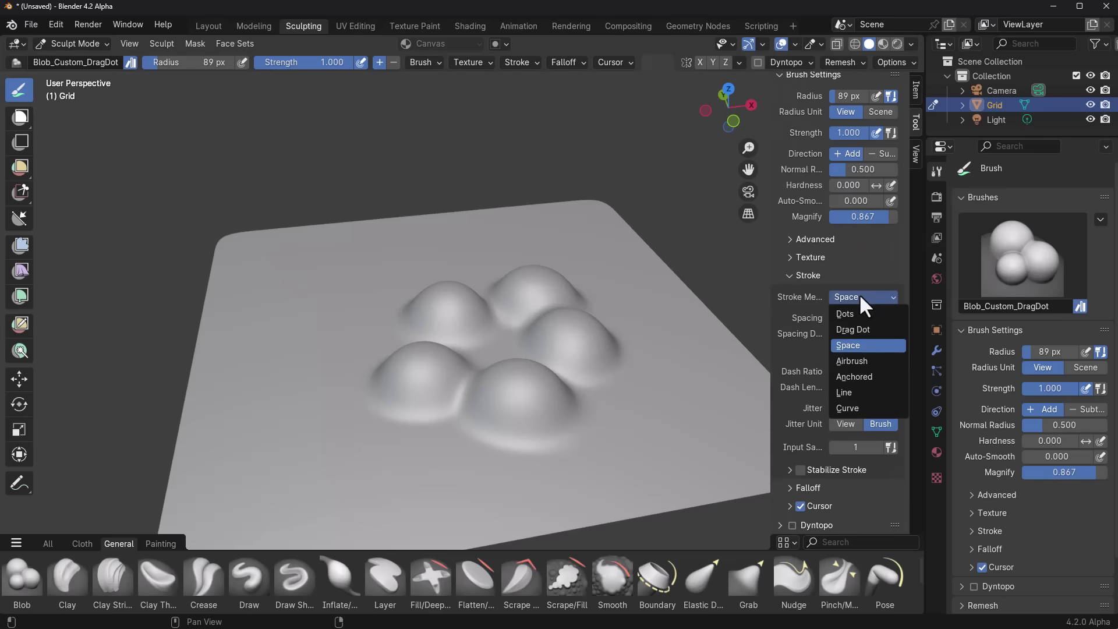
left_click(867, 330)
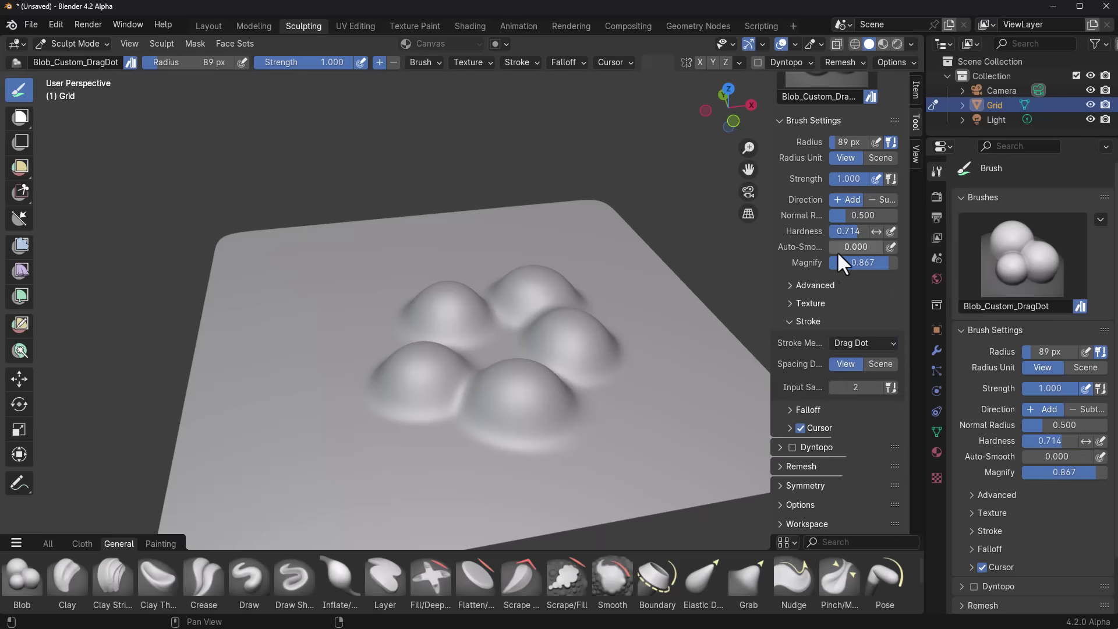
- Enable Topology and Cavity auto-masking in the brush's Advanced settings
left_click(794, 285)
left_click(767, 285)
left_click(767, 285)
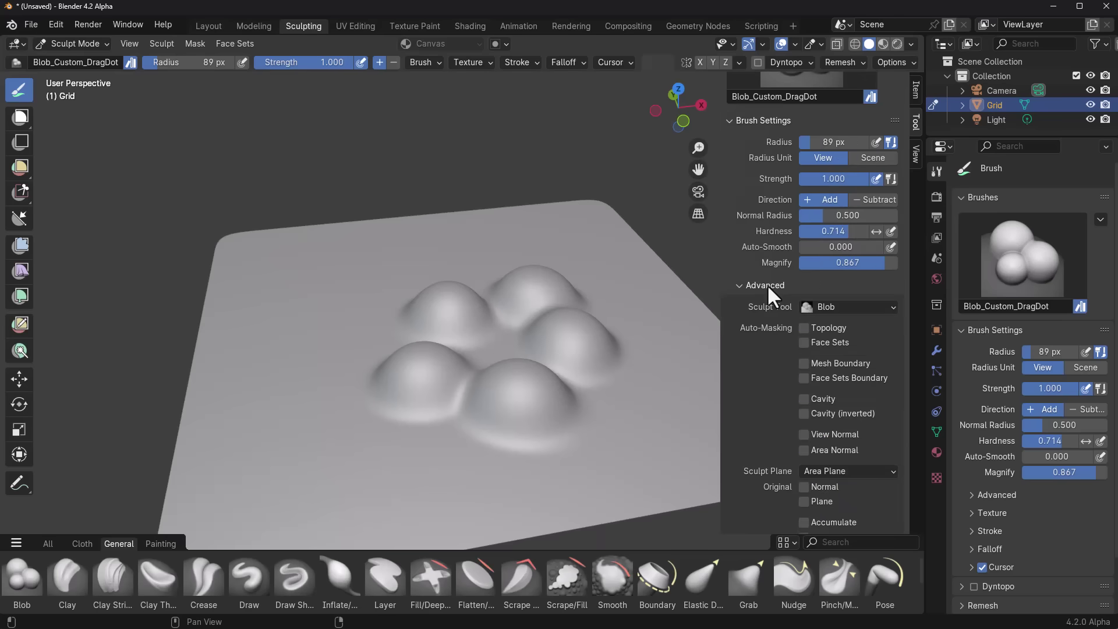
left_click(804, 398)
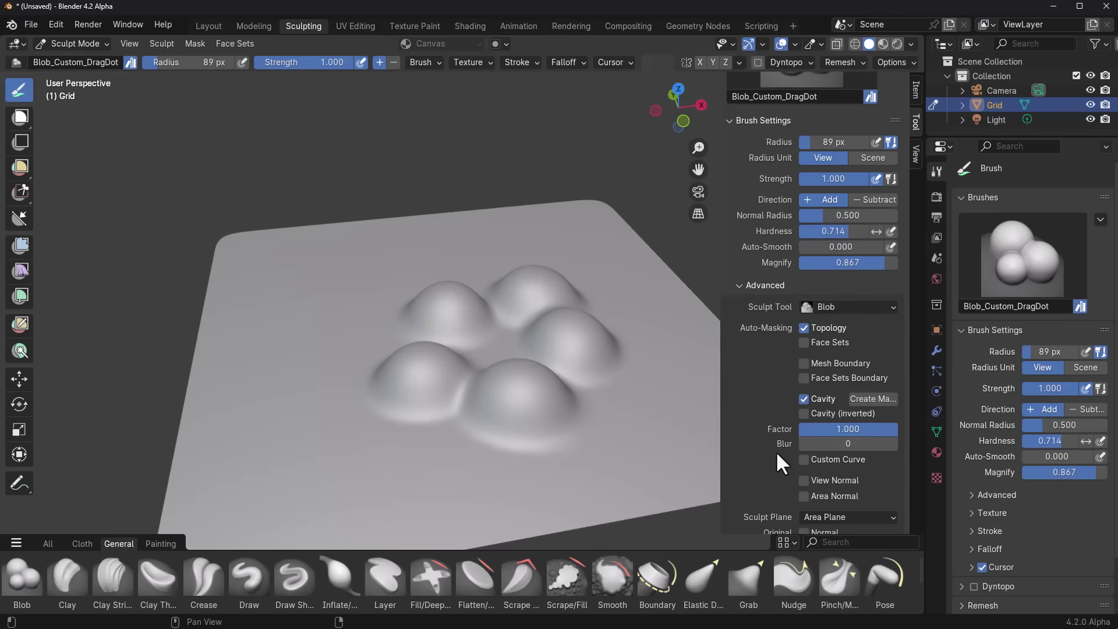
left_click(745, 286)
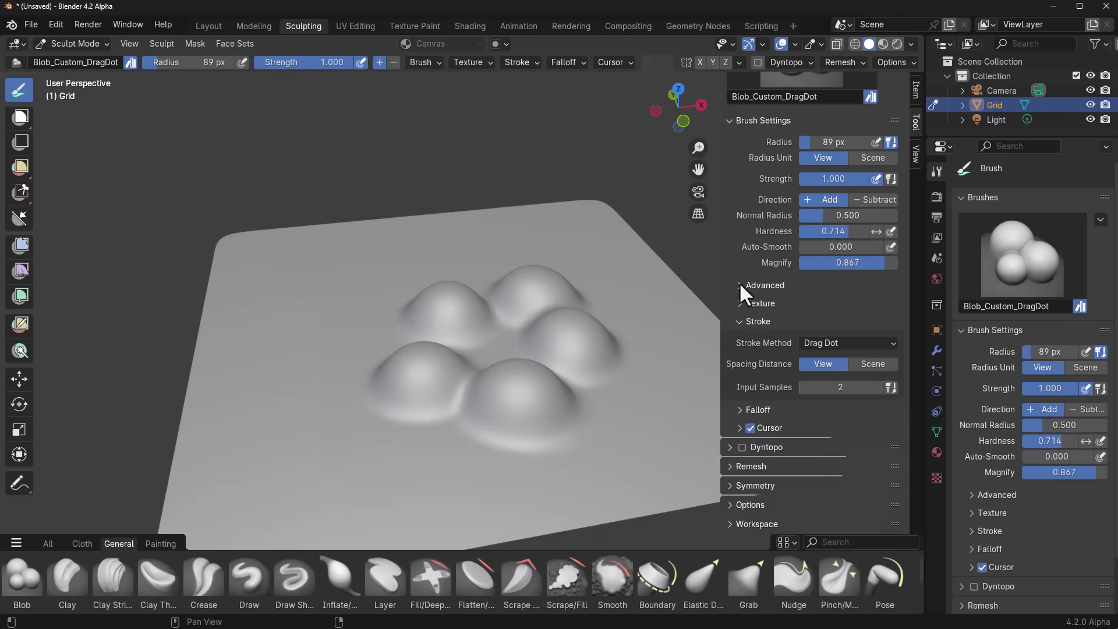
- Set the brush falloff curve to the Constant preset
left_click(749, 410)
left_click(787, 431)
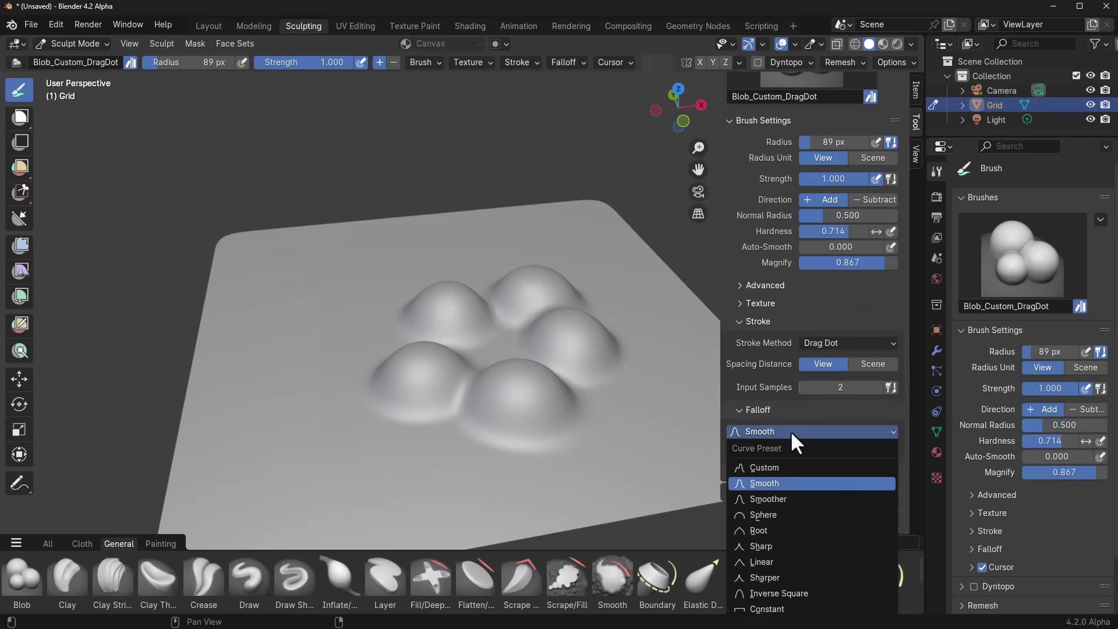
left_click(774, 608)
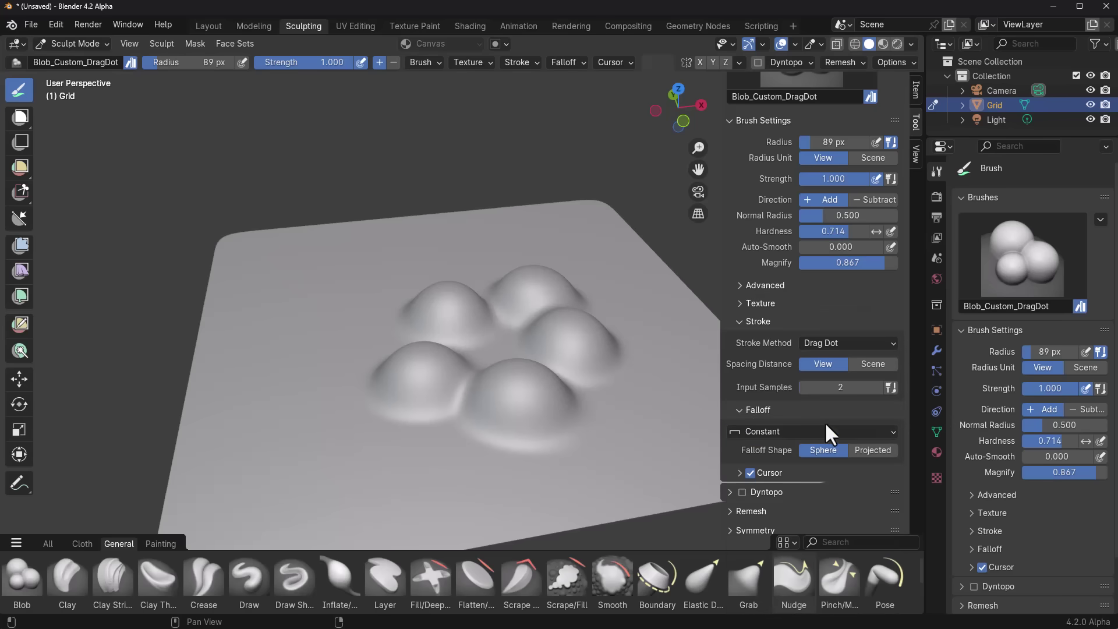
scroll(818, 402, "up", 5)
left_click(891, 155)
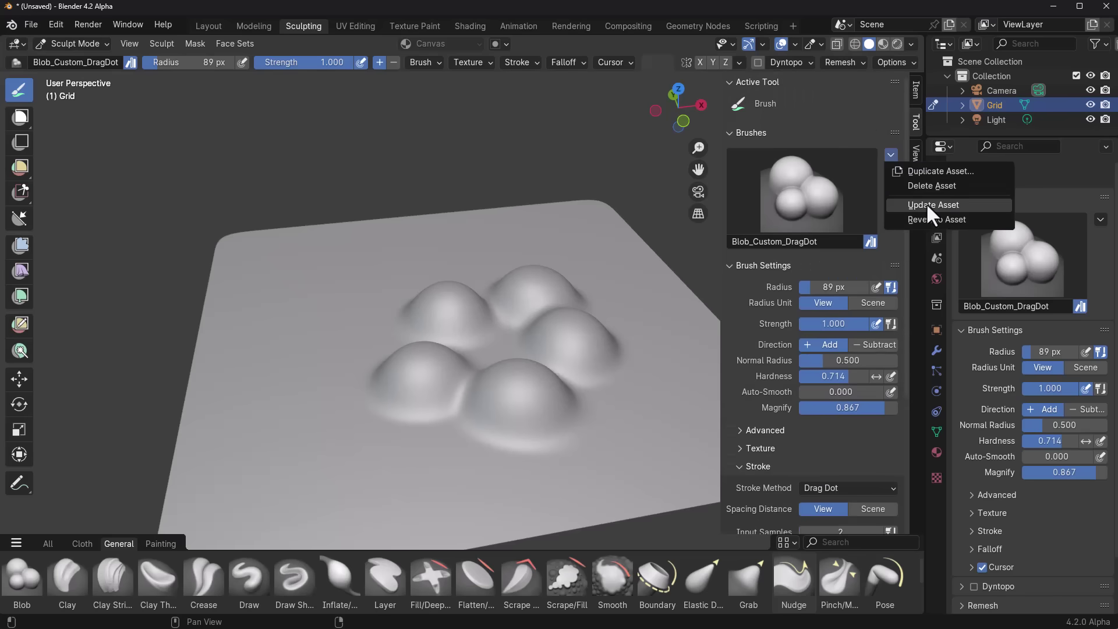
- Update the saved brush asset, stamp two Drag Dot discs on the grid, then undo both
left_click(939, 203)
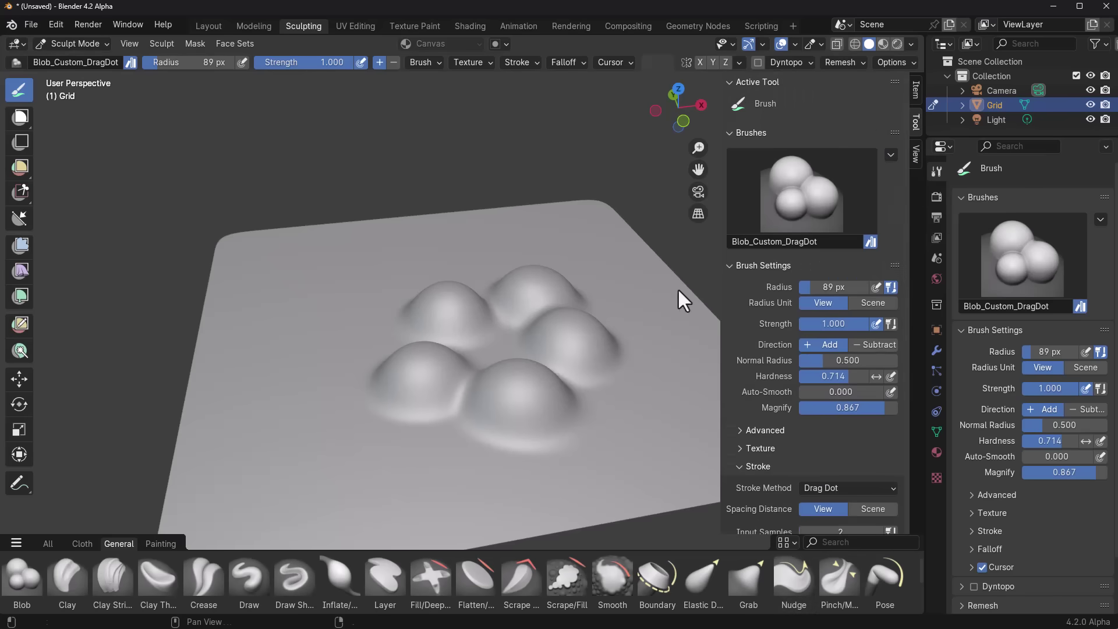
left_click_drag(269, 390, 297, 324)
mouse_move(252, 454)
middle_mouse_down()
mouse_move(312, 412)
mouse_move(348, 435)
middle_mouse_up()
left_click_drag(290, 337, 297, 344)
key("ctrl+z")
middle_click_drag(519, 472, 405, 444)
key("ctrl+z")
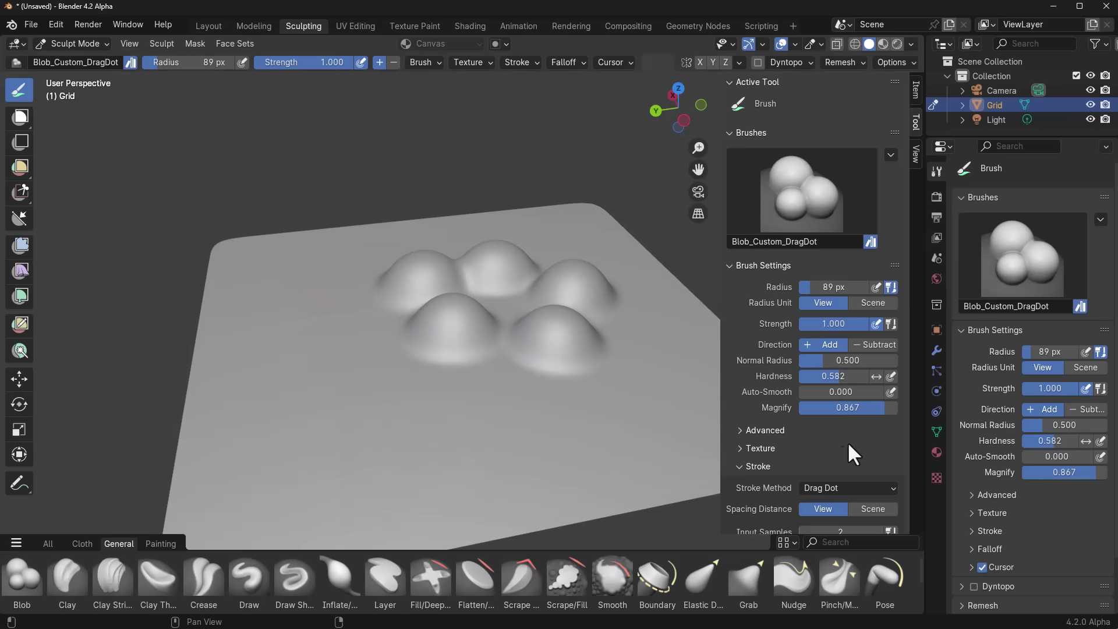
- Switch the falloff curve to Sphere and stamp two rounded discs on the grid
scroll(851, 441, "down", 3)
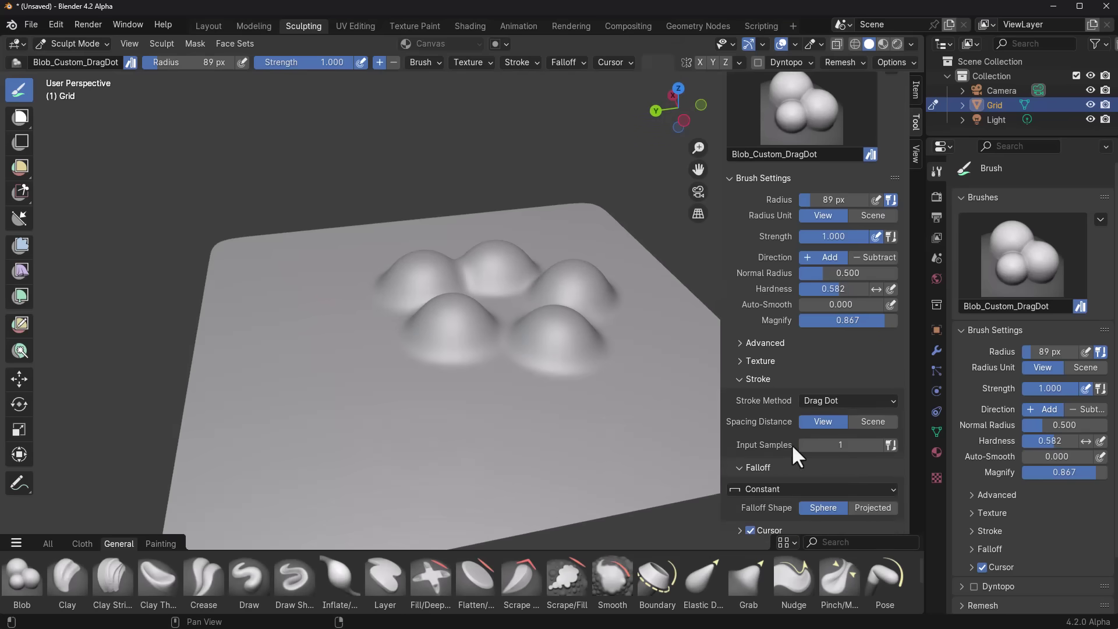
left_click(839, 489)
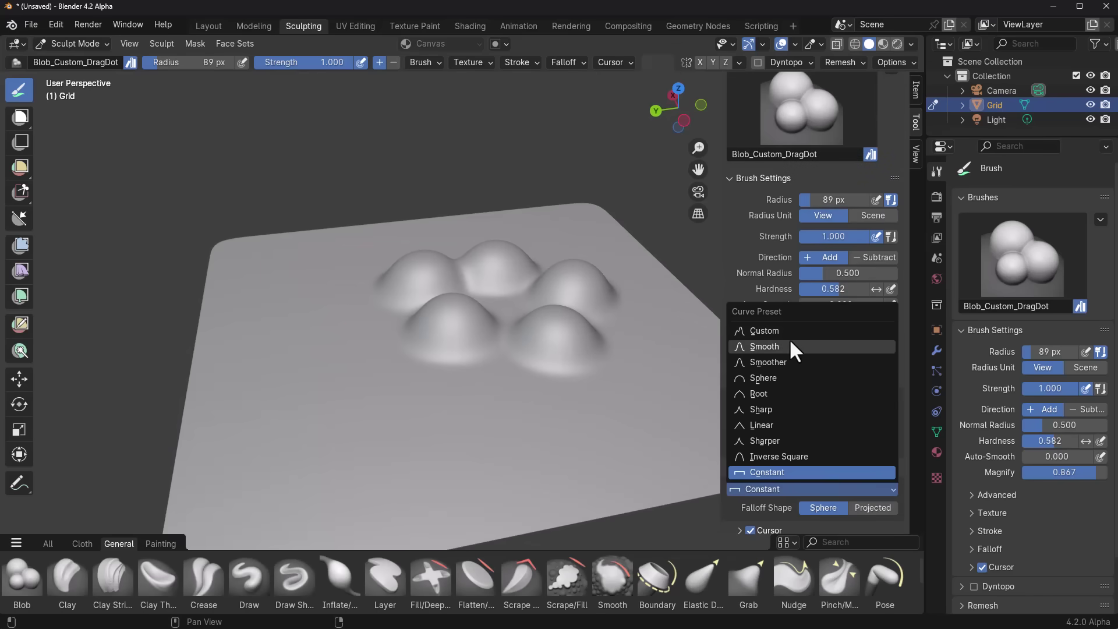
left_click(788, 378)
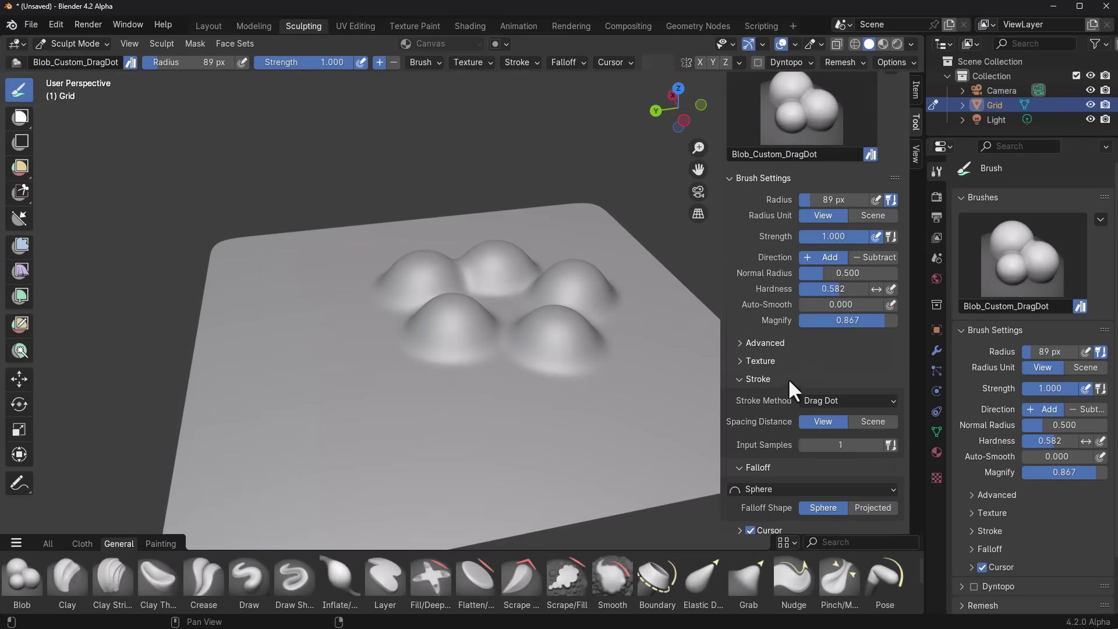
left_click_drag(314, 444, 485, 460)
mouse_move(485, 460)
middle_mouse_down()
mouse_move(524, 411)
mouse_move(606, 439)
middle_mouse_up()
left_click_drag(407, 380, 424, 391)
middle_click_drag(423, 392, 554, 369)
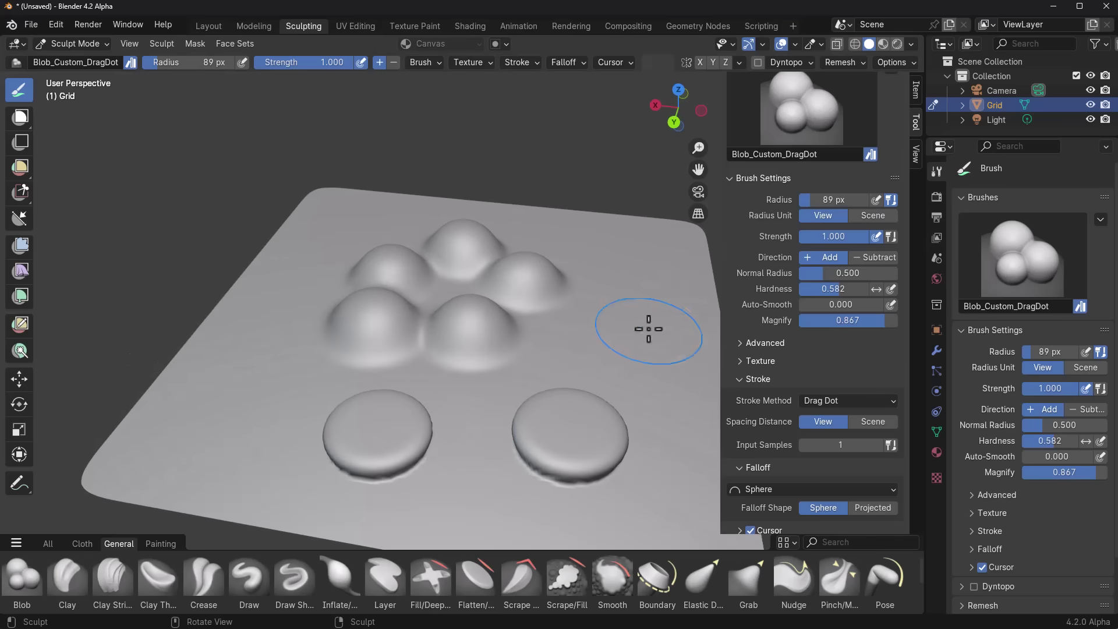
- Save the Sphere falloff change to the Blob_Custom_DragDot brush asset
scroll(798, 173, "up", 5)
left_click(890, 155)
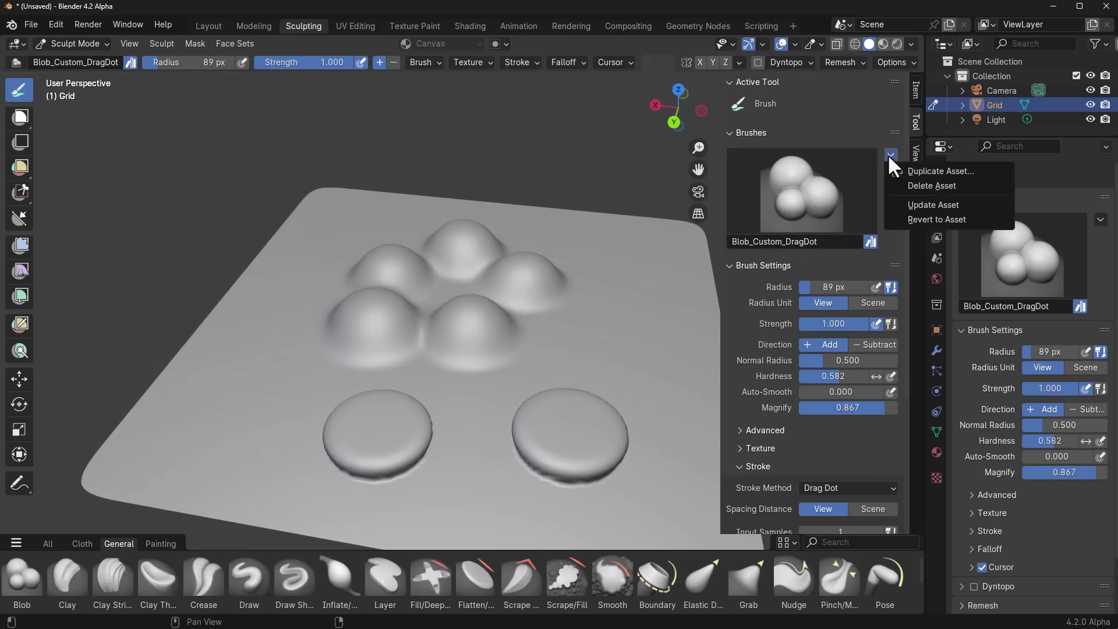
left_click(952, 203)
scroll(429, 343, "down", 4)
mouse_move(429, 344)
middle_mouse_down()
mouse_move(486, 344)
mouse_move(534, 369)
mouse_move(511, 338)
mouse_move(524, 324)
mouse_move(518, 331)
middle_mouse_up()
scroll(474, 349, "up", 5)
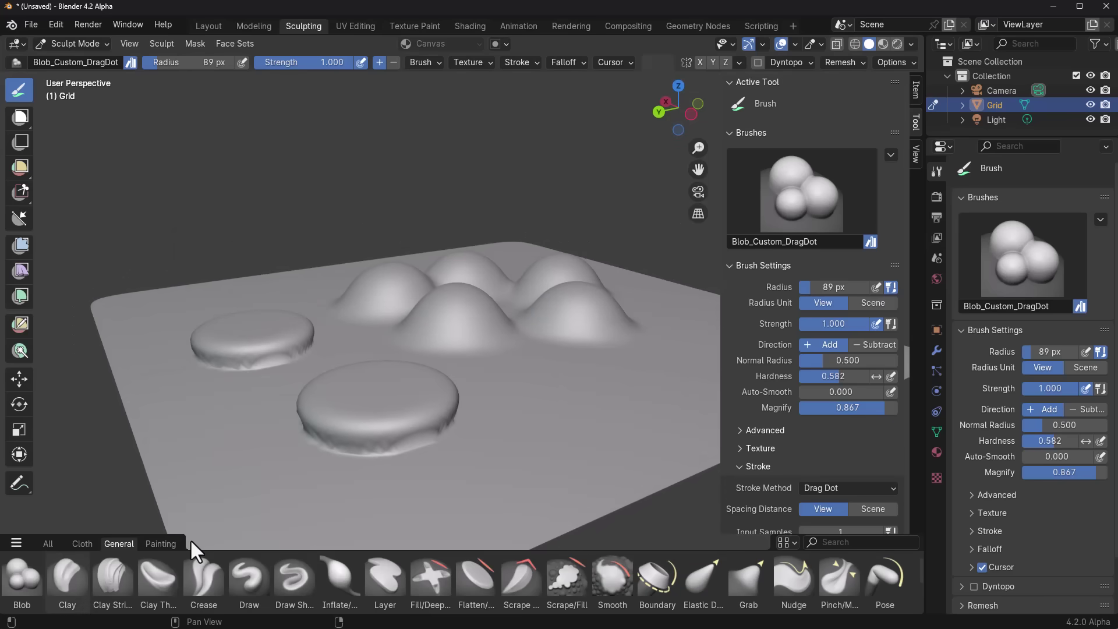
- Add My_Brushes as a shelf tab, browse the Cloth and General brushes, and select Grab
left_click(16, 542)
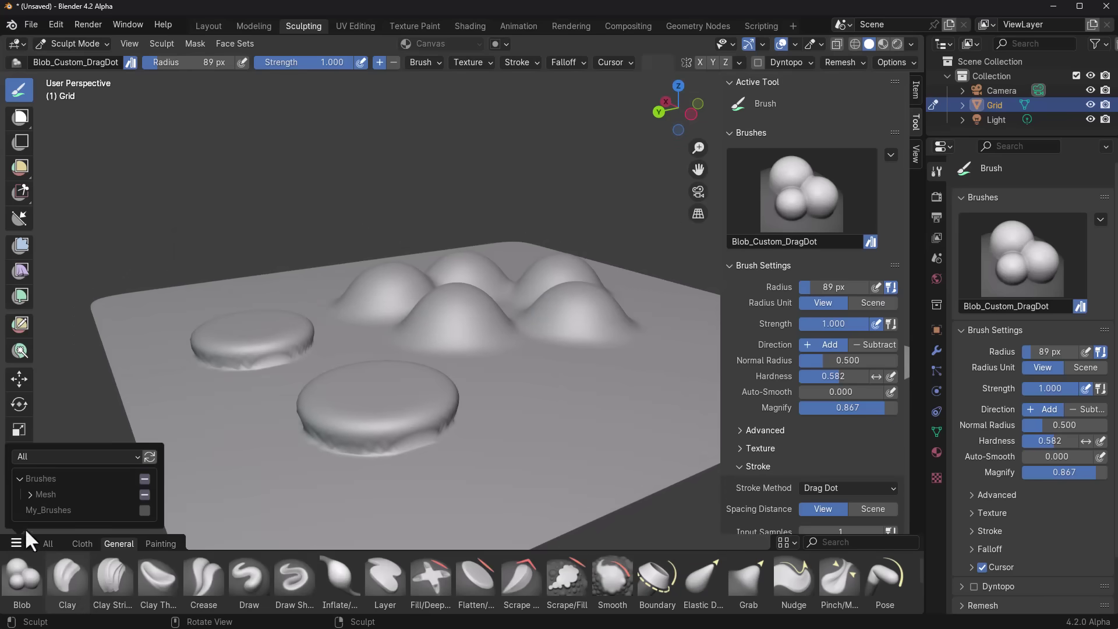
left_click(143, 510)
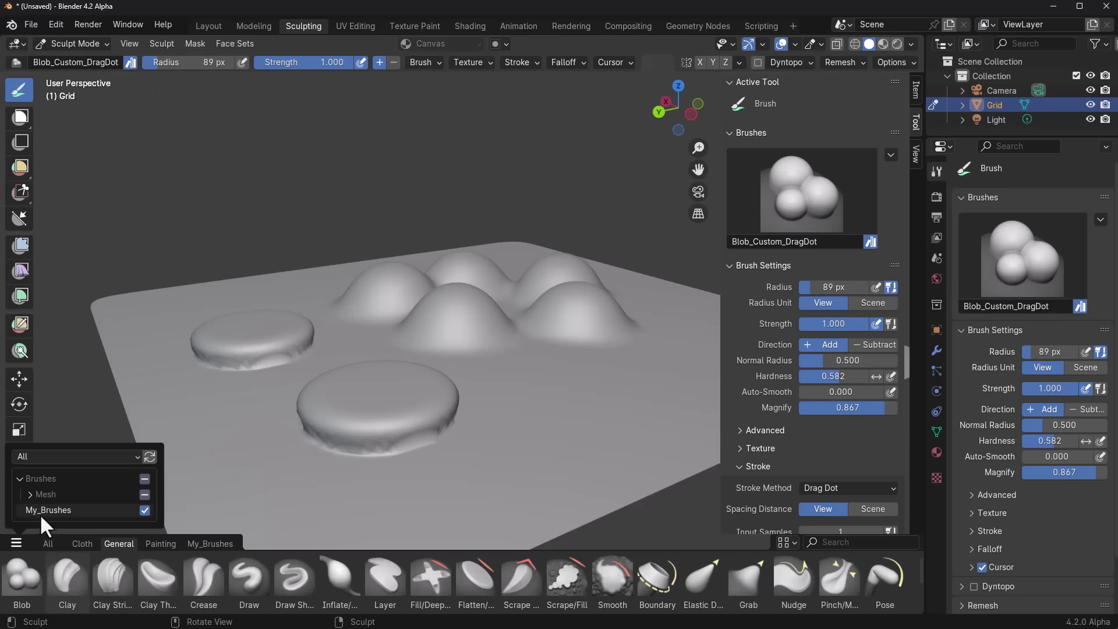
left_click(208, 543)
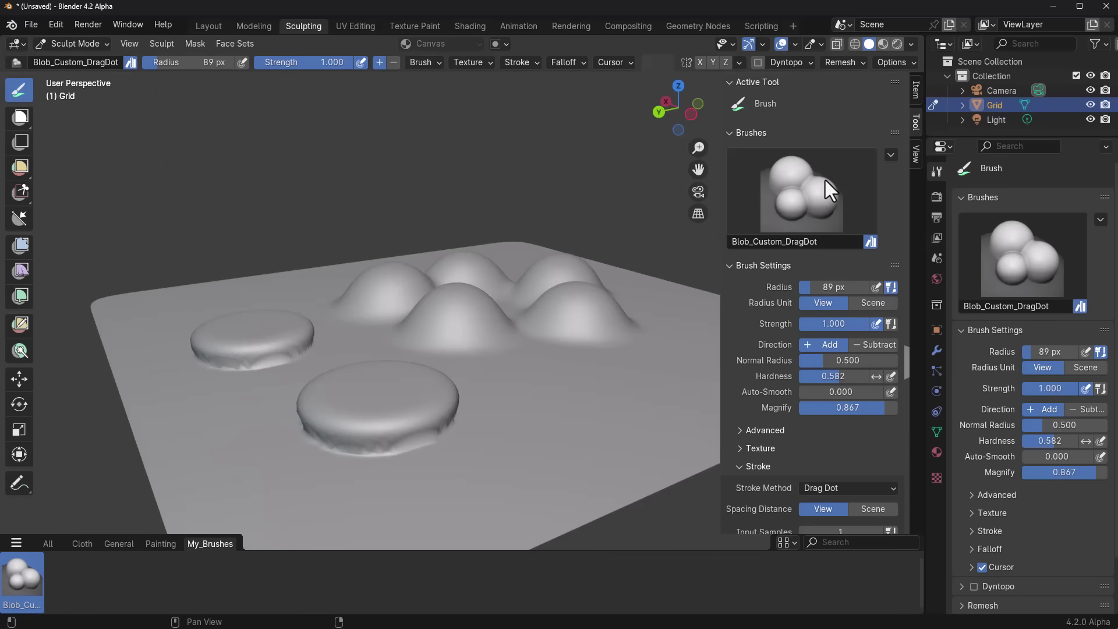
left_click(82, 544)
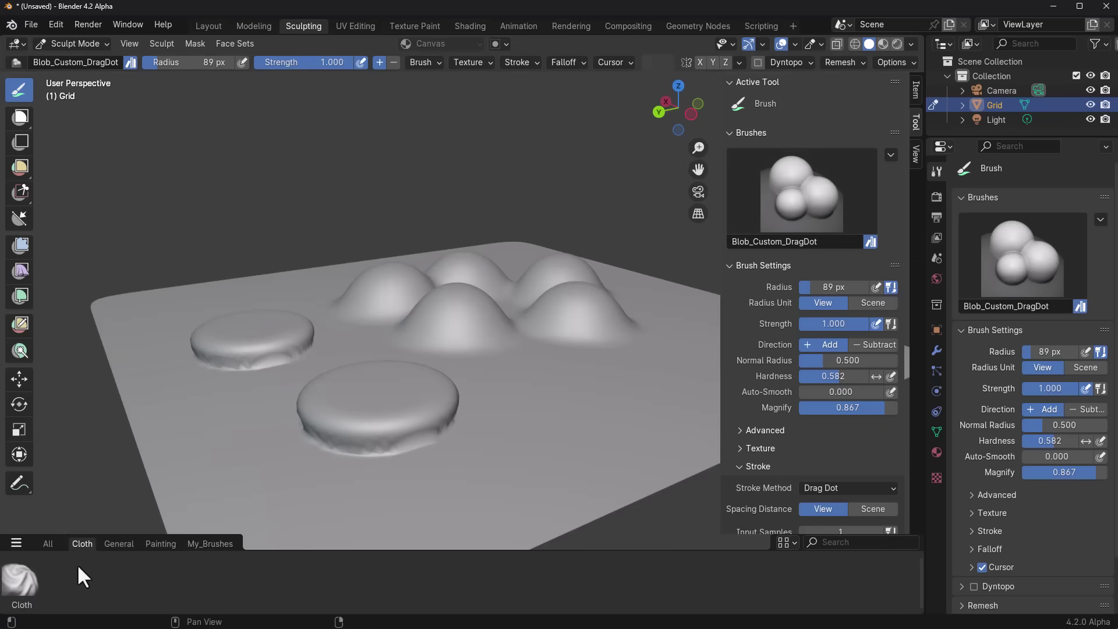
left_click(119, 543)
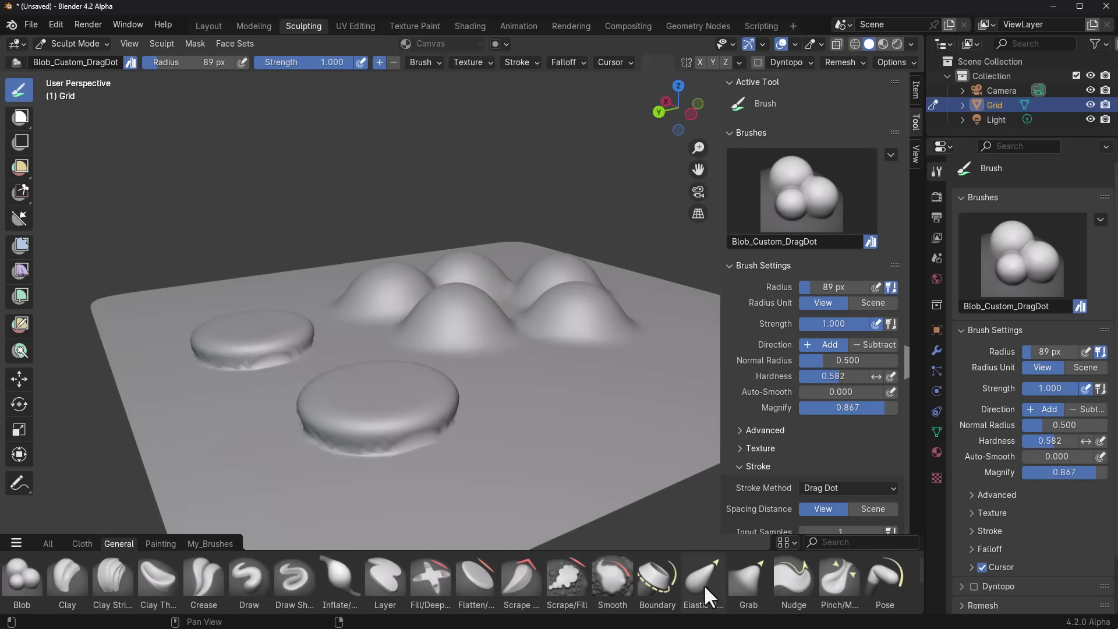
left_click(741, 589)
- Pull up the right-hand hump with the Grab brush at 217 px radius
key("f")
left_click(533, 393)
mouse_move(554, 356)
left_mouse_down()
mouse_move(532, 250)
mouse_move(570, 313)
mouse_move(589, 250)
mouse_move(591, 382)
mouse_move(569, 379)
left_mouse_up()
- Place two small blobs with Blob_Custom_DragDot at 71 px radius, then open Texture Paint
left_click(199, 546)
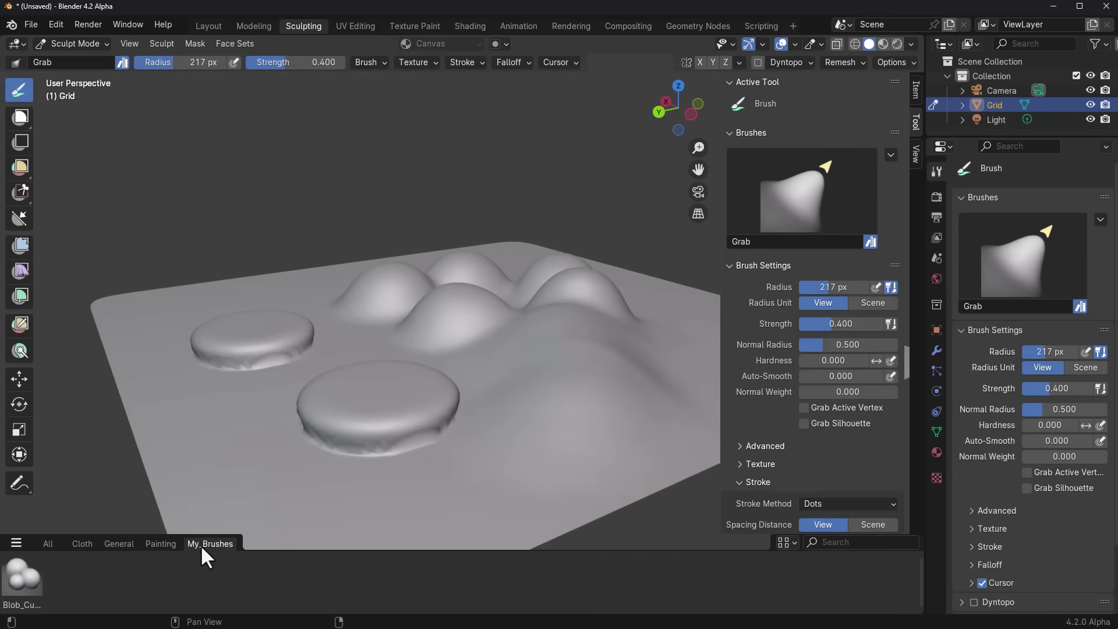
left_click(22, 584)
middle_click_drag(180, 342, 375, 412)
mouse_move(374, 412)
left_mouse_down()
mouse_move(248, 440)
mouse_move(395, 314)
mouse_move(282, 404)
mouse_move(442, 354)
mouse_move(320, 392)
mouse_move(367, 400)
left_mouse_up()
key("Escape")
key("f")
left_click(344, 387)
left_click_drag(295, 431, 237, 457)
left_click_drag(214, 320, 210, 327)
middle_click_drag(275, 382, 329, 345)
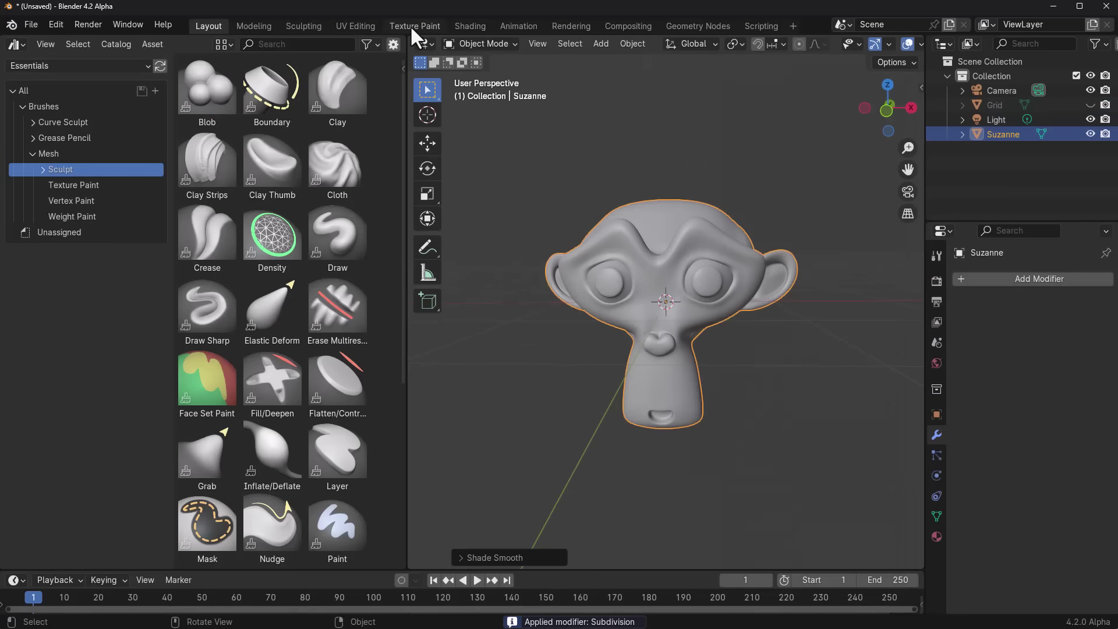
left_click(410, 26)
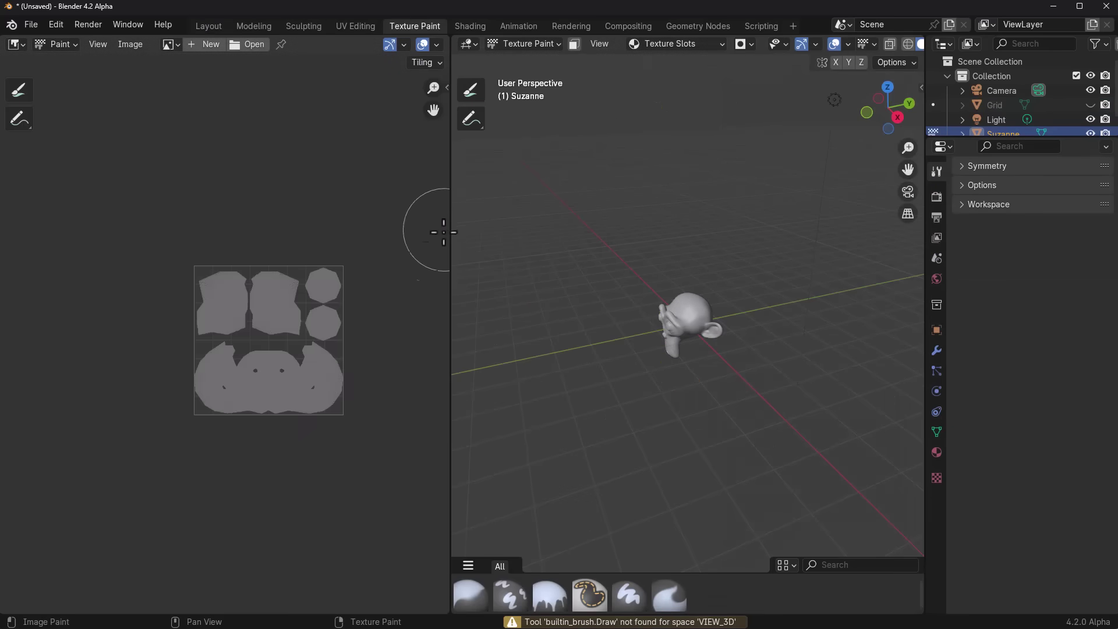
scroll(272, 318, "down", 2)
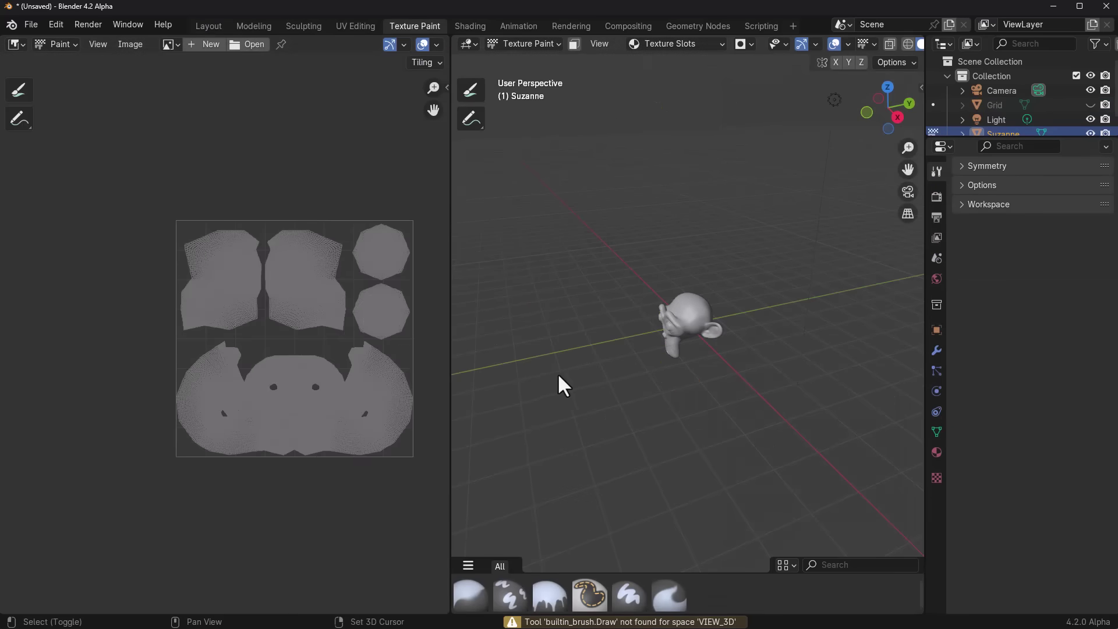
middle_click_drag(558, 376, 528, 350, "shift")
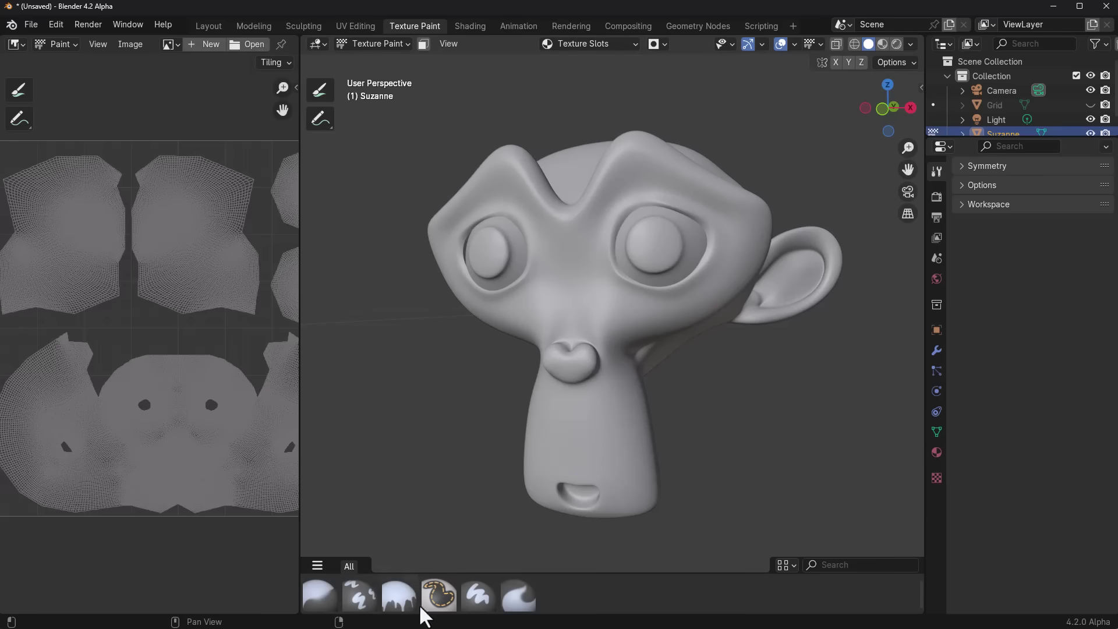
- Toggle brush names on and off in the brush shelf display options
left_click(793, 565)
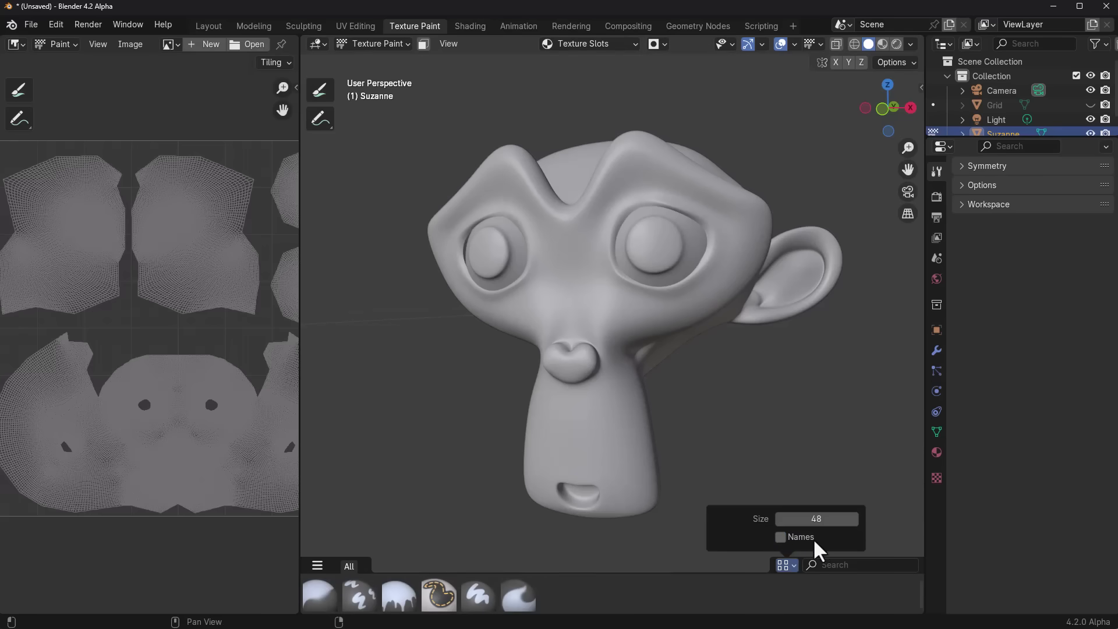
left_click(799, 537)
left_click(800, 539)
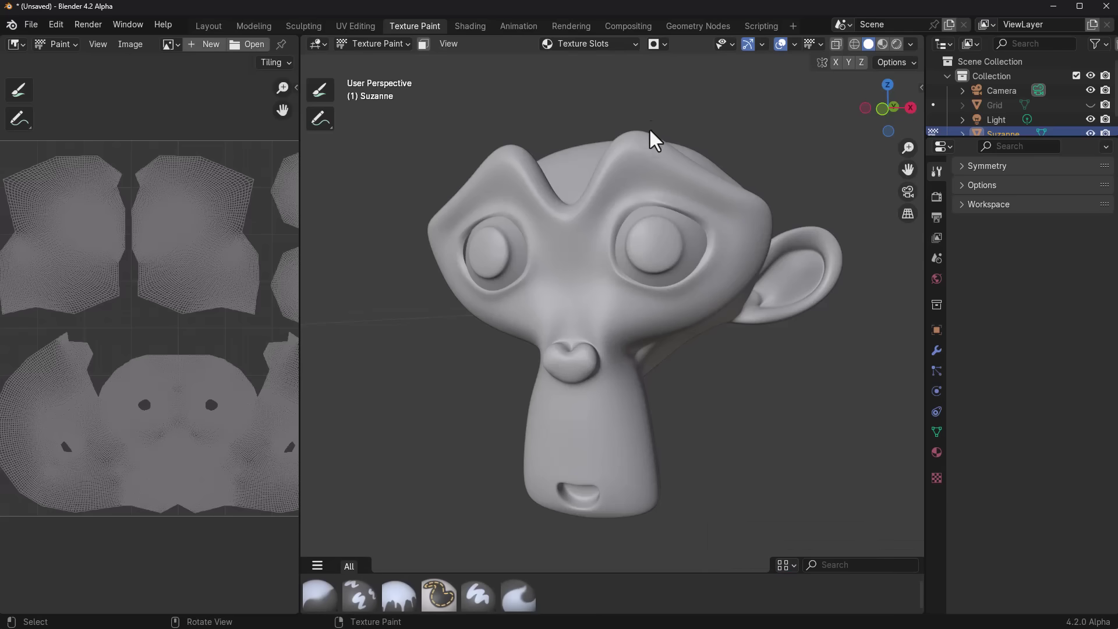
- Add a pure white 1024×1024 Base Color texture slot named Suzanne Base Color
left_click(620, 46)
left_click(654, 98)
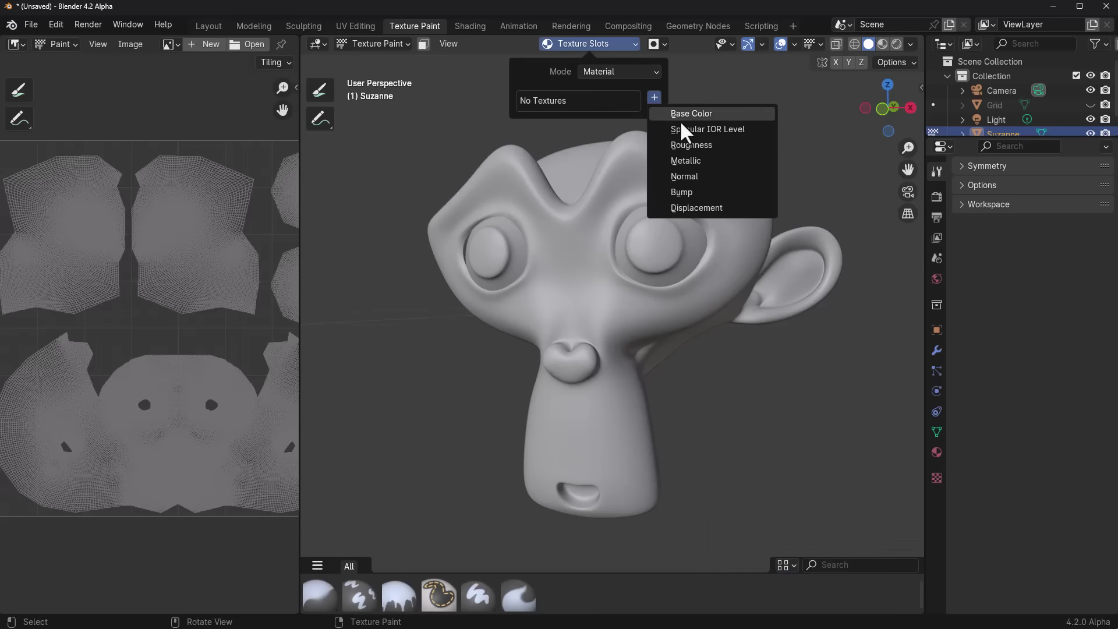
left_click(691, 114)
left_click(760, 227)
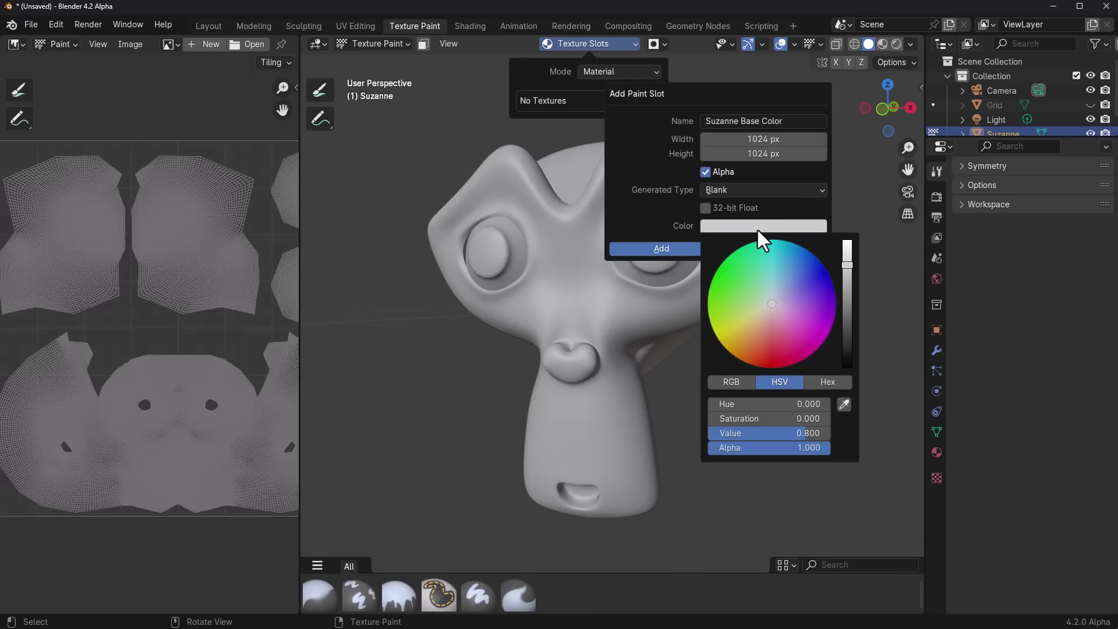
left_click(774, 227)
left_click_drag(845, 271, 848, 240)
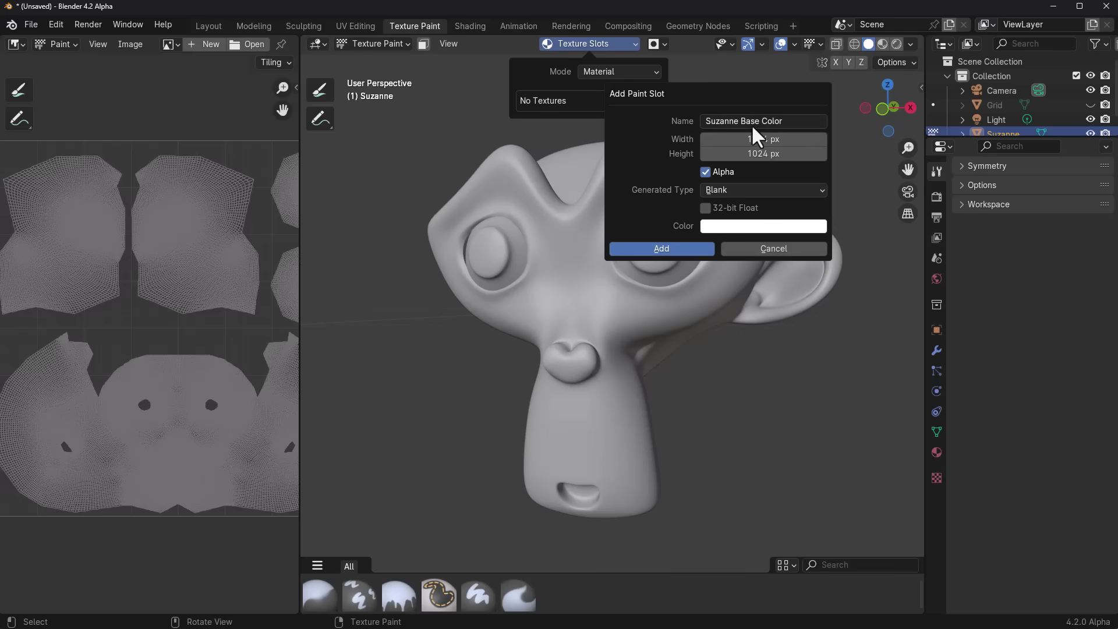
left_click(661, 249)
mouse_move(598, 281)
middle_mouse_down()
mouse_move(631, 285)
mouse_move(619, 341)
mouse_move(635, 385)
middle_mouse_up()
scroll(631, 286, "down", 2)
scroll(631, 285, "up", 2)
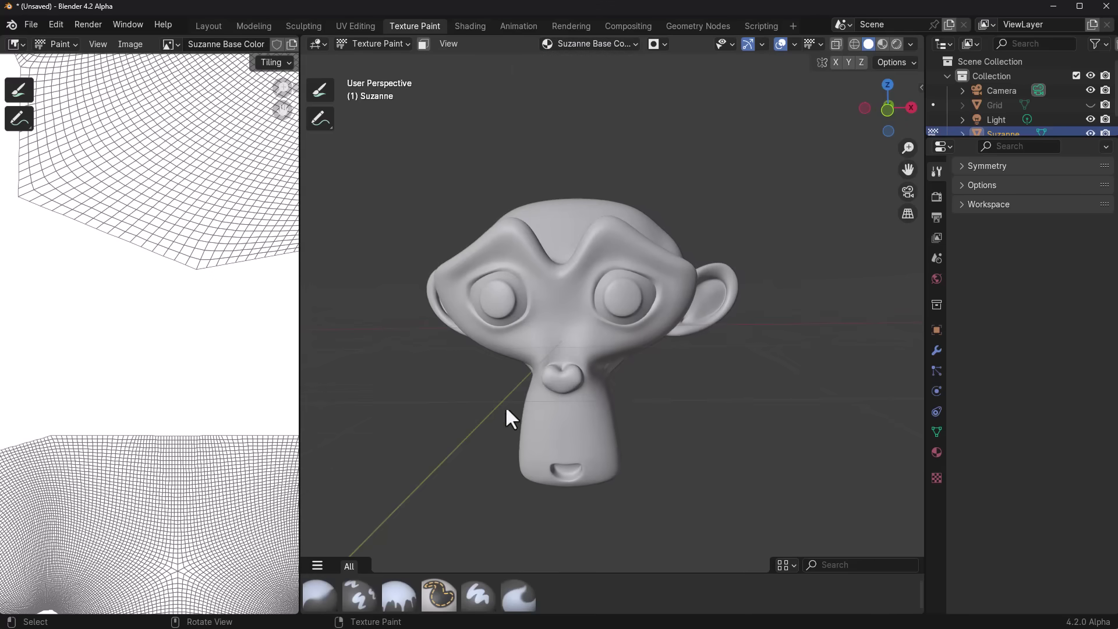
- Paint a deep red stripe down Suzanne's face from brow to chin
left_click(477, 593)
left_click(451, 64)
left_click(518, 175)
mouse_move(504, 229)
left_mouse_down()
mouse_move(551, 291)
mouse_move(528, 356)
mouse_move(547, 407)
mouse_move(512, 474)
mouse_move(543, 366)
mouse_move(539, 262)
mouse_move(495, 227)
mouse_move(545, 274)
mouse_move(523, 449)
mouse_move(527, 208)
mouse_move(544, 262)
mouse_move(544, 379)
mouse_move(516, 482)
left_mouse_up()
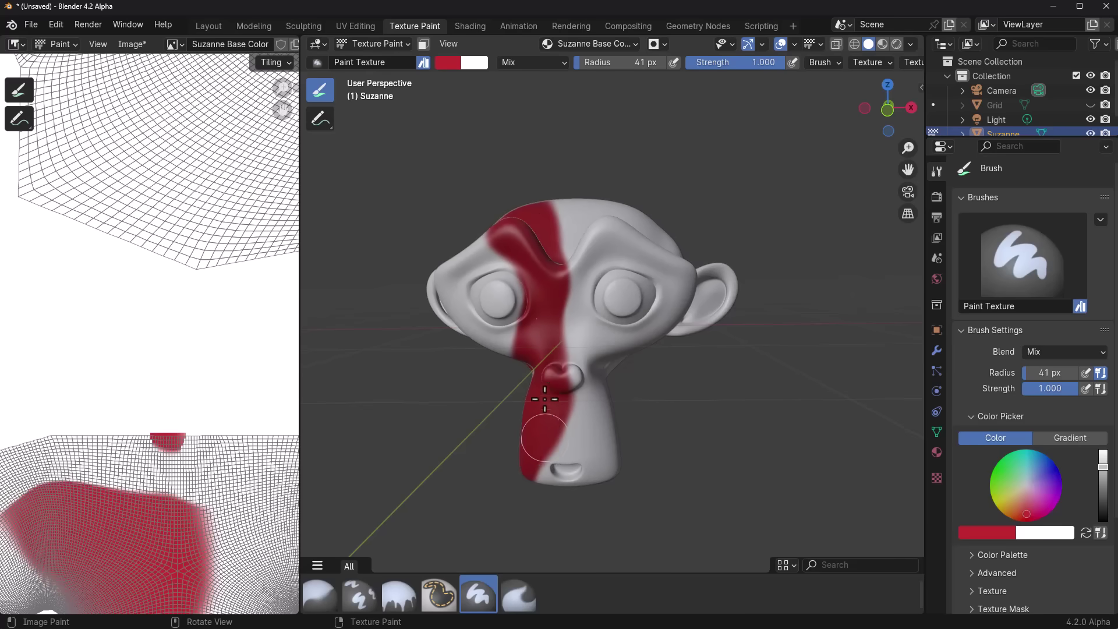
scroll(541, 379, "up", 5)
scroll(531, 374, "down", 5)
mouse_move(531, 374)
middle_mouse_down()
mouse_move(683, 411)
mouse_move(767, 377)
middle_mouse_up()
scroll(724, 324, "up", 5)
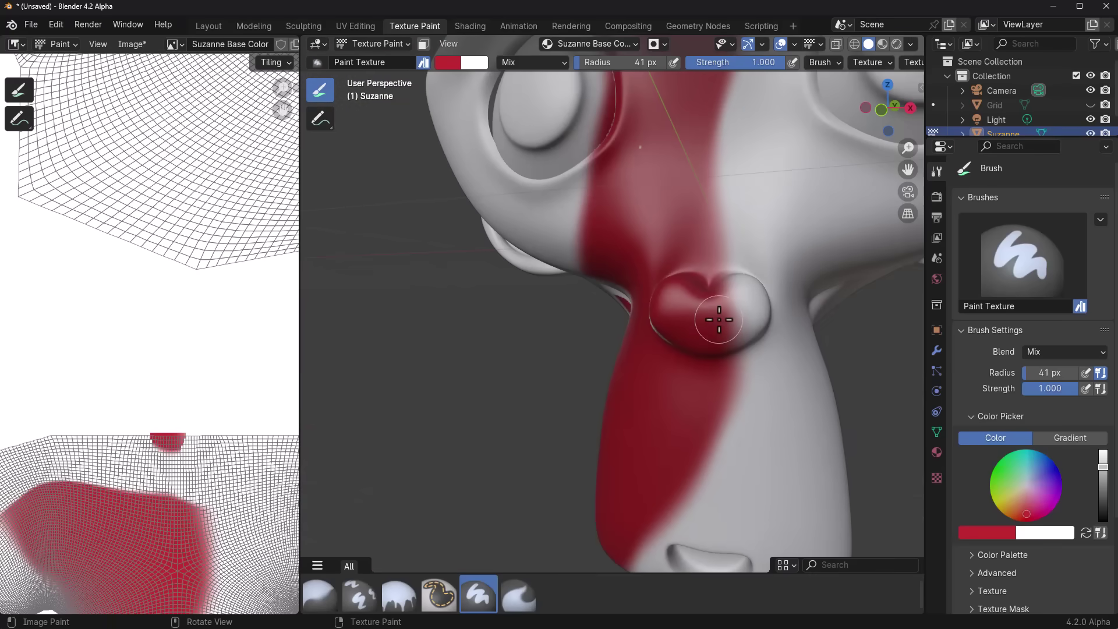
- Switch to Blur Texture at 80 px radius and soften the stripe's left edge
left_click(320, 596)
mouse_move(758, 220)
middle_mouse_down()
mouse_move(735, 263)
mouse_move(620, 247)
middle_mouse_up()
key("f")
left_click(612, 319)
middle_click_drag(629, 514, 790, 345)
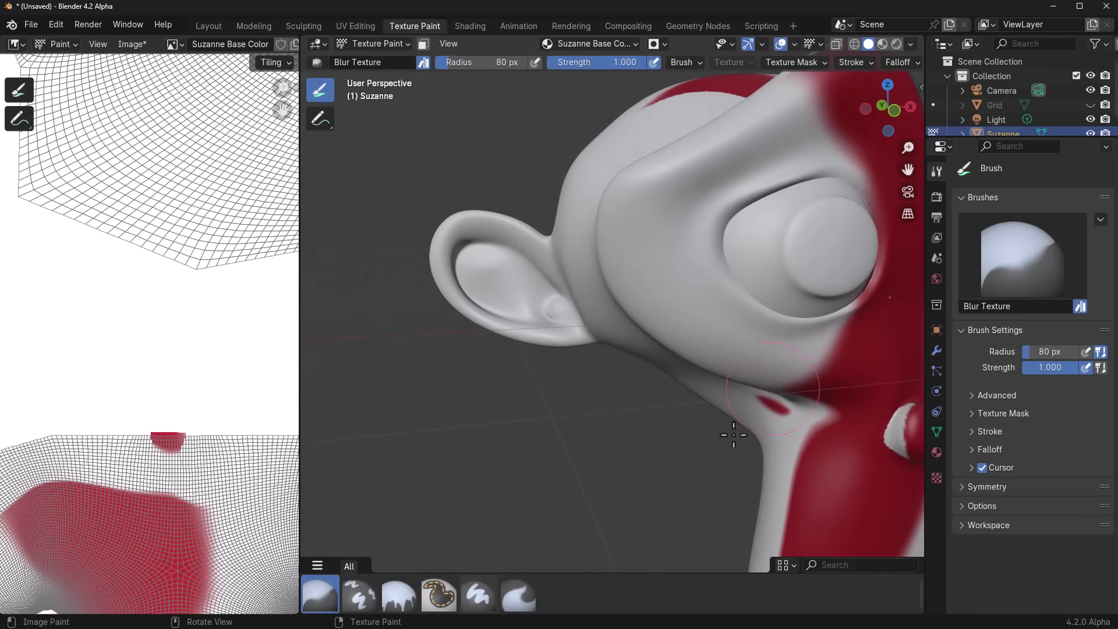
mouse_move(759, 228)
middle_mouse_down()
mouse_move(731, 337)
mouse_move(691, 425)
mouse_move(609, 413)
middle_mouse_up()
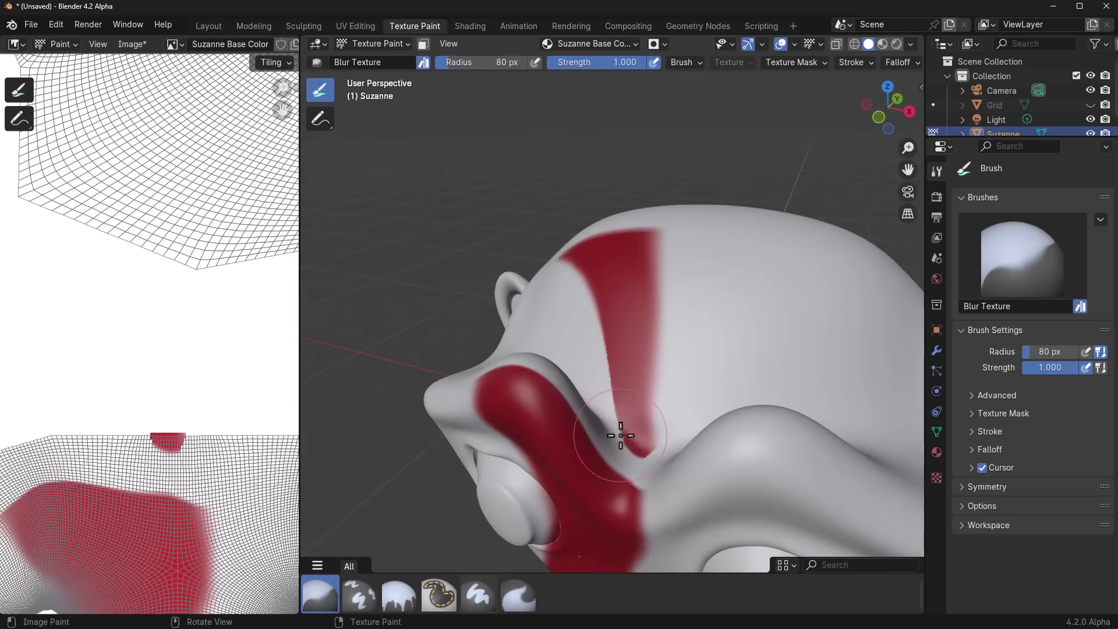
mouse_move(597, 354)
left_mouse_down()
mouse_move(624, 412)
mouse_move(557, 247)
mouse_move(601, 338)
mouse_move(589, 365)
mouse_move(609, 456)
left_mouse_up()
- Blur the red stripe's edges around Suzanne's nose
middle_click_drag(609, 456, 582, 462)
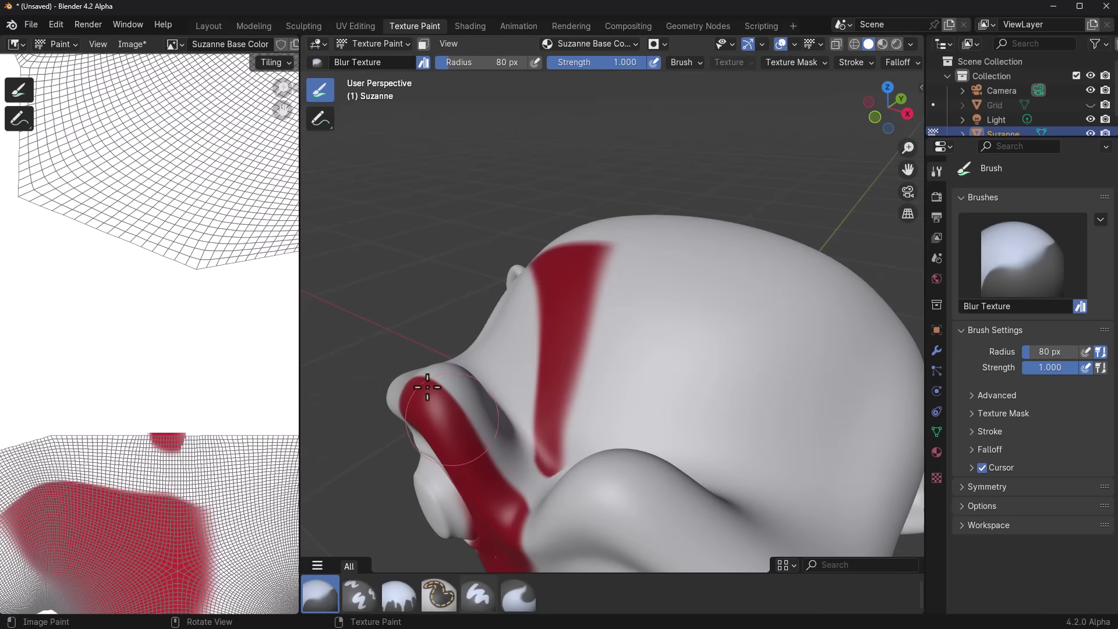
middle_click_drag(474, 444, 781, 291)
mouse_move(746, 278)
left_mouse_down()
mouse_move(743, 332)
mouse_move(690, 303)
mouse_move(728, 270)
mouse_move(755, 304)
mouse_move(764, 286)
mouse_move(786, 288)
mouse_move(754, 337)
left_mouse_up()
middle_click_drag(754, 337, 676, 309)
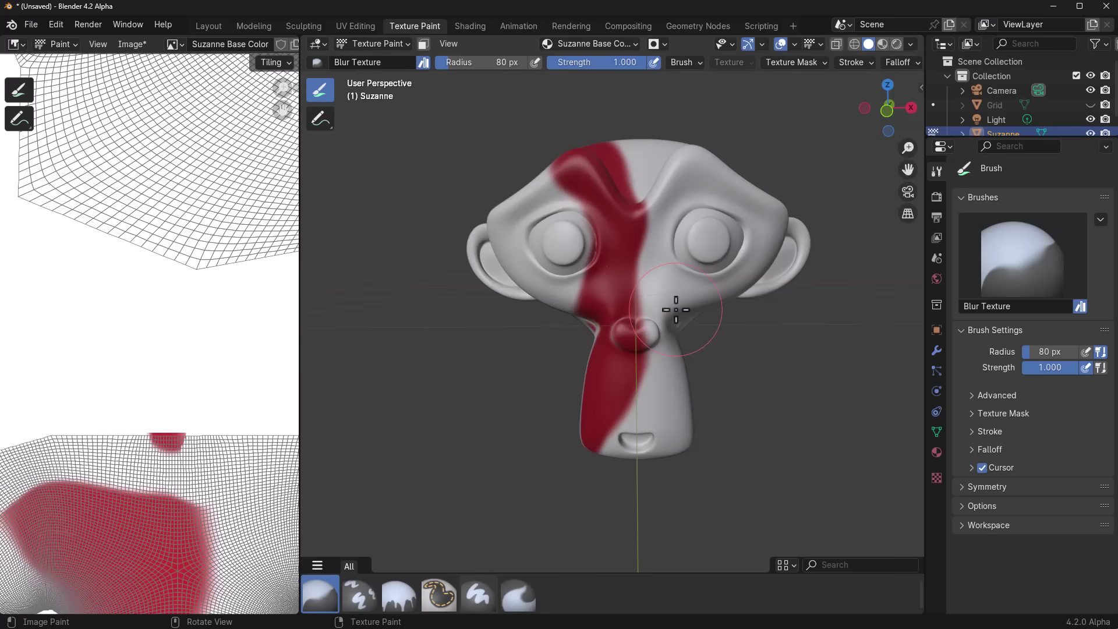
scroll(657, 236, "up", 3)
scroll(669, 250, "down", 3)
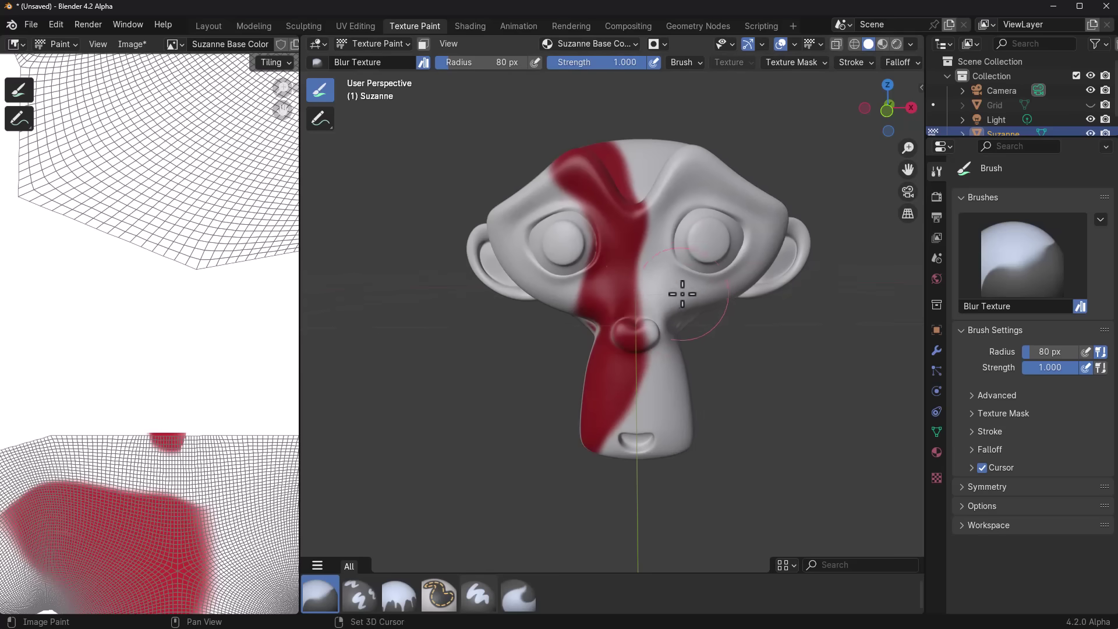
middle_click_drag(683, 285, 654, 324)
left_click(609, 45)
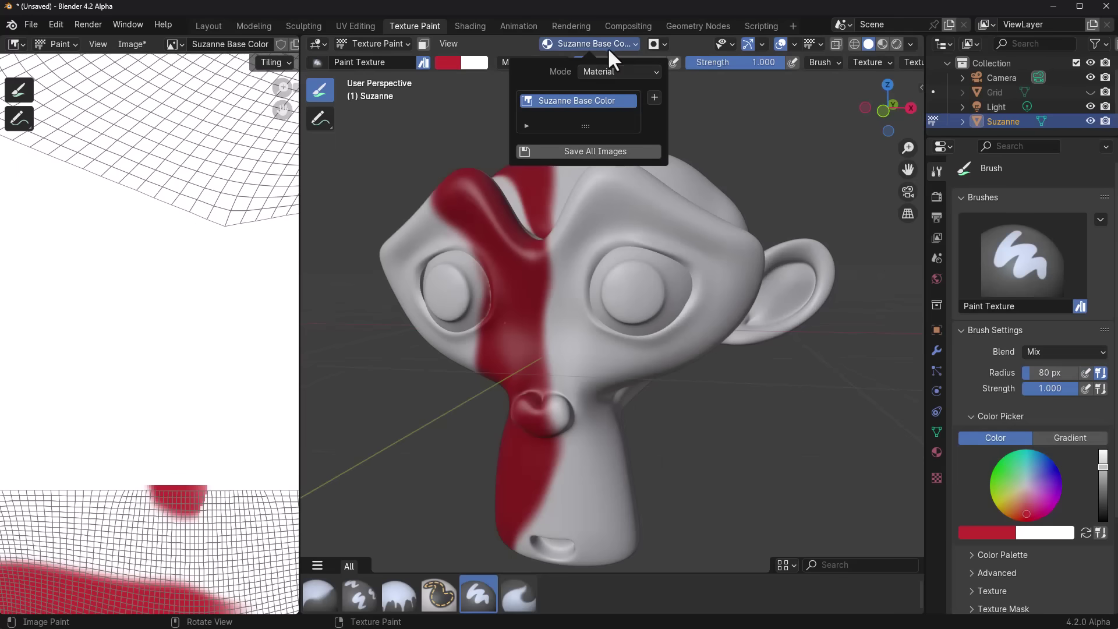
- Add a Displacement paint slot and paint 10 px teal lines along the red stripe's edges
left_click(655, 97)
left_click(708, 207)
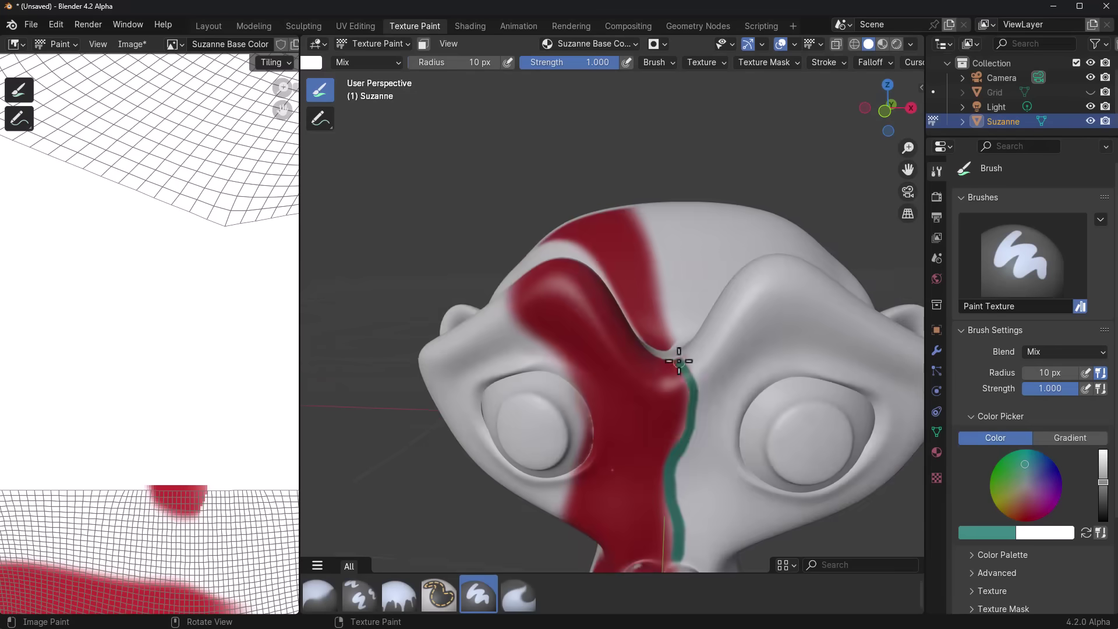
left_click_drag(635, 340, 616, 492)
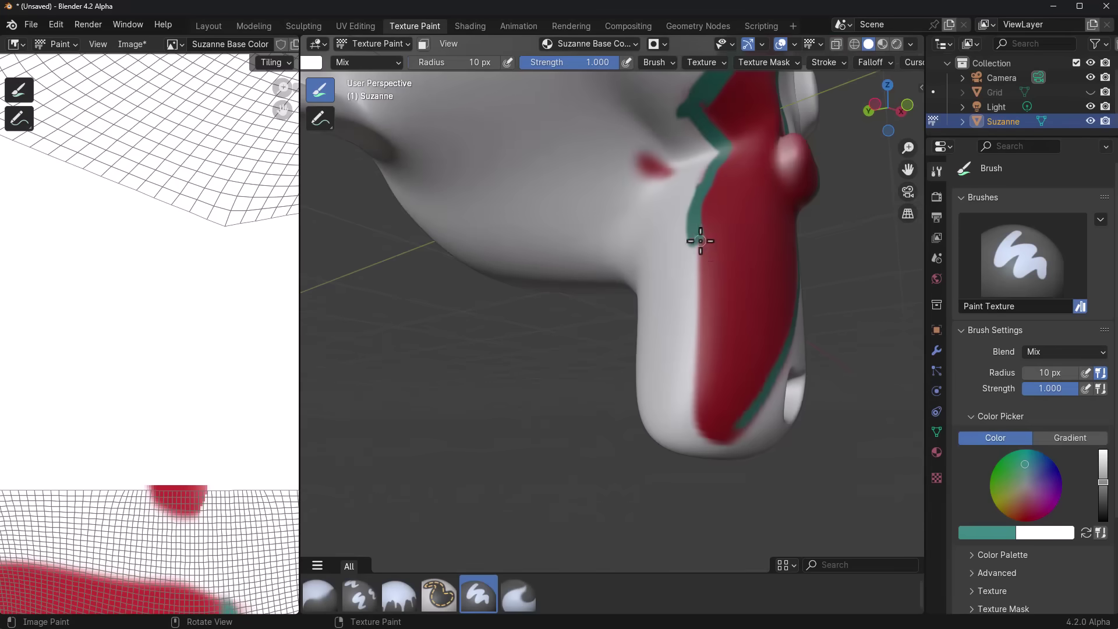
mouse_move(700, 240)
left_mouse_down()
mouse_move(692, 388)
mouse_move(738, 429)
left_mouse_up()
mouse_move(738, 430)
middle_mouse_down()
mouse_move(611, 355)
mouse_move(670, 315)
mouse_move(554, 306)
middle_mouse_up()
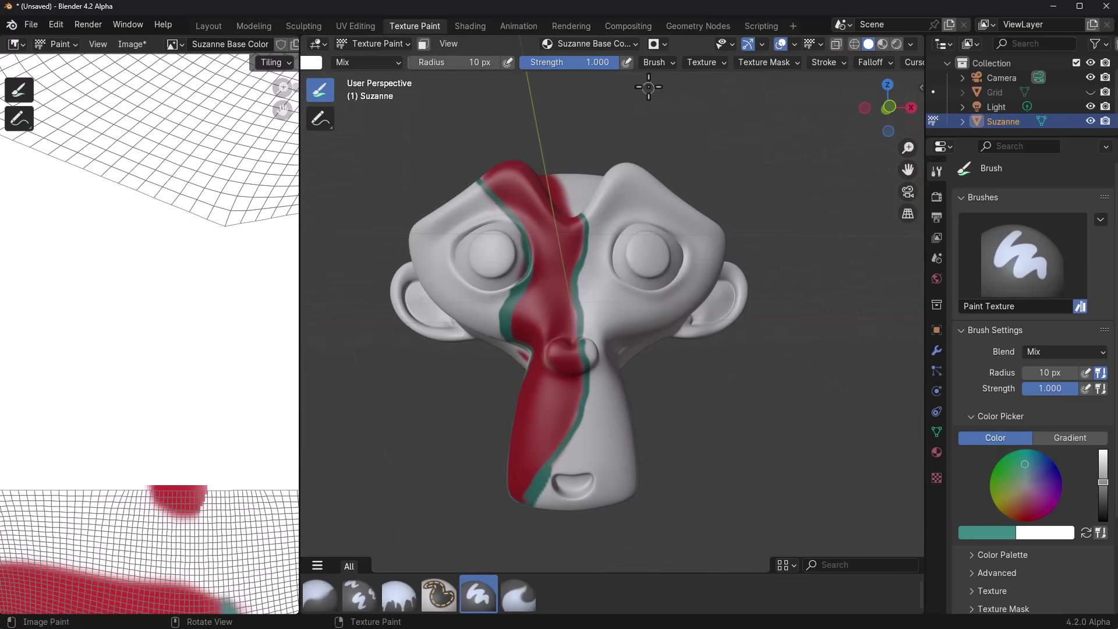
- Add a Roughness paint slot and paint a white stripe down Suzanne's nose and forehead
left_click(590, 43)
left_click(655, 97)
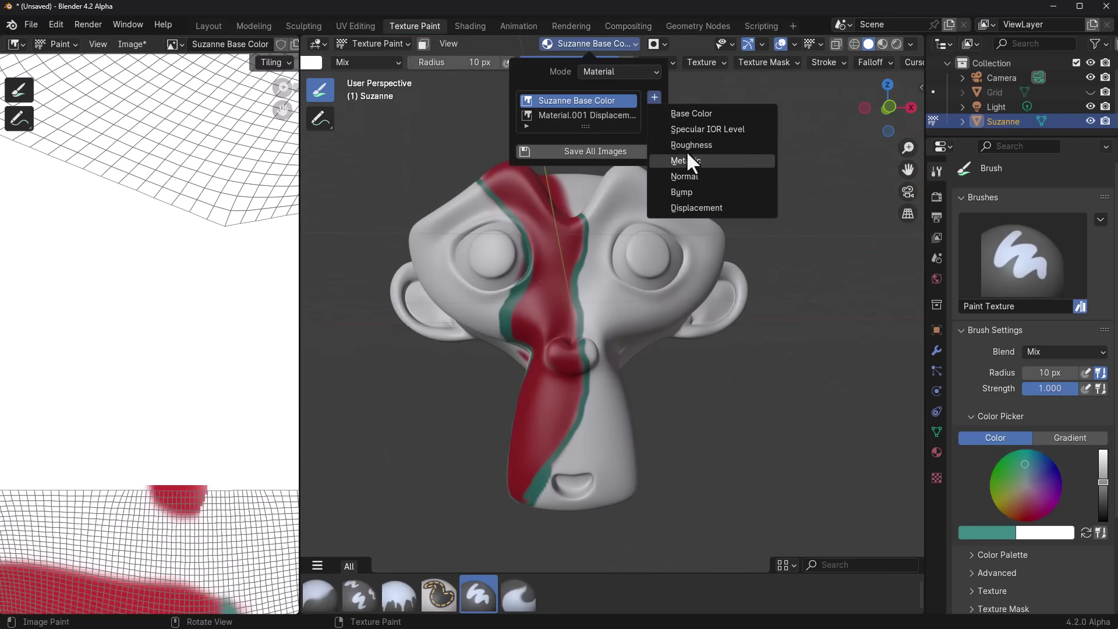
left_click(691, 144)
scroll(704, 284, "up", 3)
left_click_drag(1102, 482, 1102, 518)
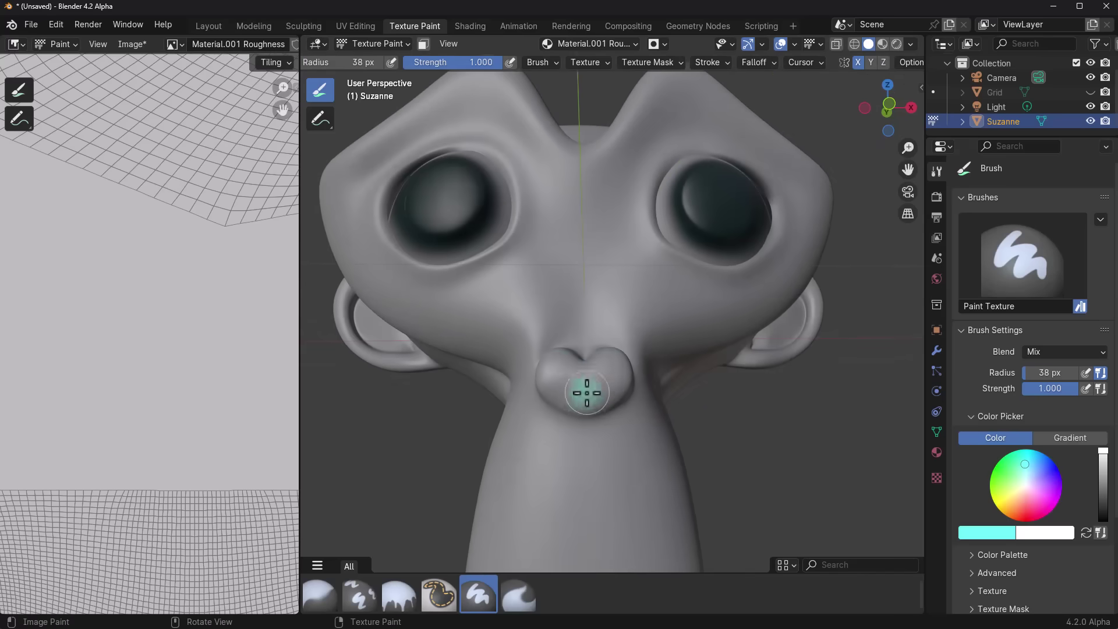
left_click_drag(584, 392, 588, 407)
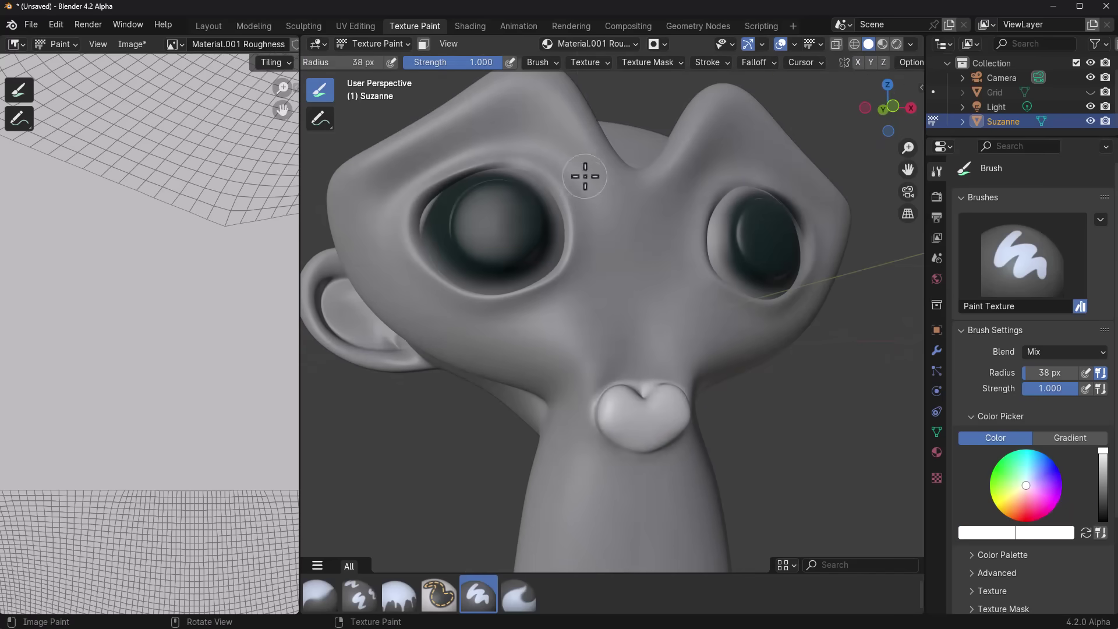
middle_click_drag(584, 176, 631, 305)
left_click_drag(631, 305, 632, 240)
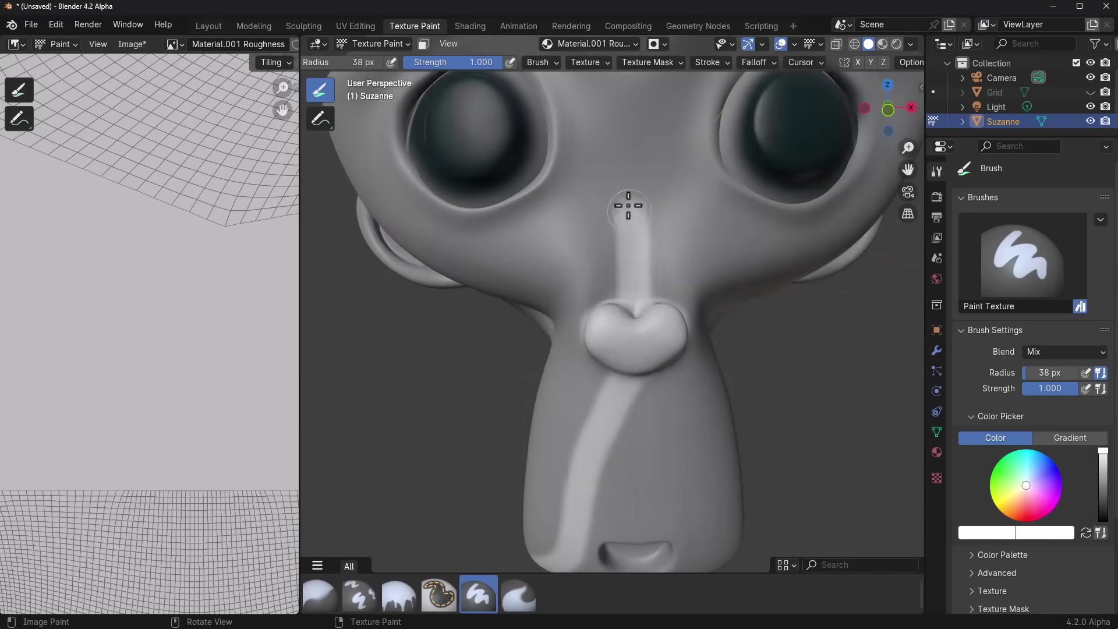
scroll(636, 374, "down", 3)
middle_click_drag(637, 374, 782, 299)
- Set the render engine to Cycles and the material's displacement to Displacement and Bump
left_click(1048, 191)
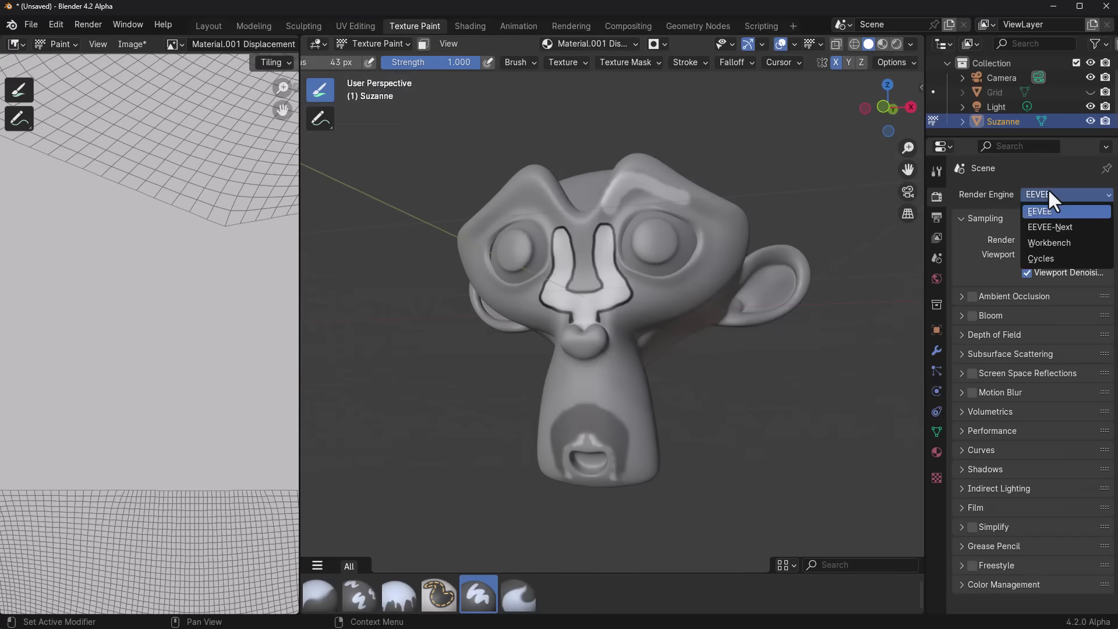
left_click(1066, 259)
scroll(1020, 323, "down", 5)
left_click(936, 452)
scroll(990, 524, "down", 4)
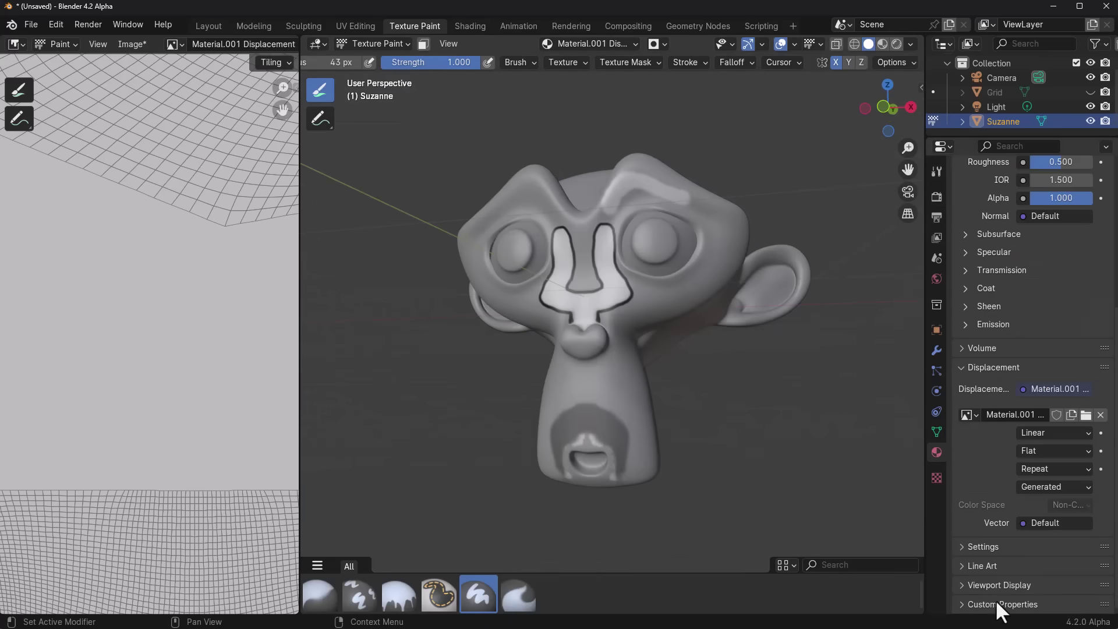
left_click(983, 546)
scroll(990, 518, "down", 8)
left_click(1053, 529)
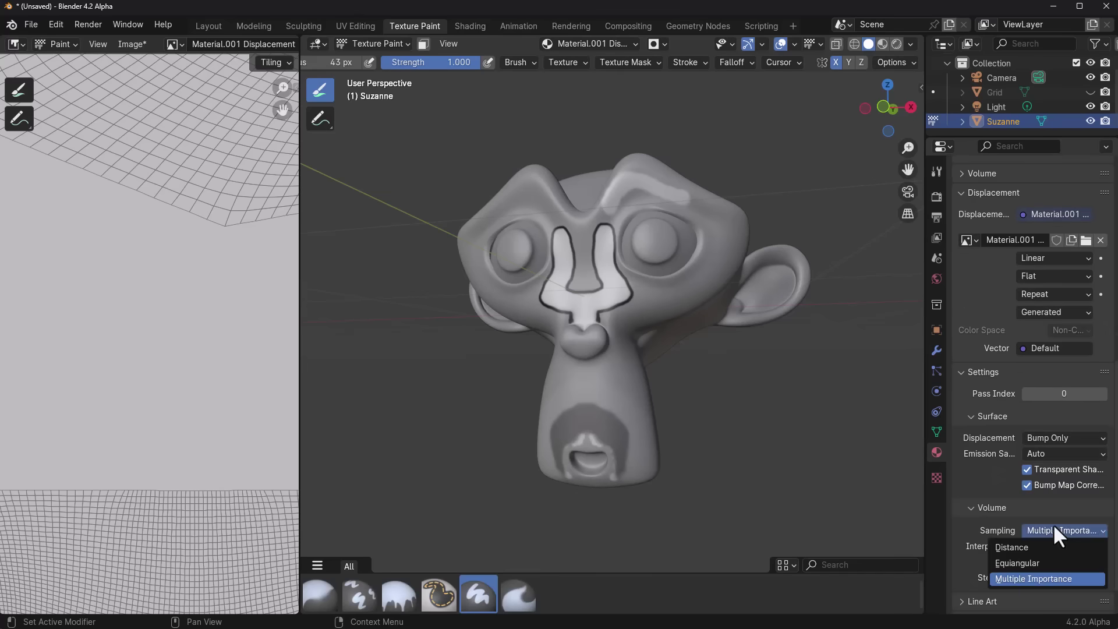
left_click(1059, 438)
left_click(1051, 483)
scroll(724, 375, "down", 3)
- Switch painting back to the Suzanne Base Color image and enlarge the light's radius
mouse_move(724, 375)
middle_mouse_down()
mouse_move(669, 355)
mouse_move(738, 425)
mouse_move(722, 407)
middle_mouse_up()
left_click(594, 44)
left_click(594, 99)
middle_click_drag(646, 303, 662, 337)
scroll(639, 235, "up", 2)
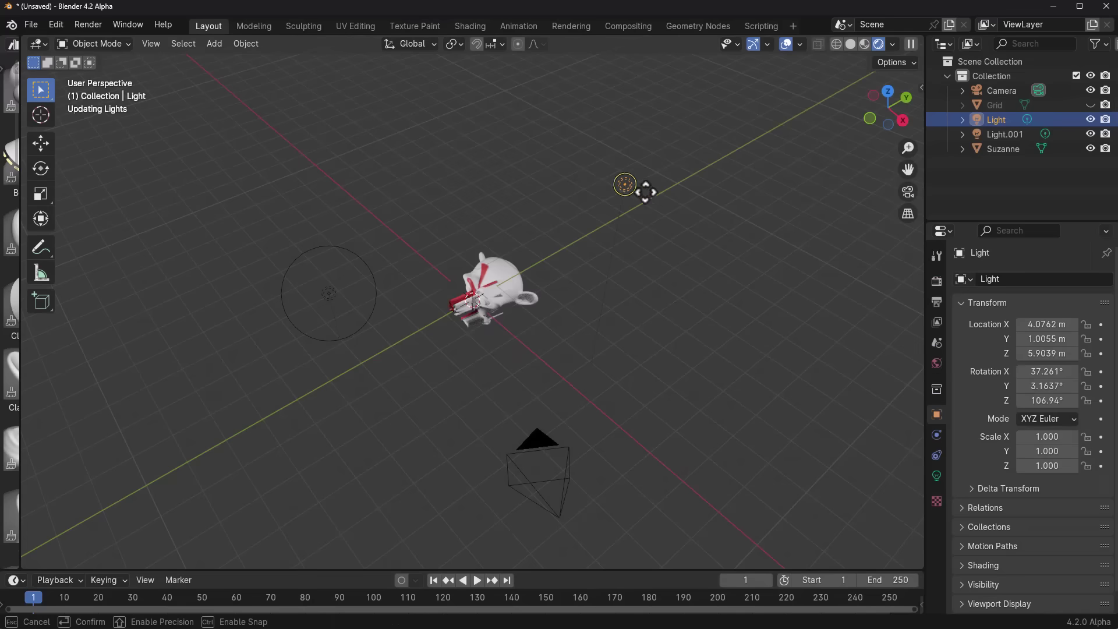
left_click_drag(644, 190, 684, 212)
middle_click_drag(683, 212, 658, 216)
- Move the light to a new position with G
key("g")
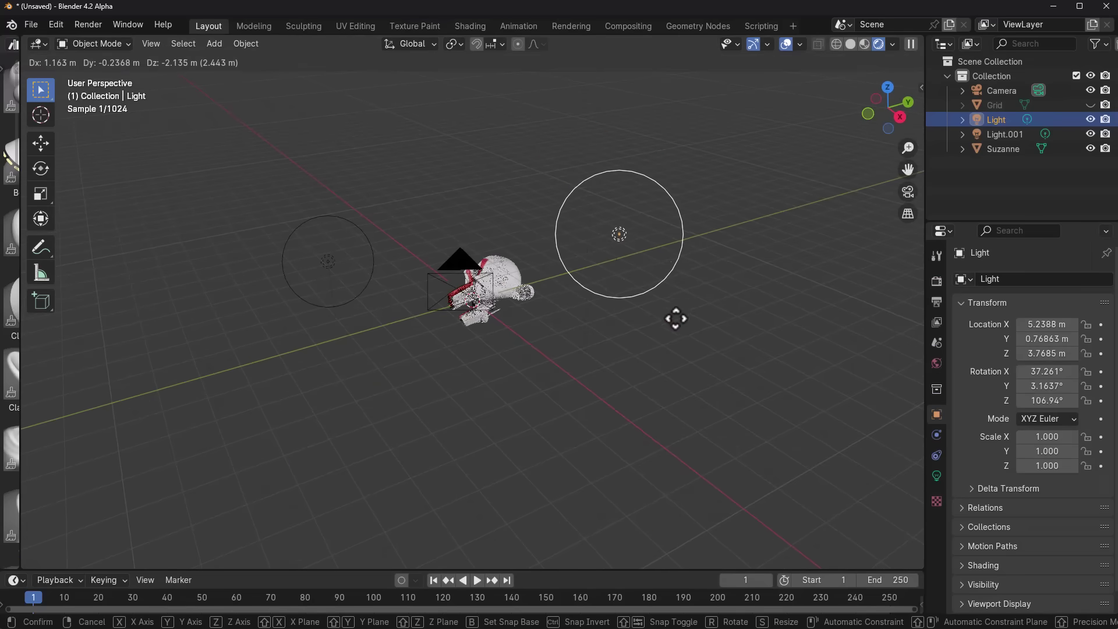
left_click(603, 346)
scroll(531, 377, "up", 5)
middle_click_drag(527, 367, 606, 339)
- Select Suzanne and split the viewport into two side-by-side views
scroll(603, 317, "up", 1)
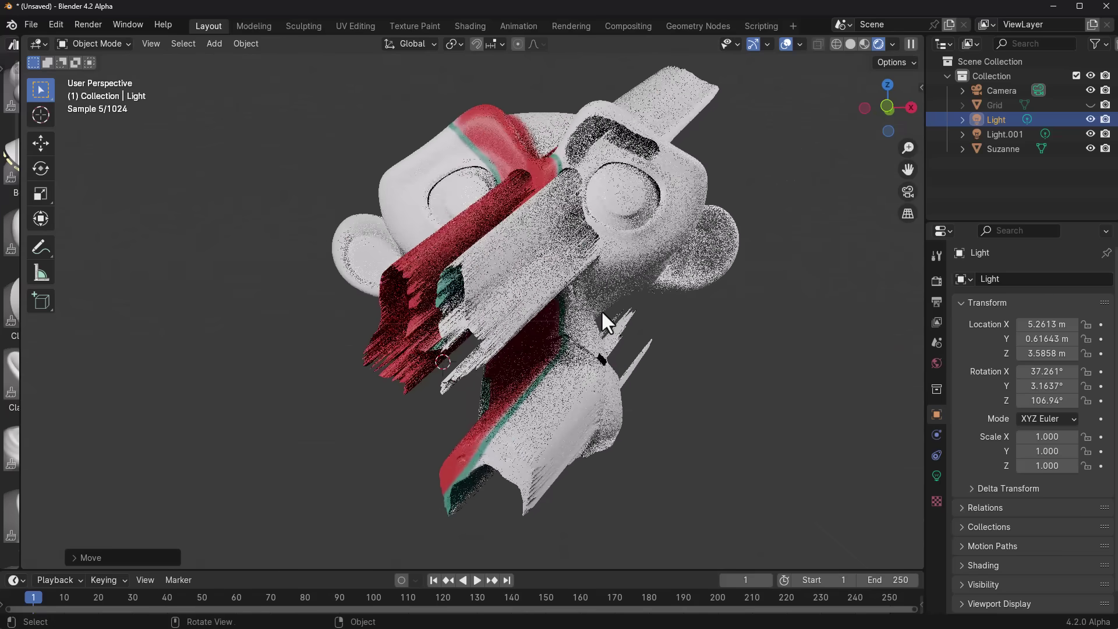
mouse_move(642, 306)
middle_mouse_down()
mouse_move(624, 316)
mouse_move(663, 323)
mouse_move(642, 309)
middle_mouse_up()
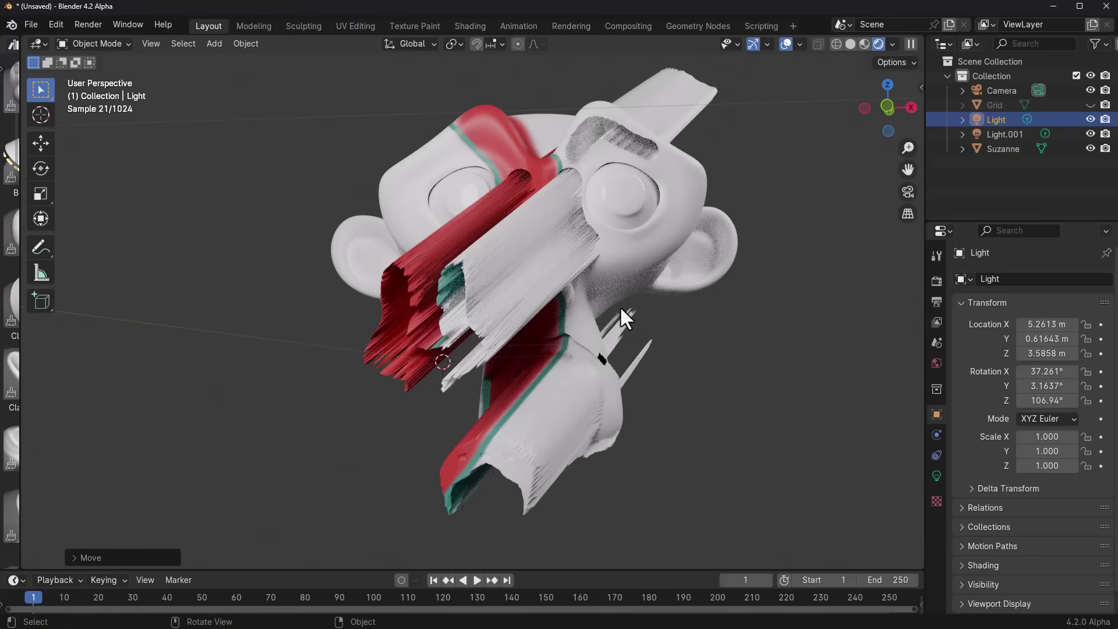
left_click(540, 260)
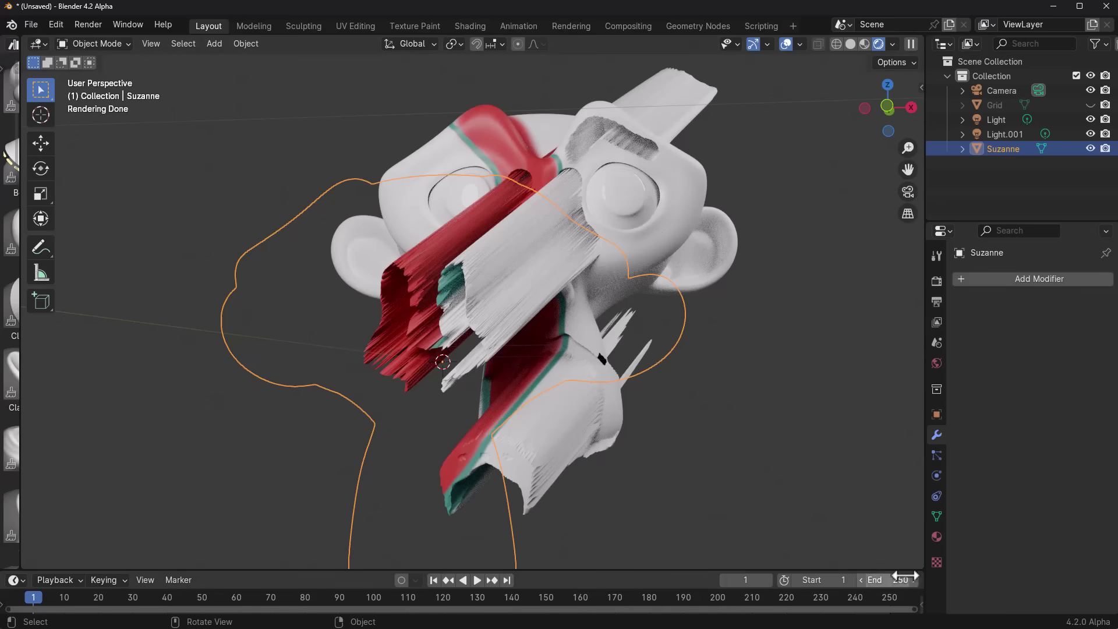
left_click_drag(24, 568, 498, 492)
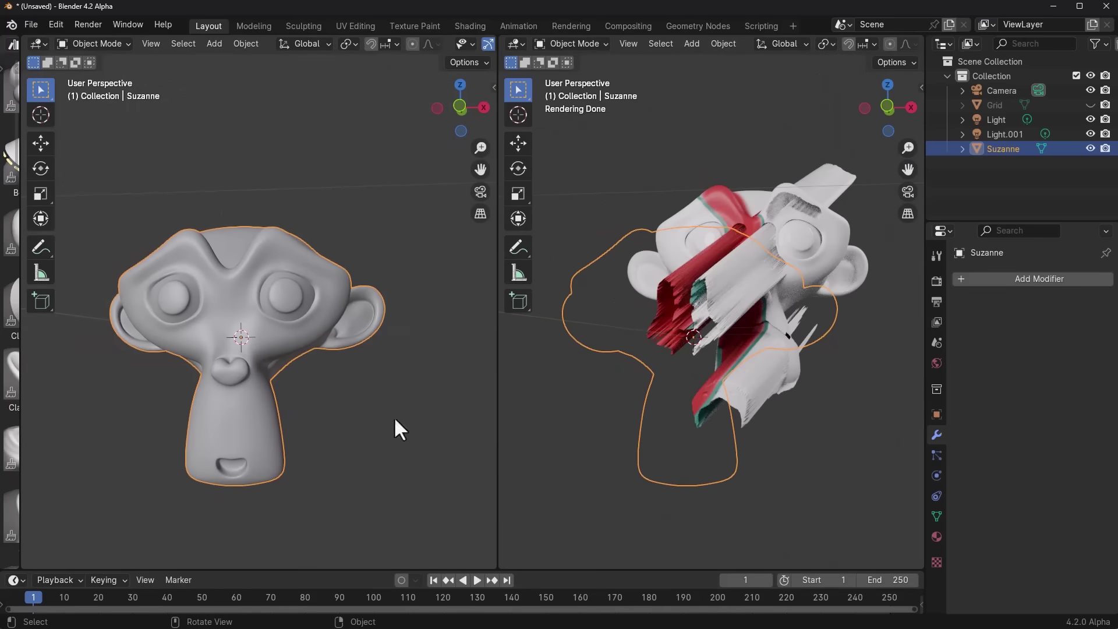
- Turn the left area into the Shader Editor and move the Material.001 Displacement node below the Principled BSDF
left_click(37, 42)
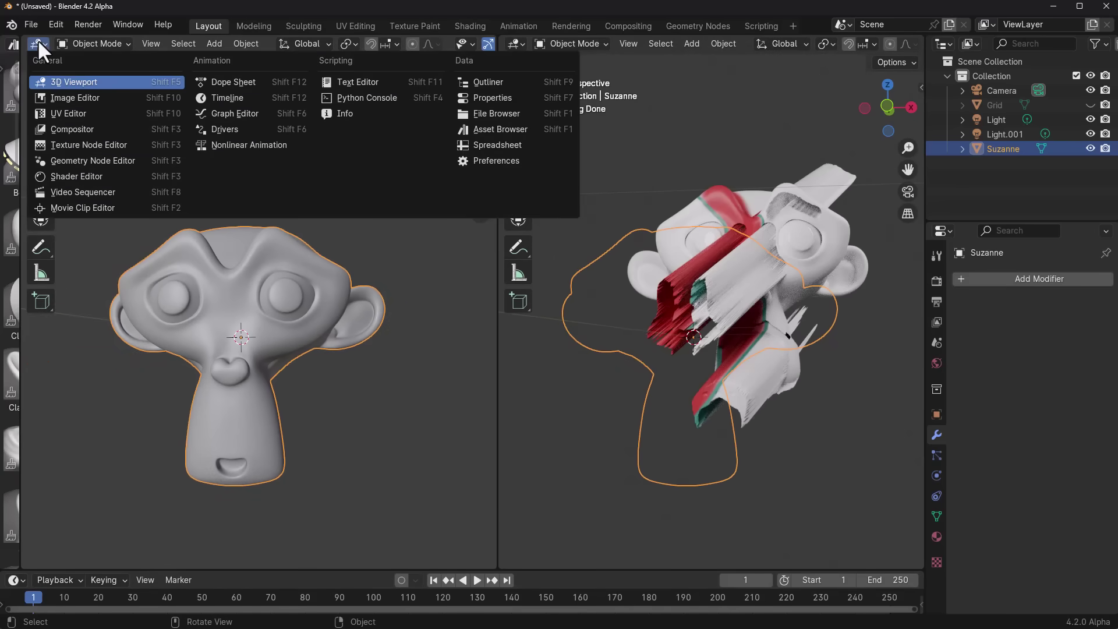
left_click(77, 175)
middle_click_drag(101, 457, 237, 402)
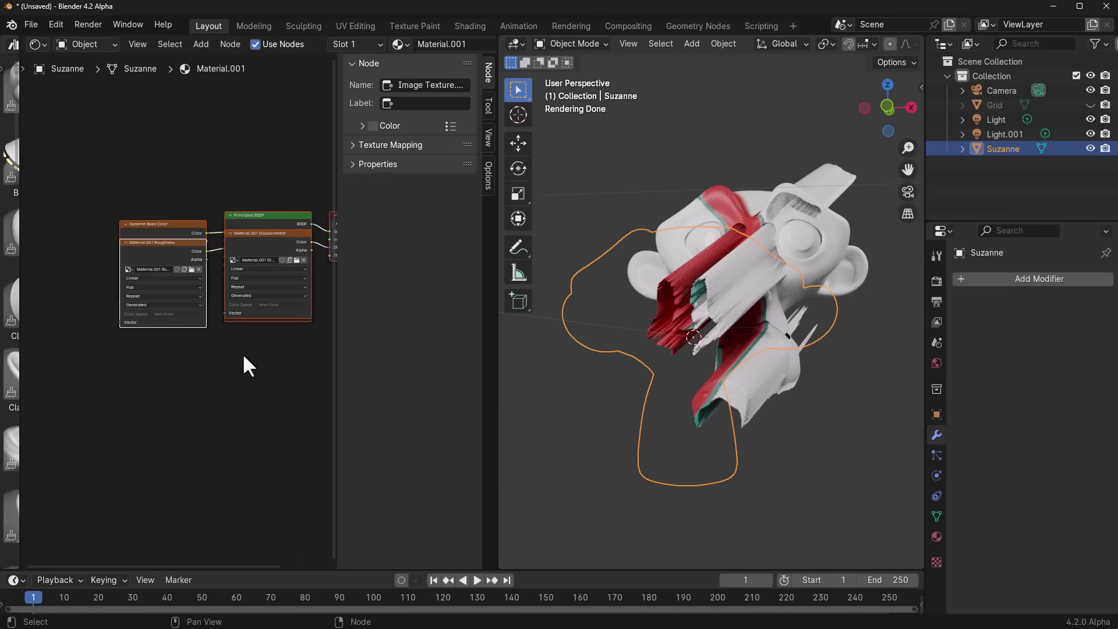
left_click_drag(338, 392, 470, 379)
scroll(386, 340, "up", 2)
left_click_drag(285, 239, 263, 402)
scroll(349, 326, "up", 2)
middle_click_drag(363, 305, 103, 474)
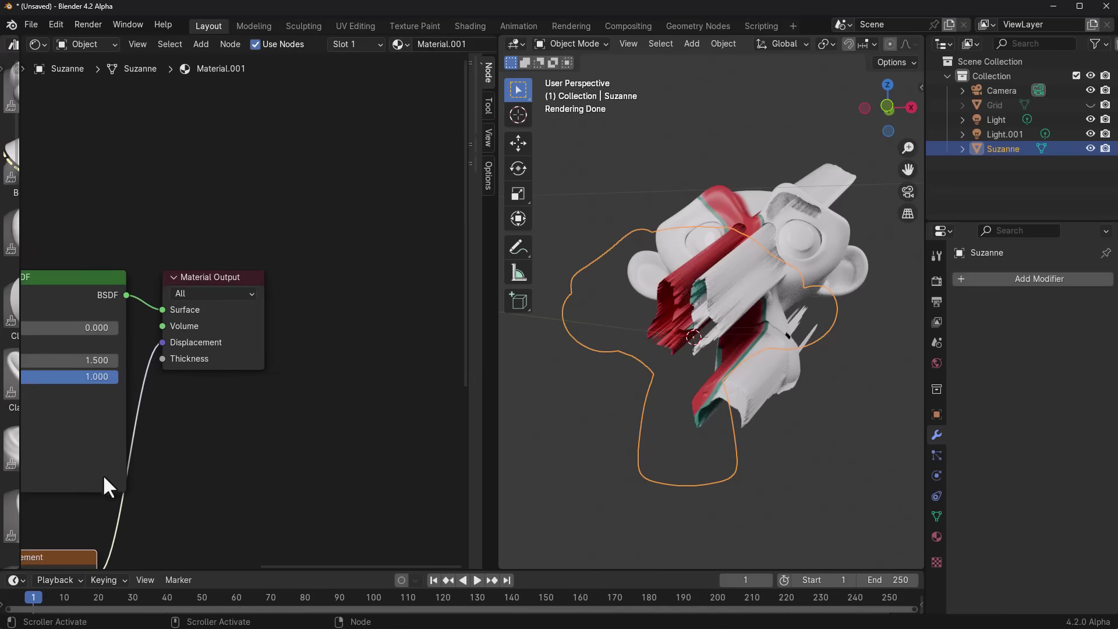
scroll(232, 357, "up", 4)
middle_click_drag(197, 397, 273, 396)
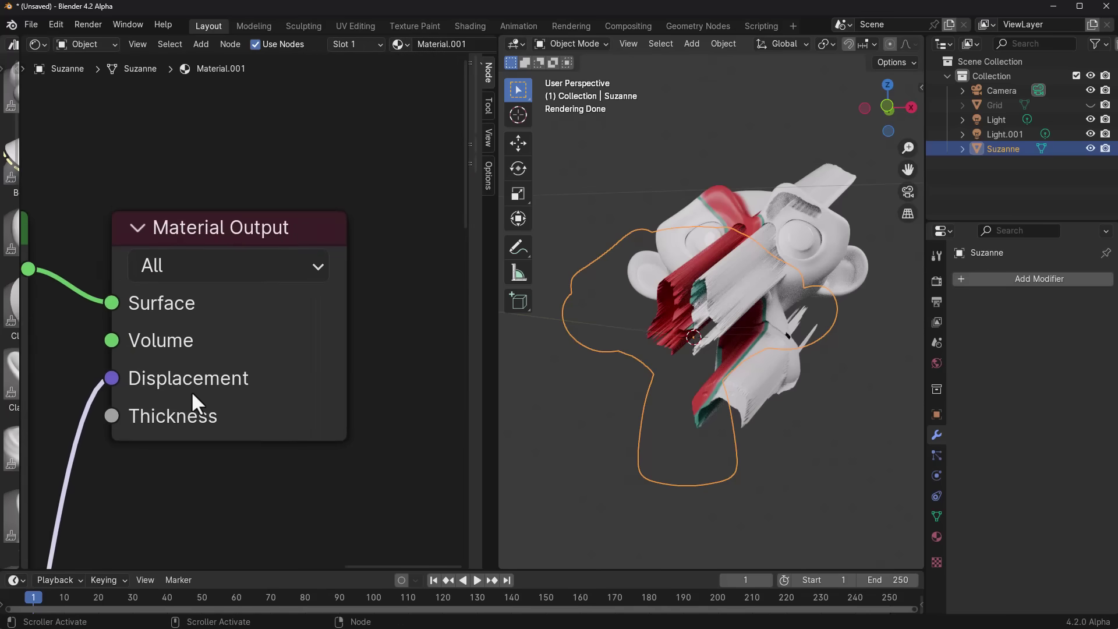
left_click_drag(113, 416, 164, 469)
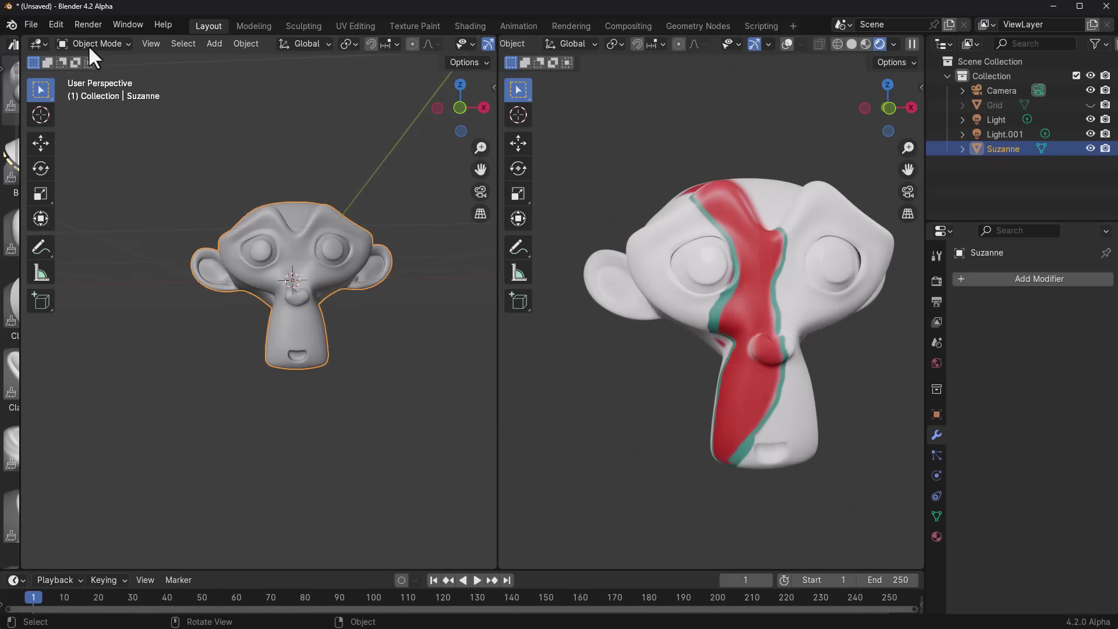
- Switch the view to Texture Paint mode
left_click(88, 44)
left_click(95, 138)
left_click(245, 43)
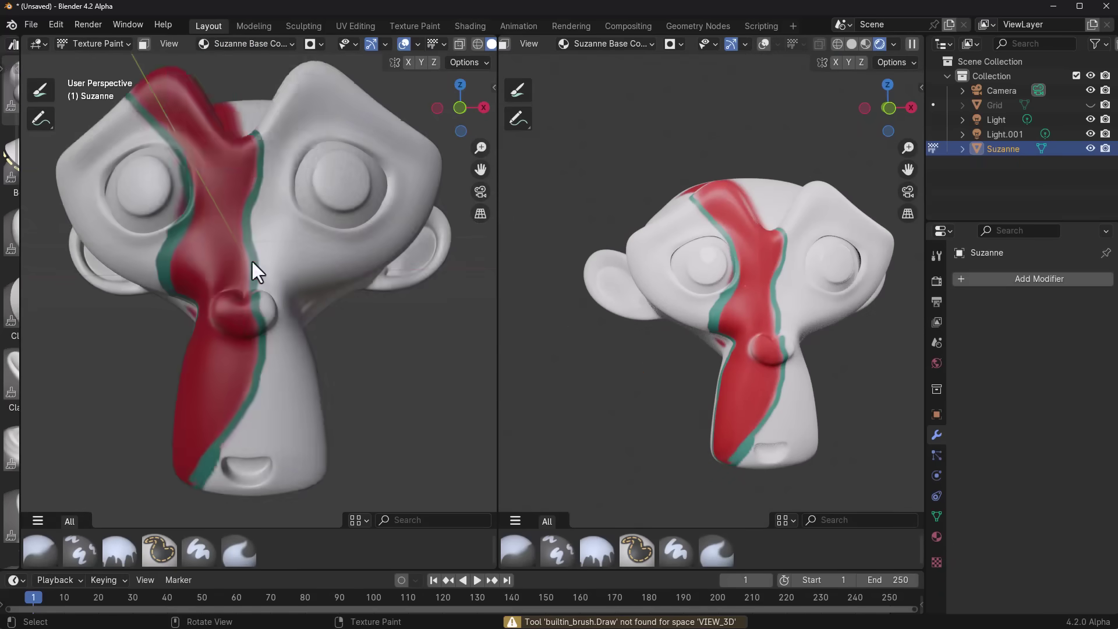
- Paint a black stroke down Suzanne's face on the Material.001 Roughness image with the Paint brush
left_click(244, 45)
left_click(256, 129)
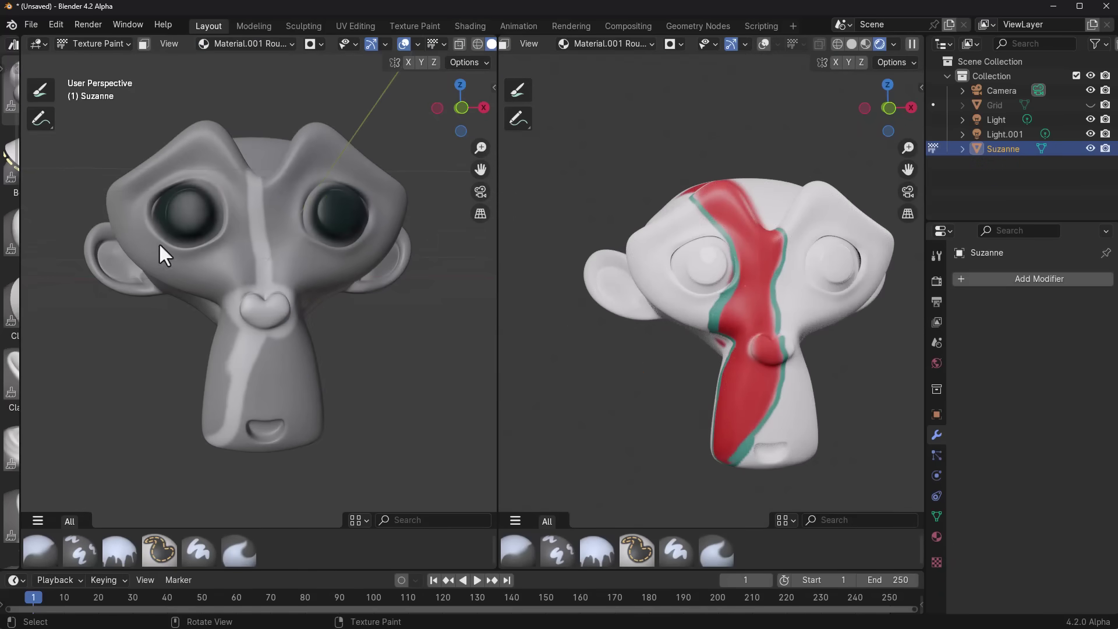
left_click(198, 550)
left_click(168, 62)
scroll(225, 207, "up", 1)
mouse_move(227, 140)
left_mouse_down()
mouse_move(225, 274)
mouse_move(239, 278)
mouse_move(198, 463)
mouse_move(234, 243)
left_mouse_up()
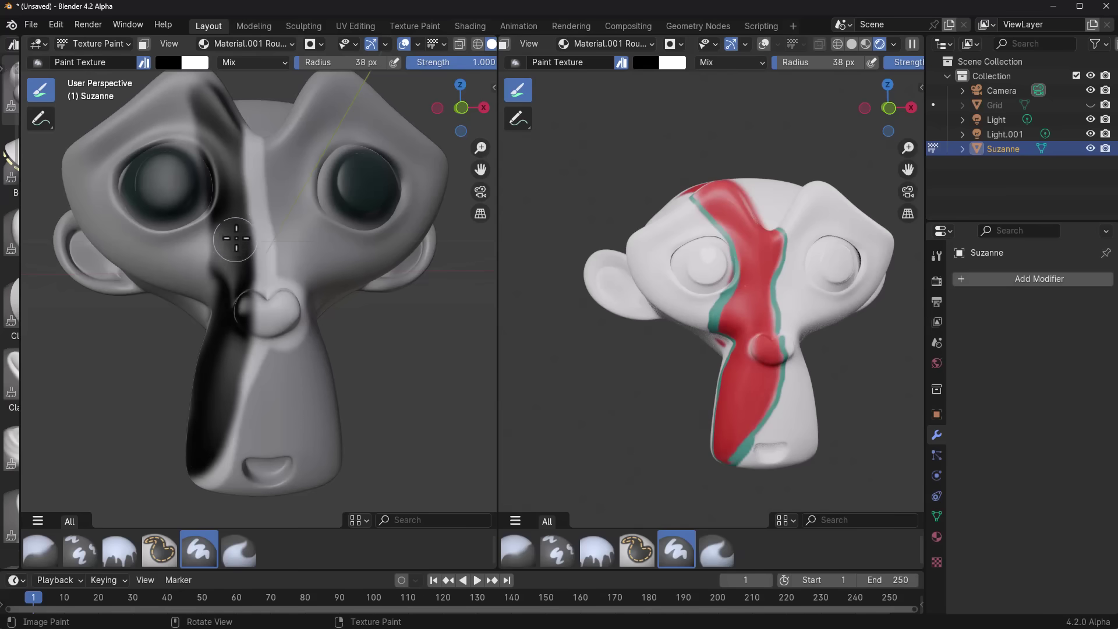
scroll(234, 244, "down", 2)
middle_click_drag(234, 244, 350, 343)
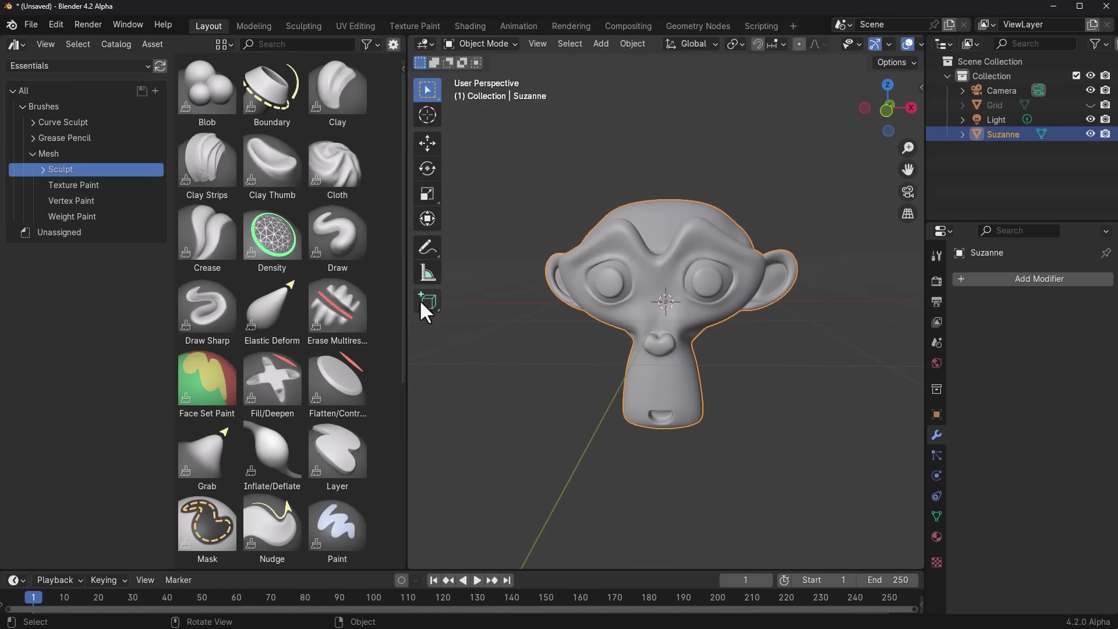
- Orbit Suzanne to a front view and look through the scene camera with Numpad 0
scroll(666, 308, "down", 2)
scroll(716, 329, "up", 5)
middle_click_drag(766, 344, 727, 359)
scroll(656, 374, "up", 3)
scroll(654, 392, "down", 5)
middle_click_drag(654, 392, 780, 377)
scroll(780, 377, "down", 3)
key("KP_0")
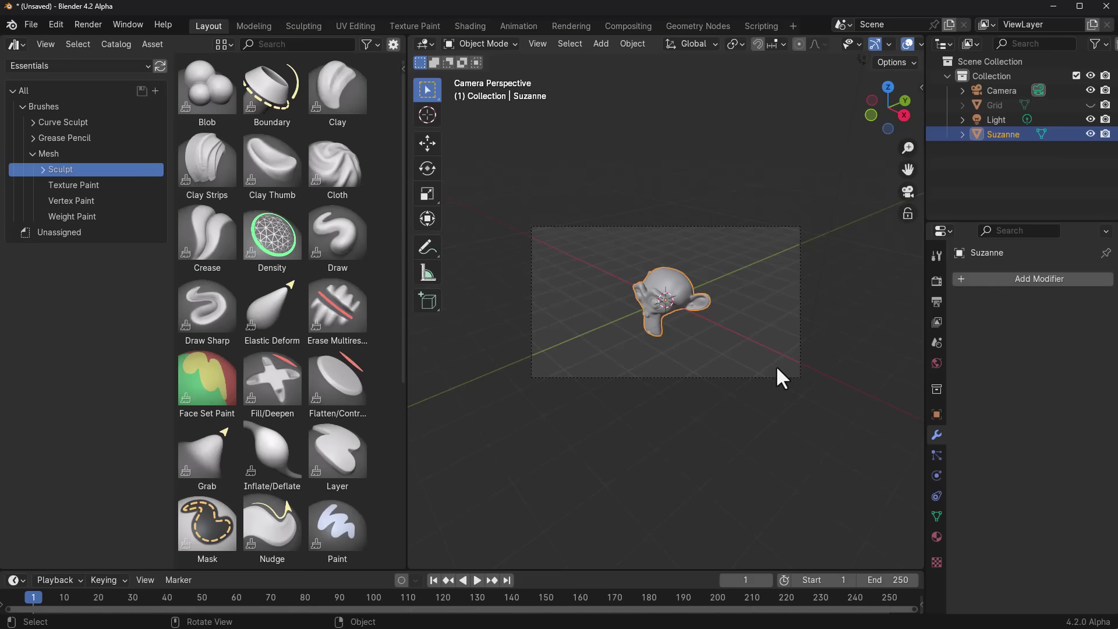
- Enable Lock Camera to View and swing the camera so Suzanne faces it
scroll(818, 286, "up", 2)
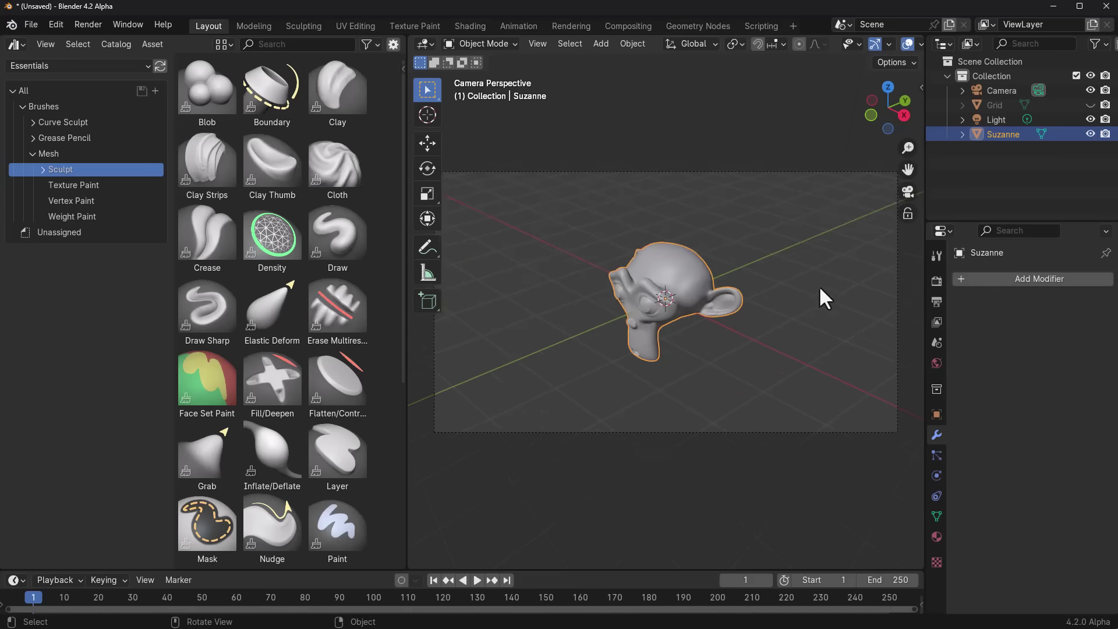
left_click(906, 212)
middle_click_drag(826, 257, 595, 318)
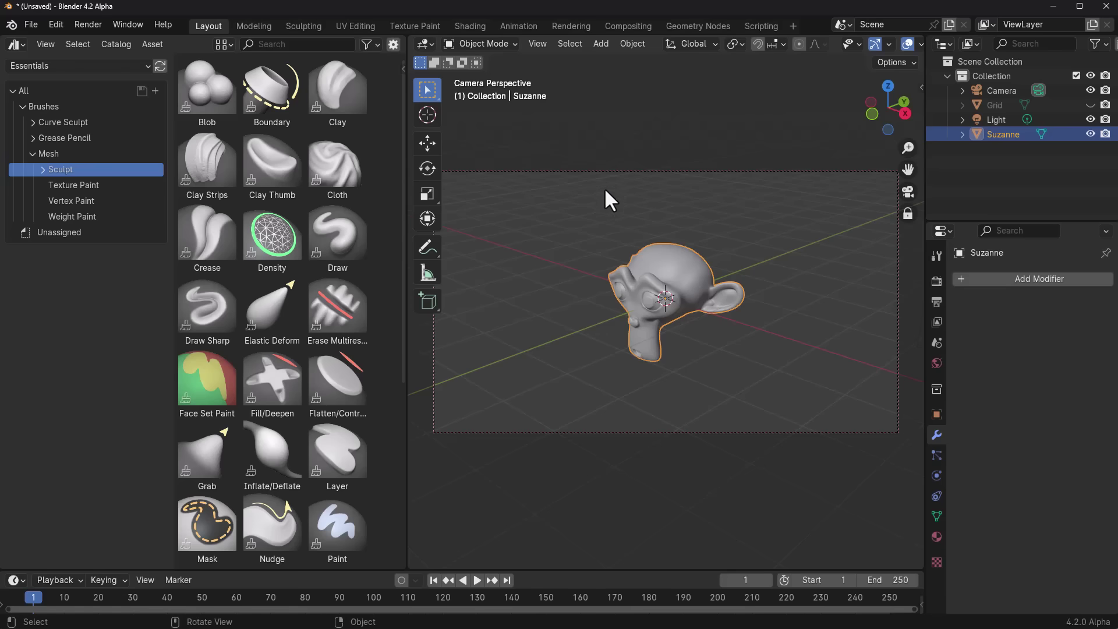
left_click(906, 215)
scroll(641, 309, "up", 3)
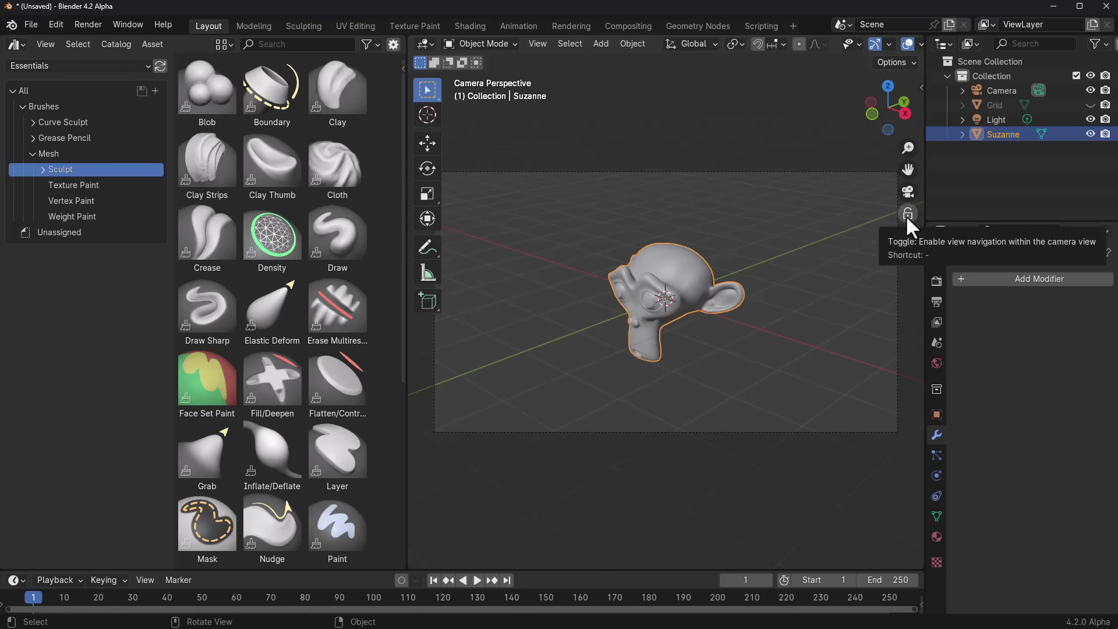
middle_click_drag(644, 307, 695, 327)
- Check the camera-to-view setting in the side panel and reframe the camera on Suzanne
key("n")
key("n")
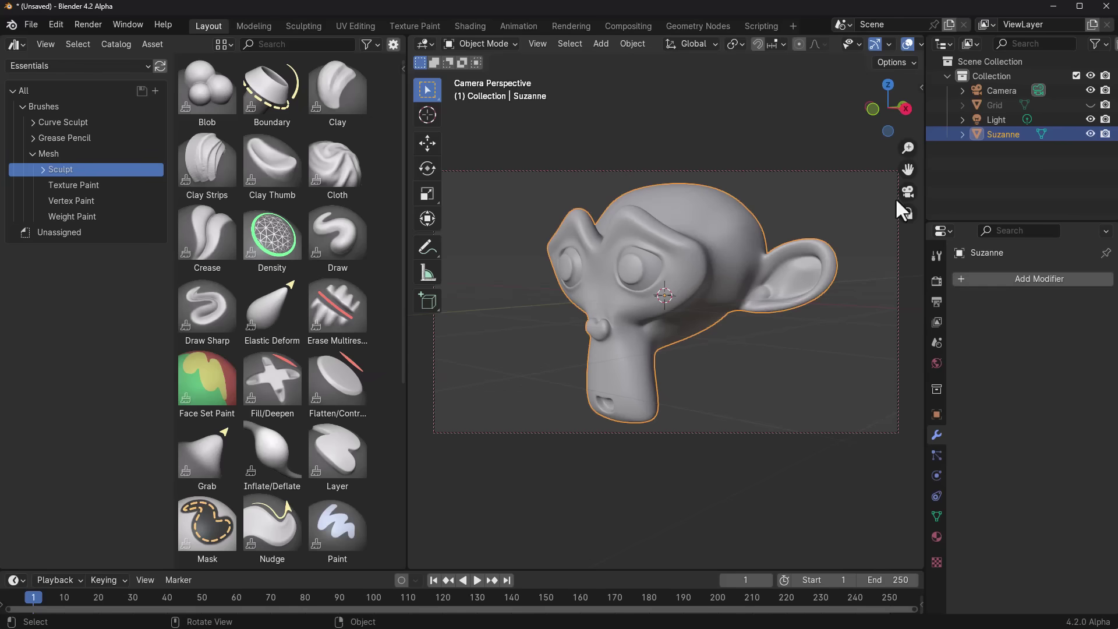
key("n")
left_click(915, 156)
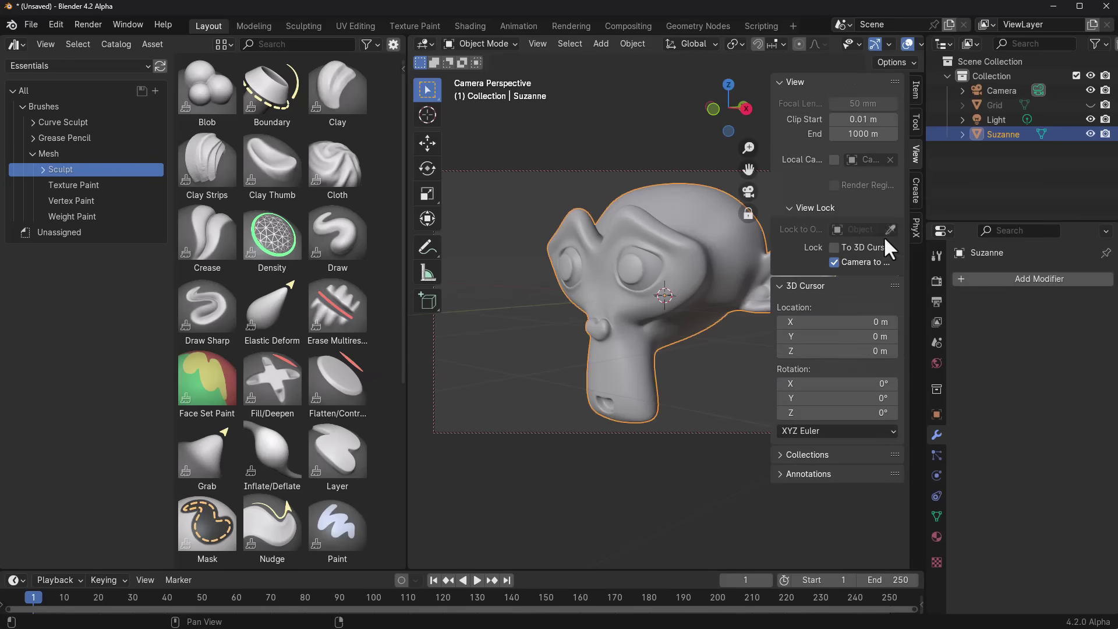
right_click(865, 261)
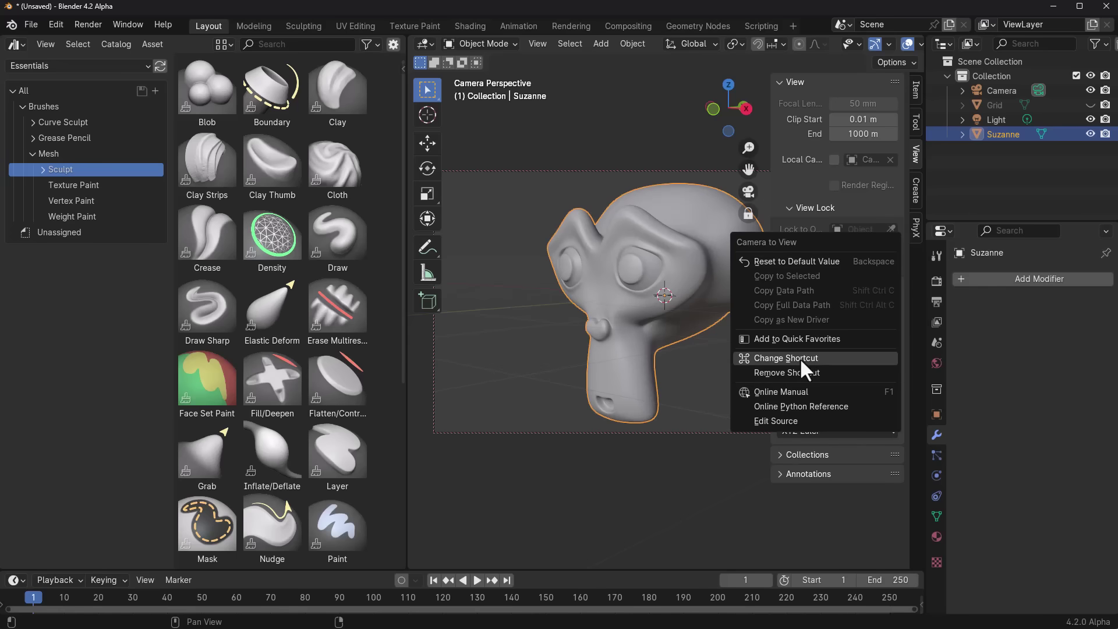
left_click(650, 120)
middle_click_drag(649, 121, 648, 260)
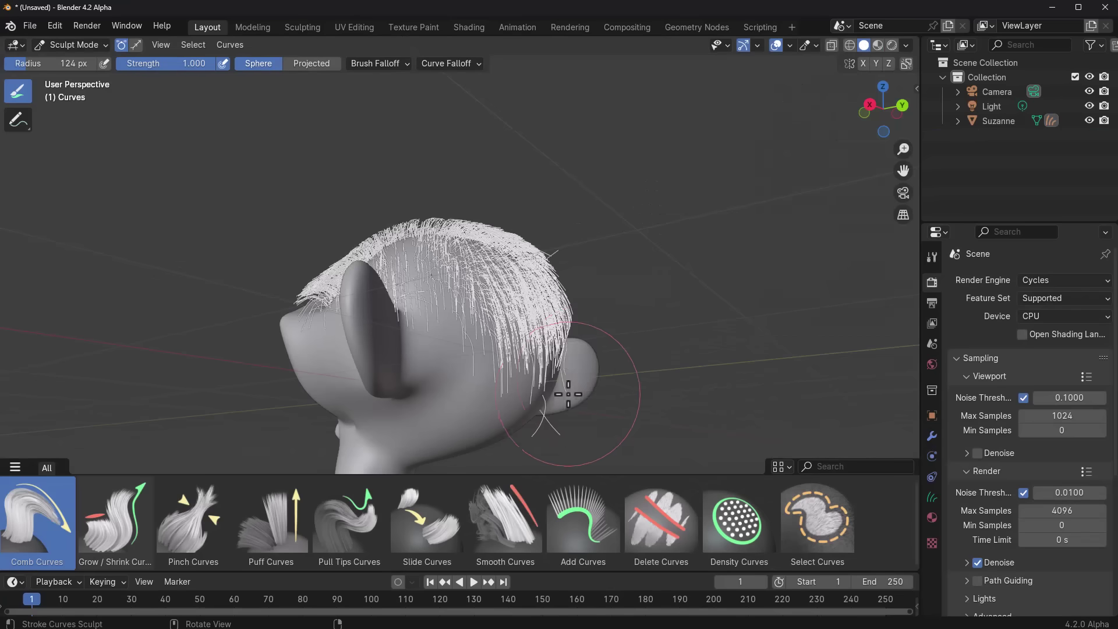
- Thicken the hair across Suzanne's head with the Density Curves brush
middle_click_drag(536, 431, 559, 407)
left_click(737, 518)
left_click(583, 518)
mouse_move(455, 344)
middle_mouse_down()
mouse_move(472, 302)
mouse_move(386, 316)
mouse_move(488, 332)
mouse_move(369, 369)
mouse_move(581, 312)
middle_mouse_up()
left_click(36, 518)
left_click(737, 519)
middle_click_drag(512, 326, 475, 289)
mouse_move(476, 289)
left_mouse_down()
mouse_move(469, 330)
mouse_move(477, 314)
left_mouse_up()
mouse_move(477, 314)
middle_mouse_down()
mouse_move(554, 262)
mouse_move(429, 337)
mouse_move(466, 271)
mouse_move(436, 295)
mouse_move(419, 382)
mouse_move(394, 262)
middle_mouse_up()
- Add more hair curves around the side of Suzanne's head
left_click_drag(524, 302, 530, 295)
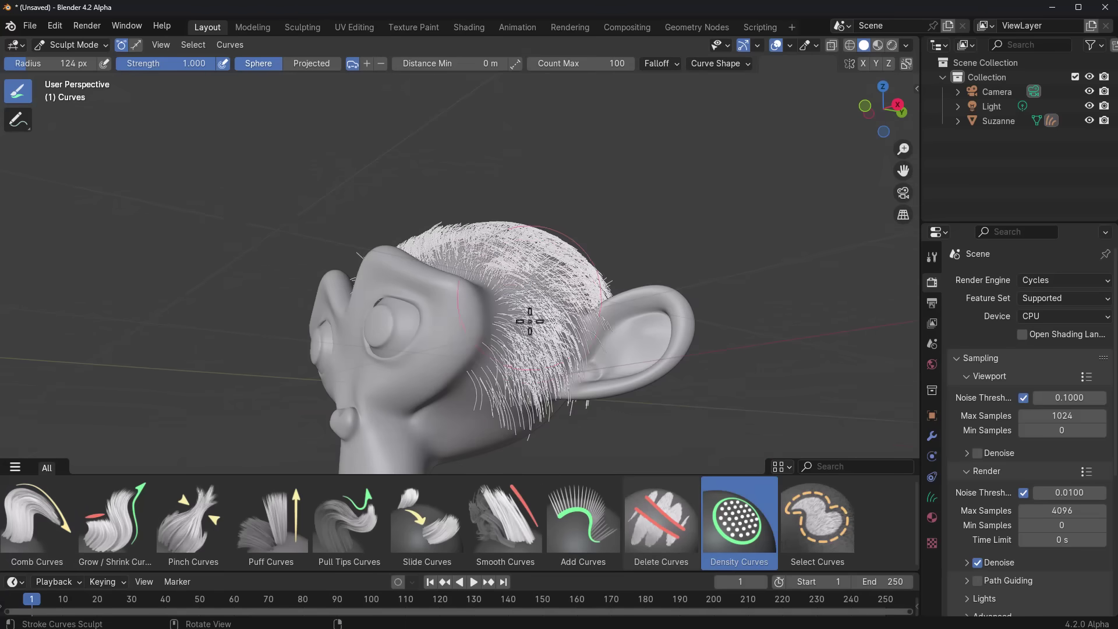
middle_click_drag(530, 295, 452, 302)
left_click_drag(452, 302, 586, 327)
middle_click_drag(587, 327, 532, 374)
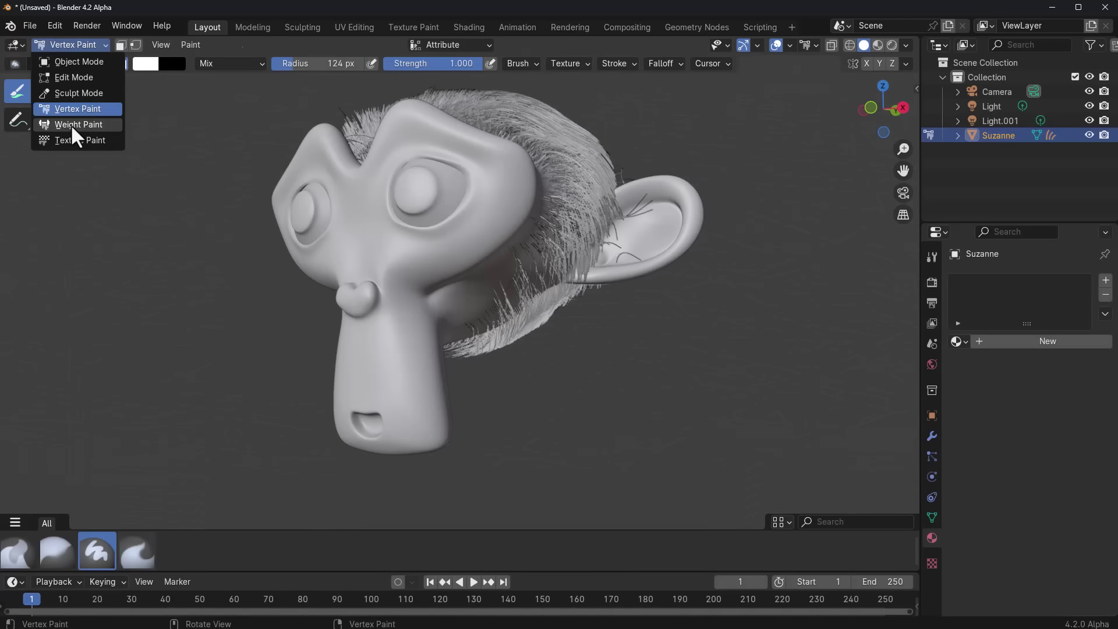
- In Weight Paint mode, paint weight up Suzanne's chin and throat
left_click(73, 125)
left_click_drag(440, 407, 432, 292)
mouse_move(427, 417)
left_mouse_down()
mouse_move(419, 452)
mouse_move(434, 339)
mouse_move(423, 309)
left_mouse_up()
key("n")
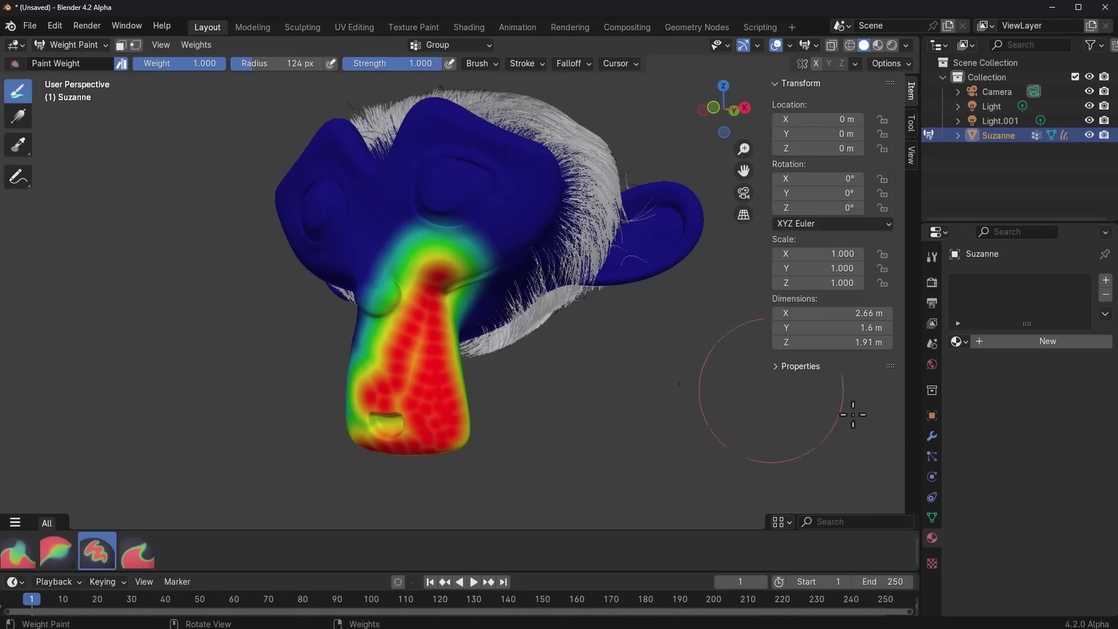
left_click(911, 134)
left_click(886, 156)
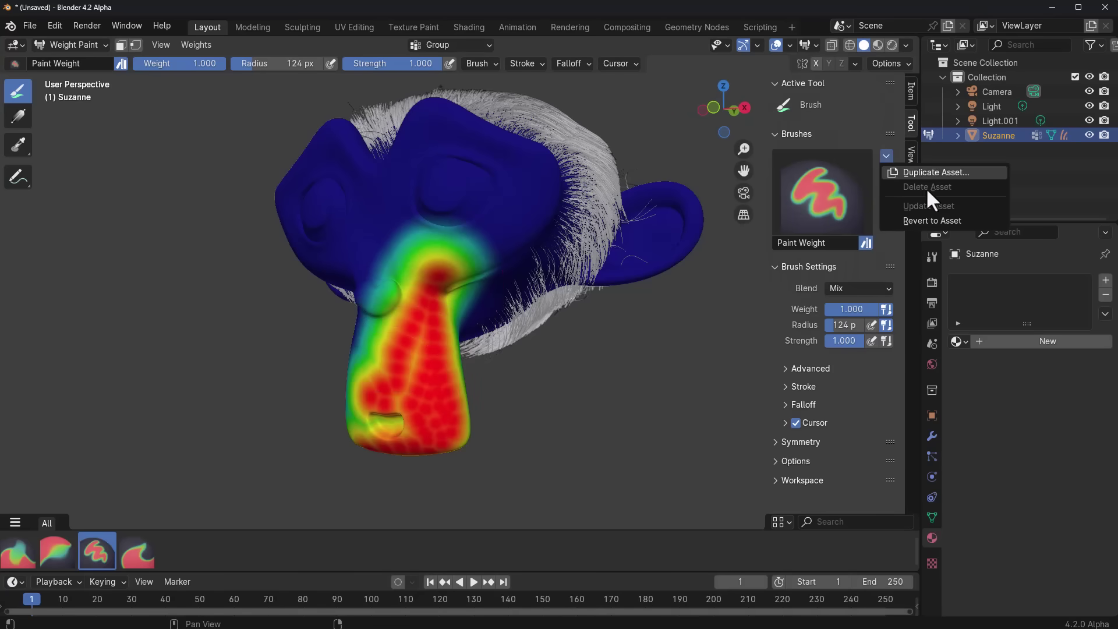
left_click(858, 289)
mouse_move(586, 395)
middle_mouse_down()
mouse_move(337, 404)
mouse_move(544, 369)
mouse_move(593, 412)
mouse_move(574, 402)
middle_mouse_up()
- Mirror the painted weights across Suzanne and switch the viewport to Rendered shading
left_click(197, 45)
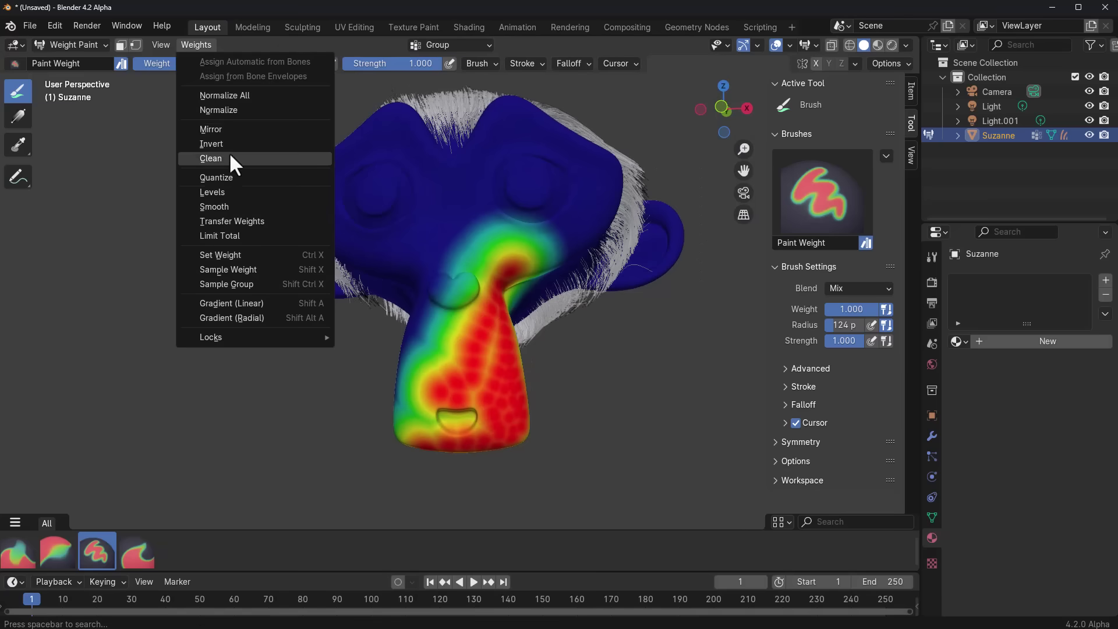
left_click(257, 137)
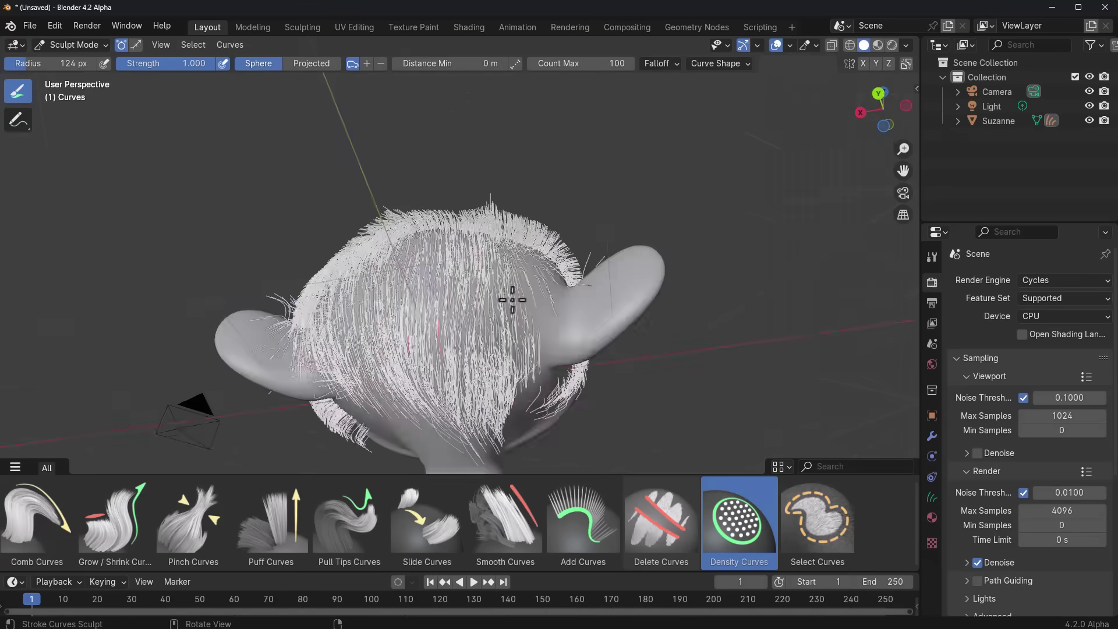
middle_click_drag(438, 283, 579, 287)
left_click(790, 45)
scroll(619, 205, "down", 6)
key("z")
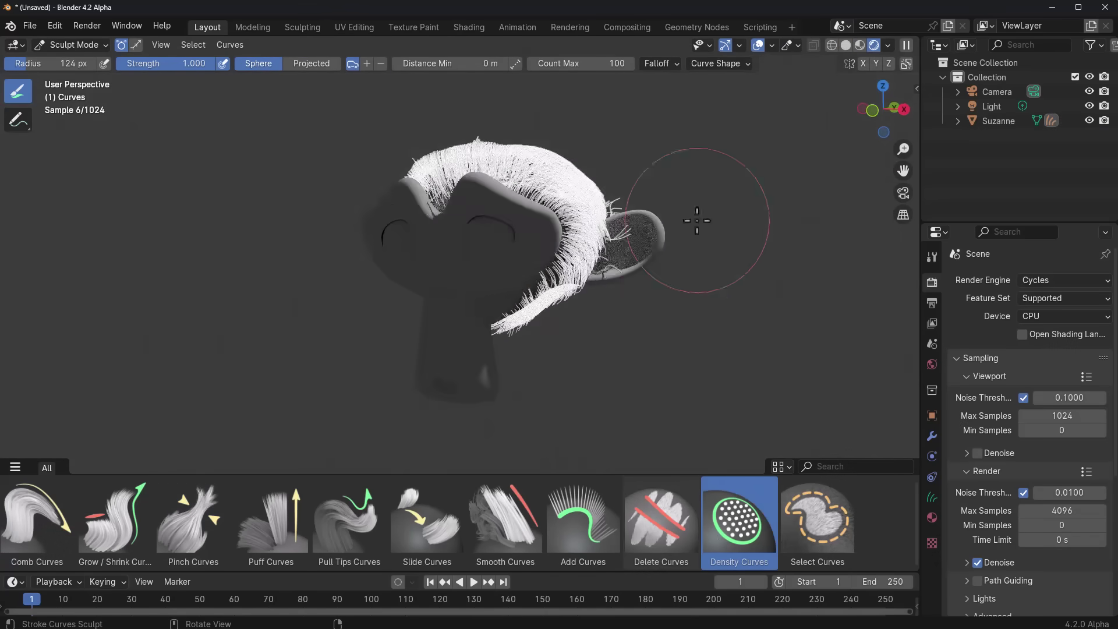